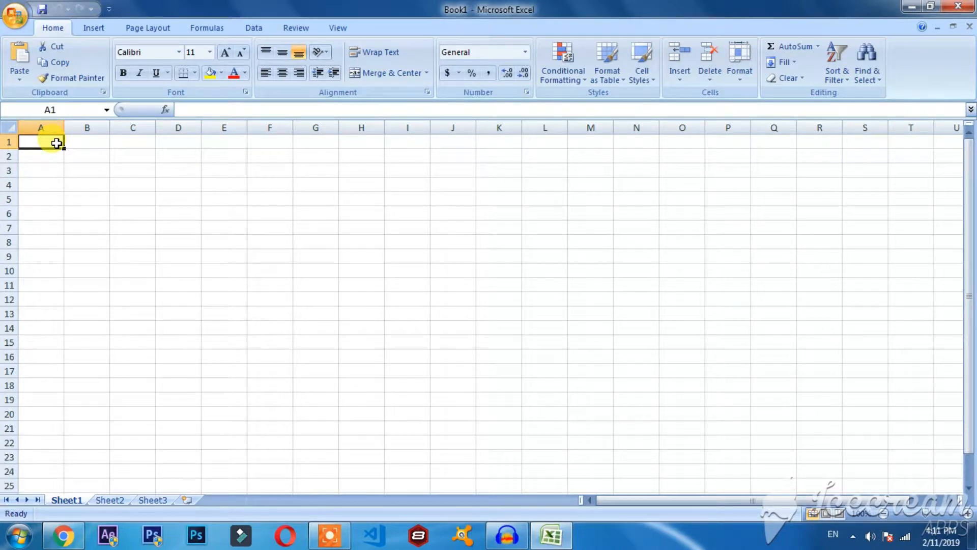
mouse_move(52, 142)
left_mouse_down()
mouse_move(114, 142)
mouse_move(51, 138)
left_mouse_up()
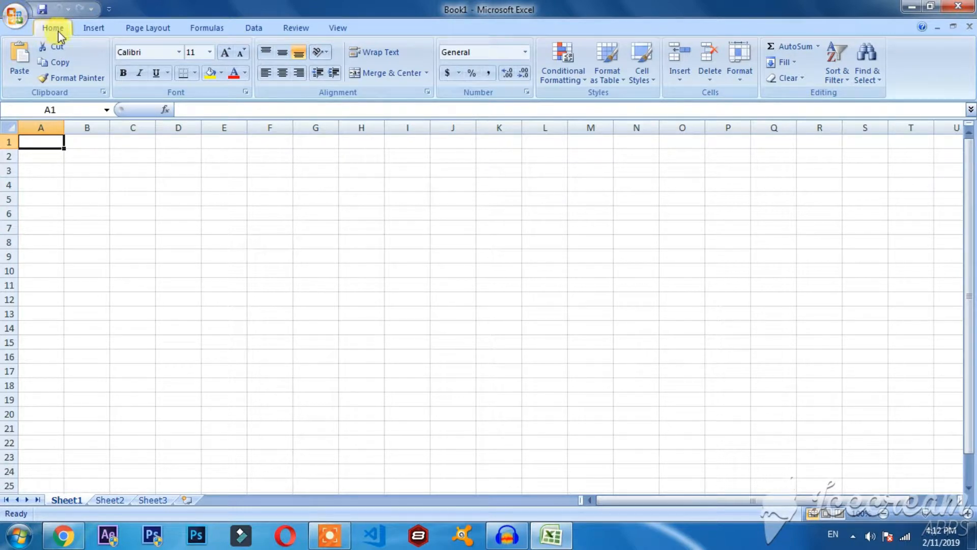
left_click(92, 27)
scroll(194, 41, "down", 3)
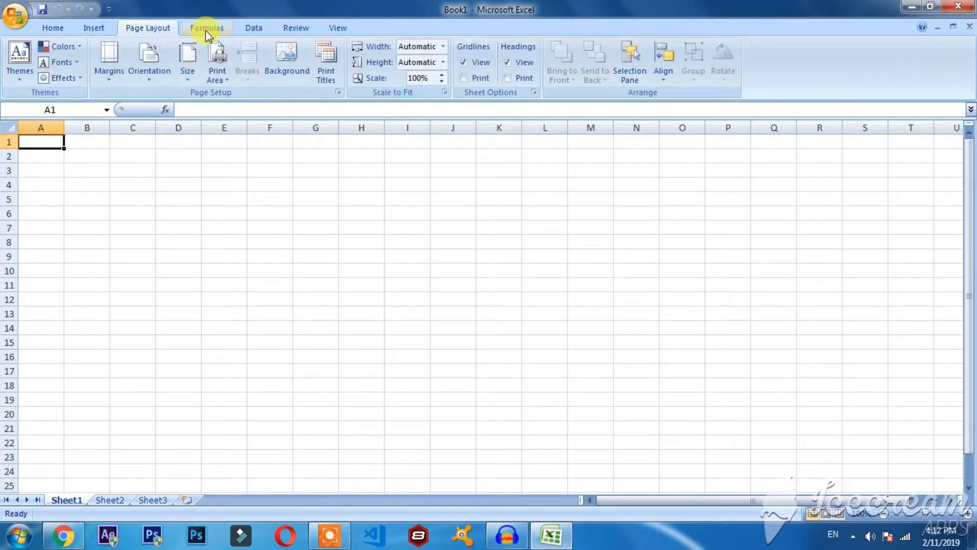
left_click(301, 30)
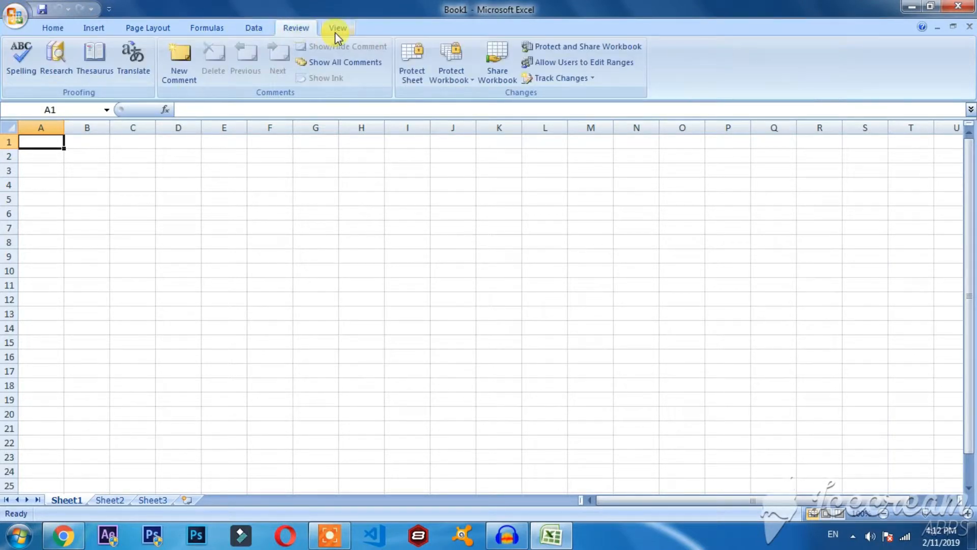
left_click(335, 32)
left_click(63, 28)
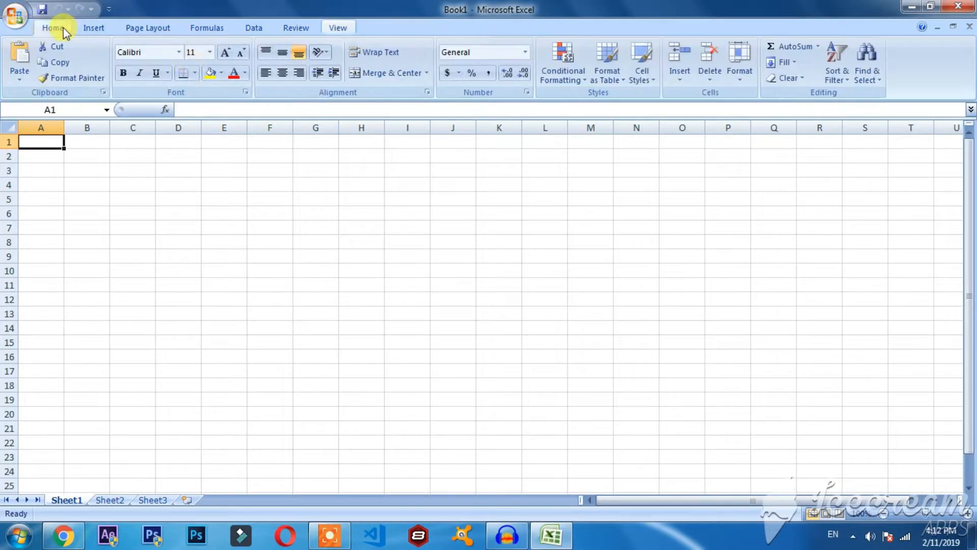
Look through the worksheets Sheet1, Sheet2 and Sheet3, including the first cells of Sheet1.
left_click(110, 500)
left_click(152, 499)
left_click(67, 500)
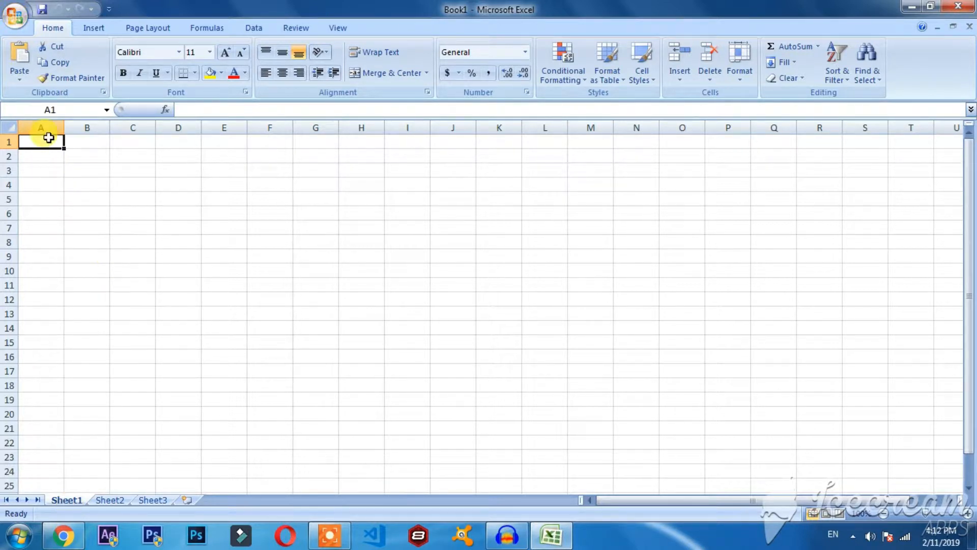
left_click_drag(48, 138, 40, 214)
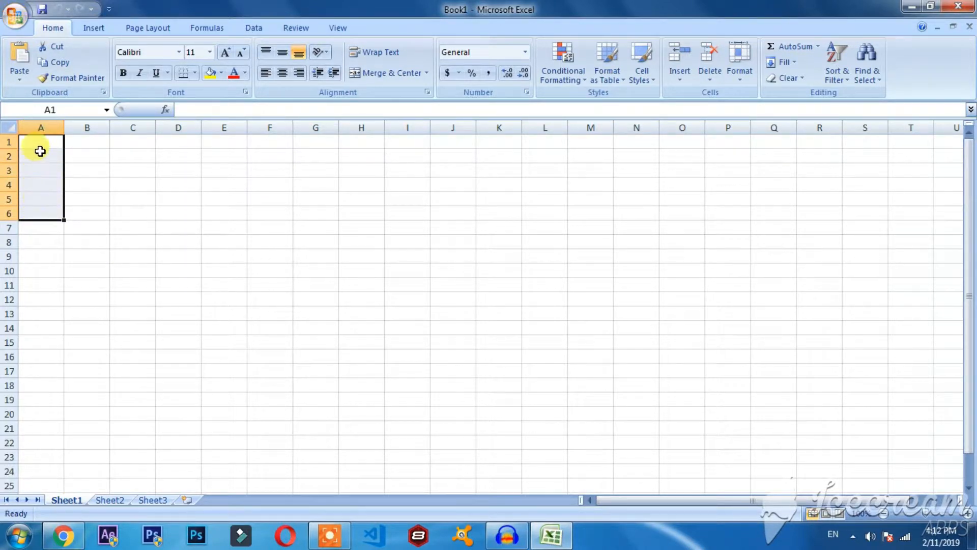
left_click(72, 144)
left_click(51, 145)
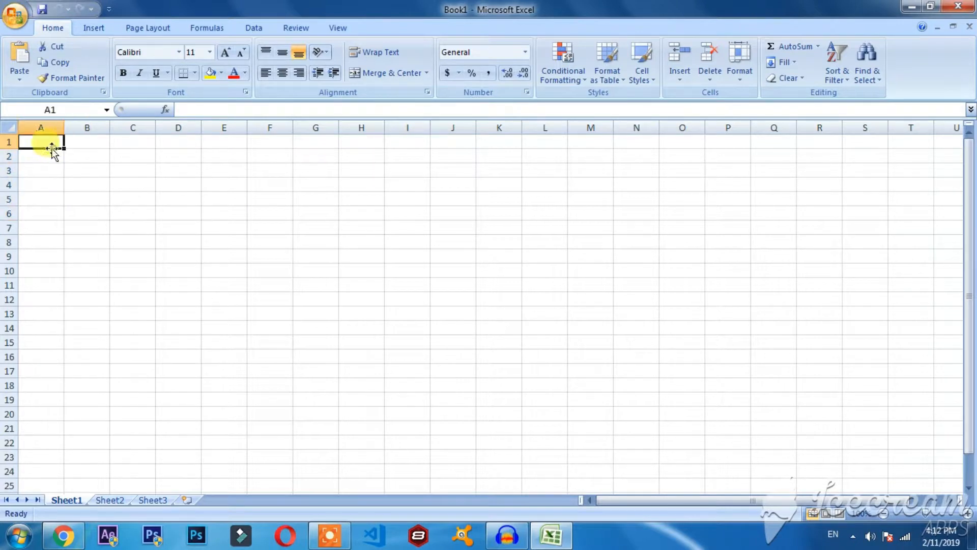
left_click(121, 504)
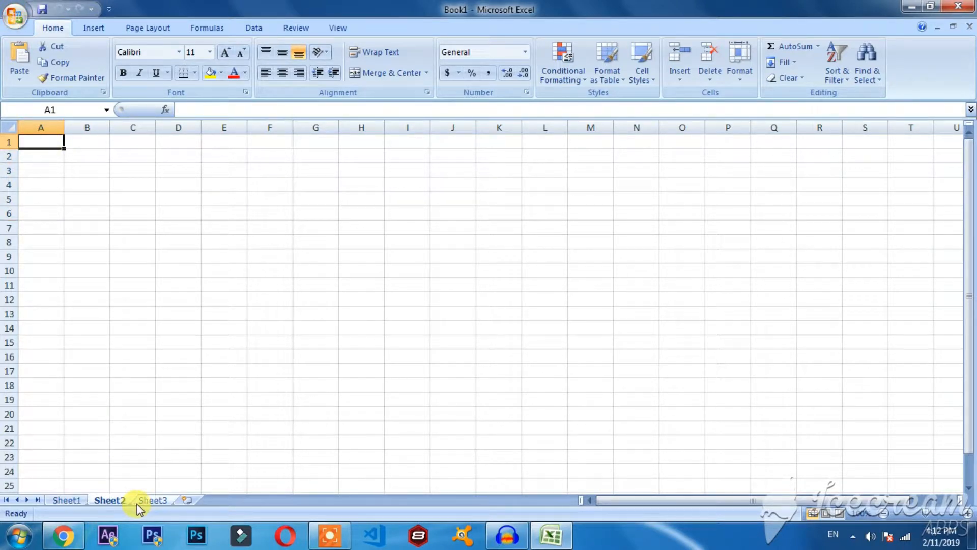
left_click(153, 503)
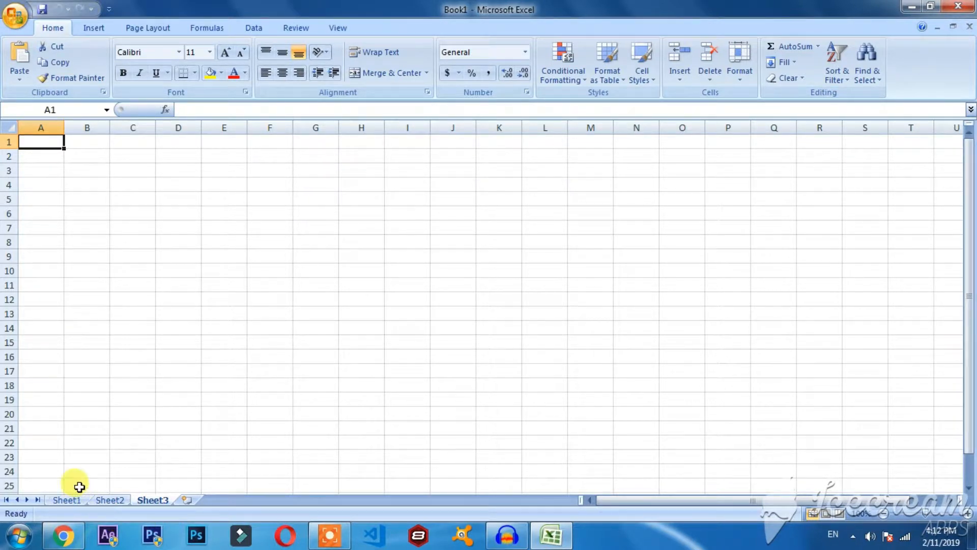
Add three new blank worksheets after Sheet3.
left_click(189, 502)
left_click(229, 501)
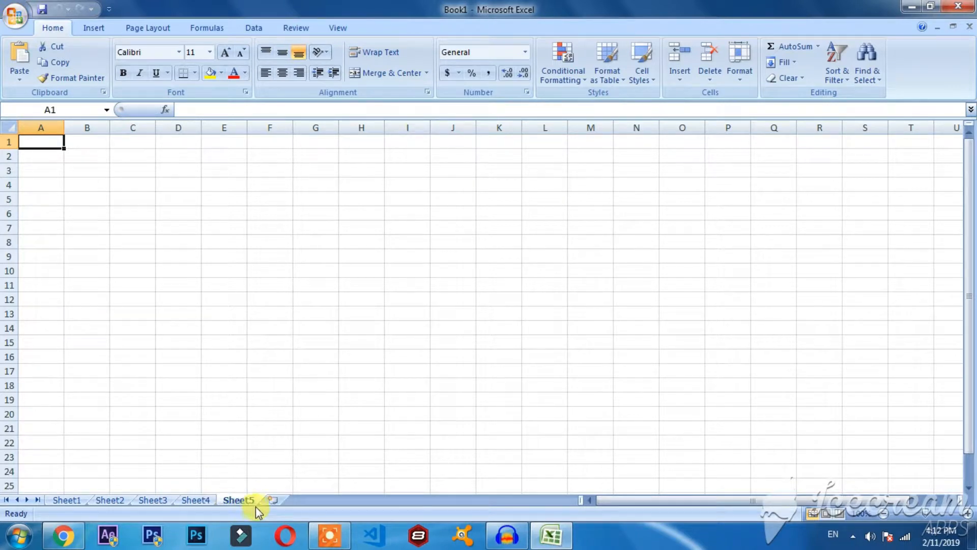
left_click(270, 501)
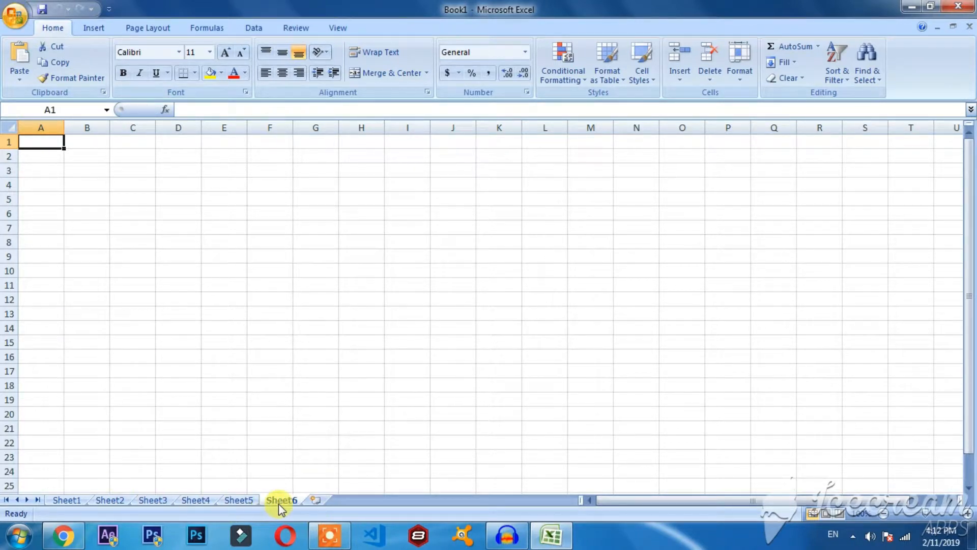
Delete the worksheets Sheet6, Sheet5 and Sheet4 from the workbook.
right_click(279, 502)
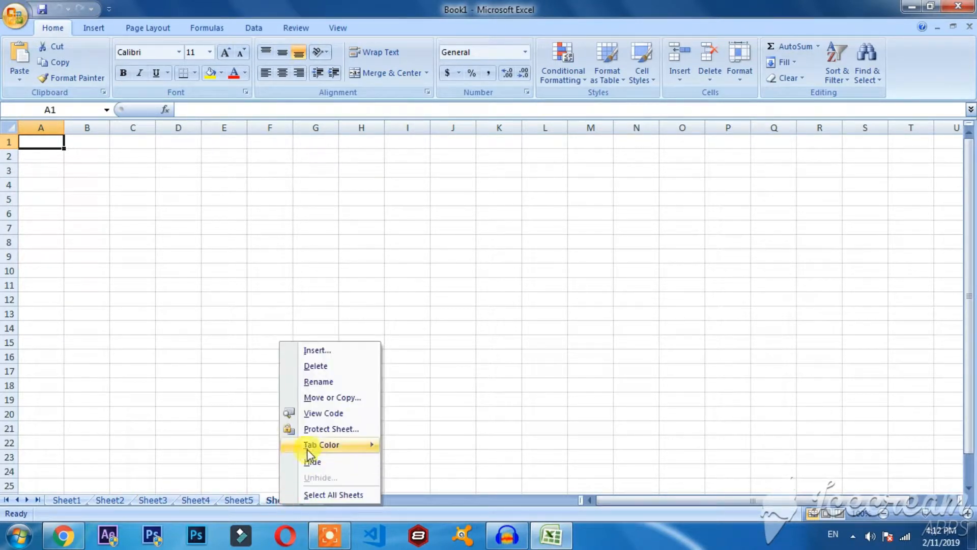
right_click(264, 500)
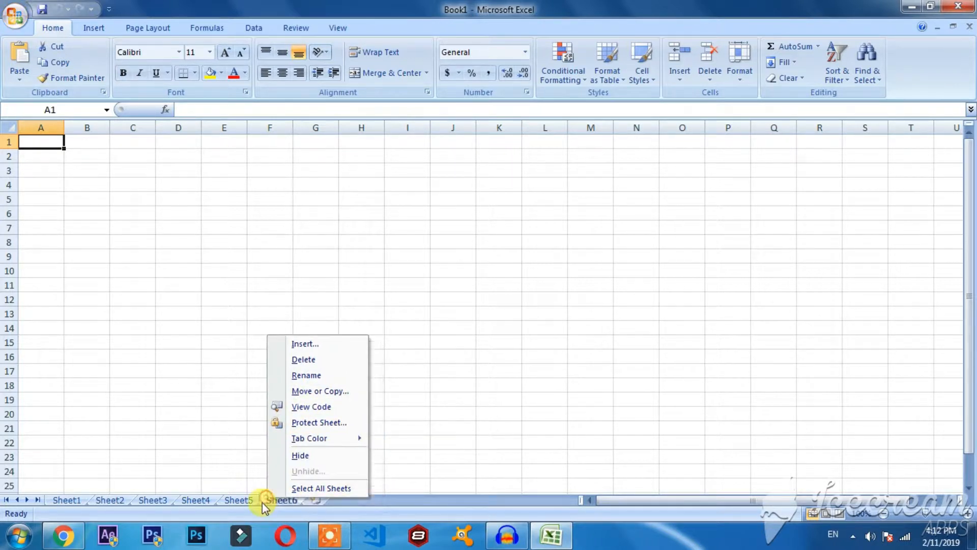
left_click(311, 369)
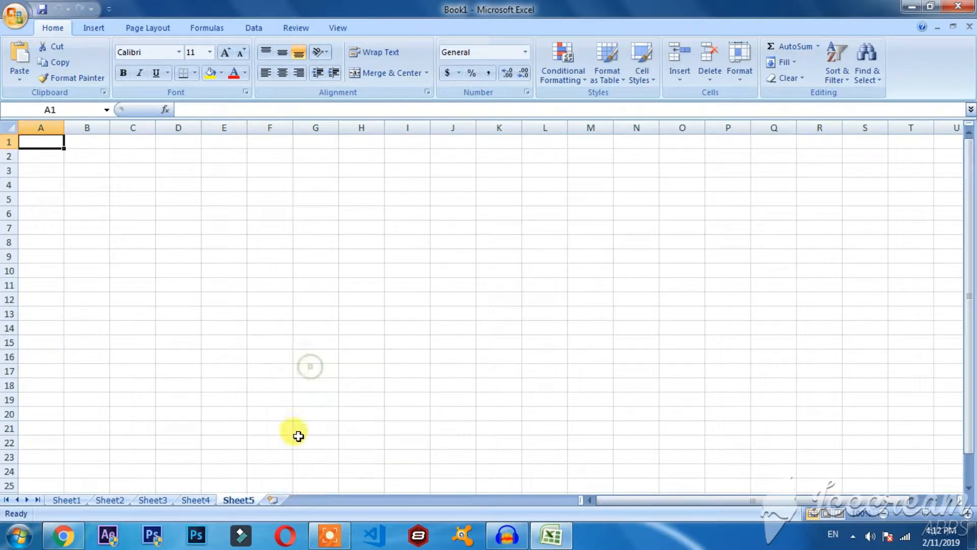
right_click(241, 503)
left_click(291, 369)
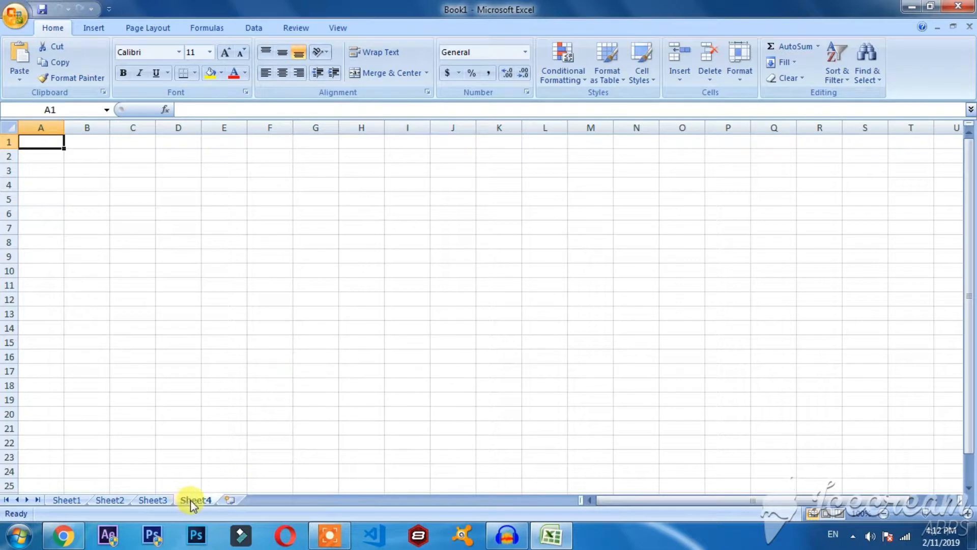
right_click(190, 500)
left_click(254, 363)
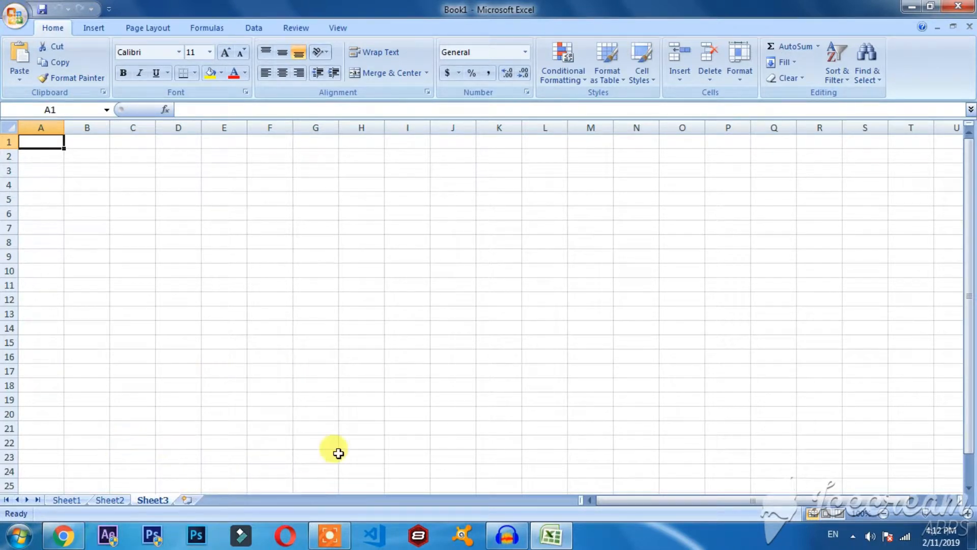
Set the font of cell A1 on Sheet1 to Batavia.
left_click(67, 500)
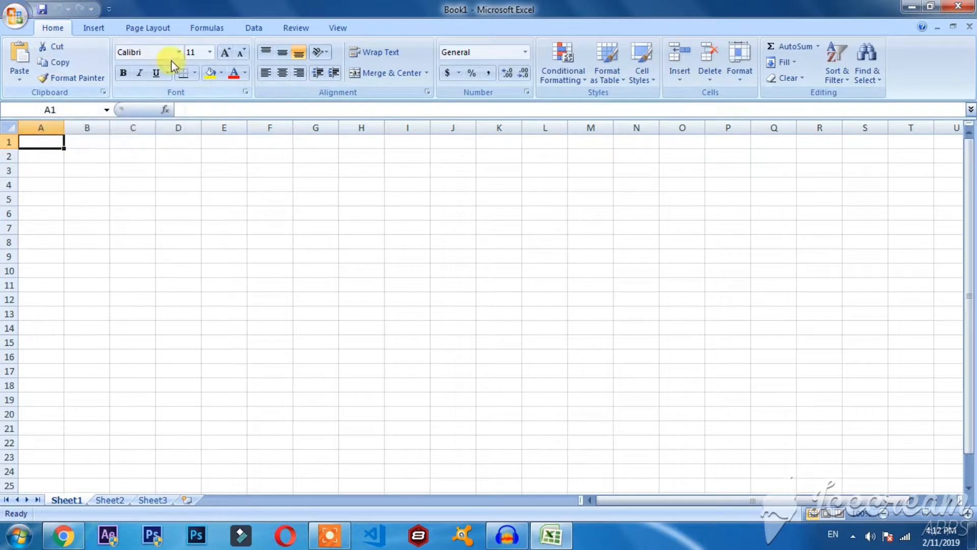
left_click(158, 52)
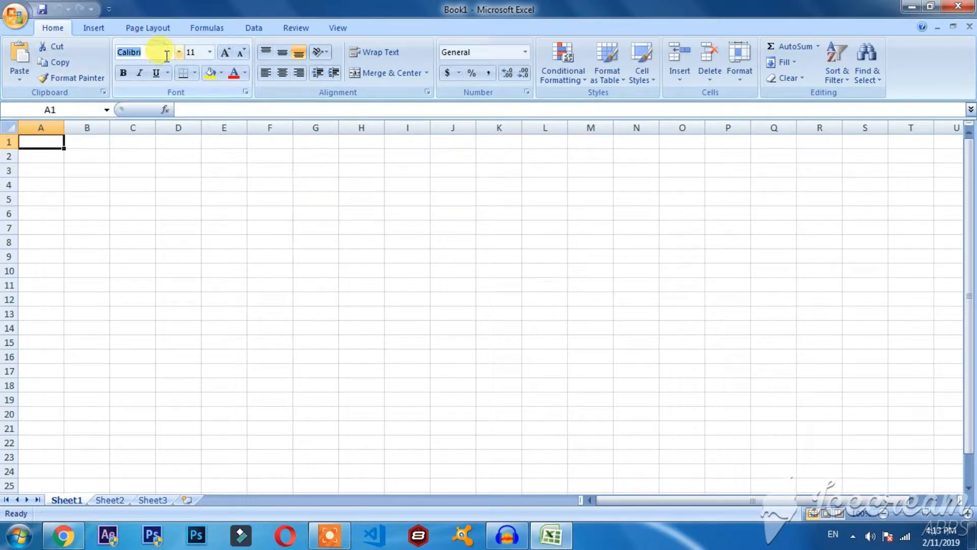
left_click(178, 52)
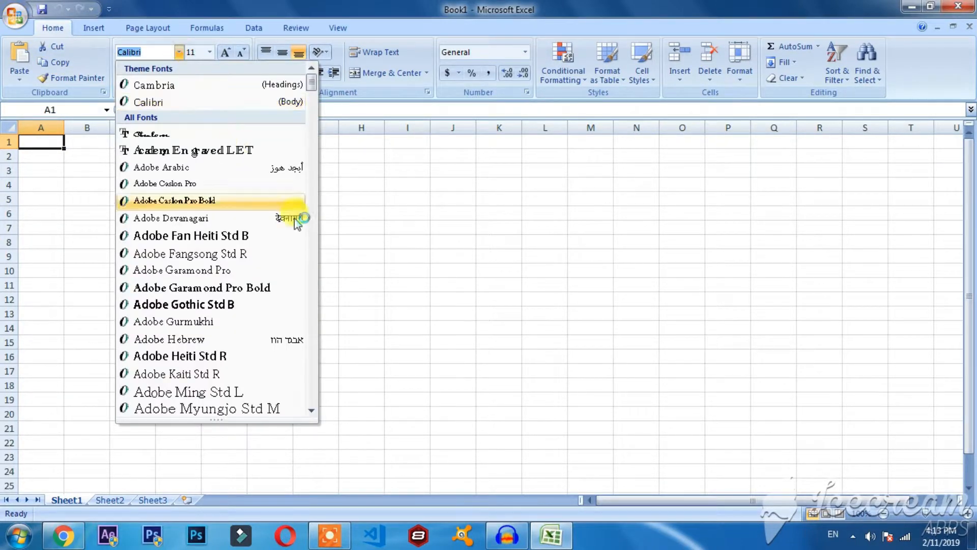
left_click_drag(312, 79, 320, 109)
left_click(176, 236)
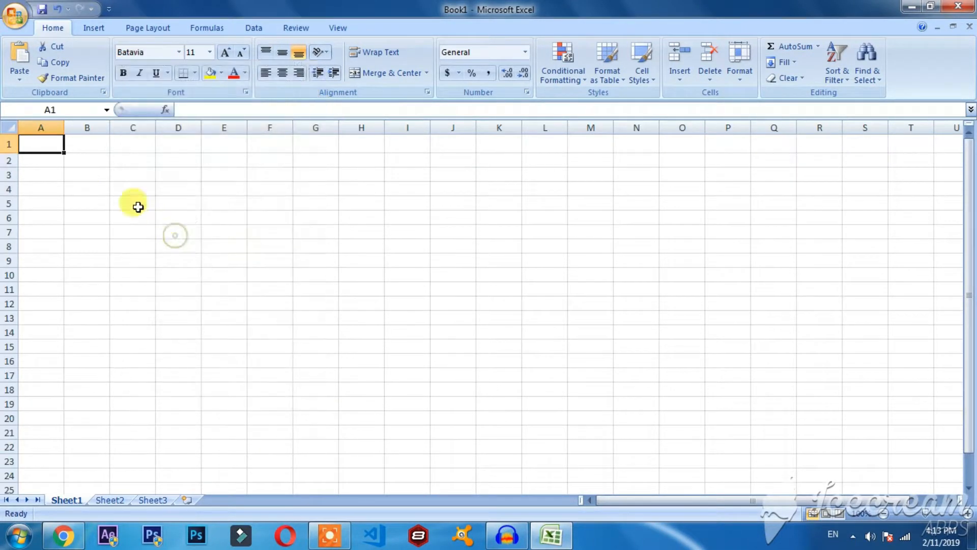
Enter the text "tech" in cell A1.
double_click(45, 143)
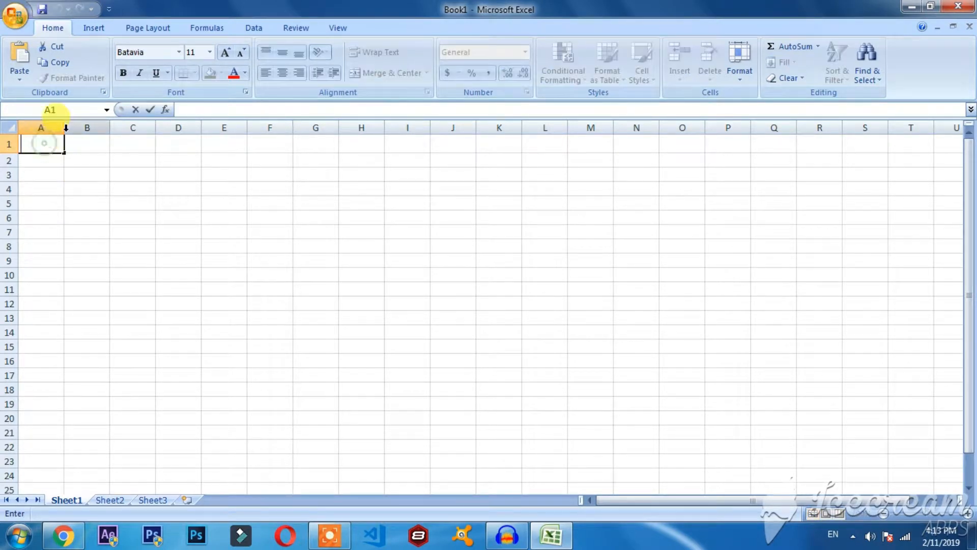
type("tech")
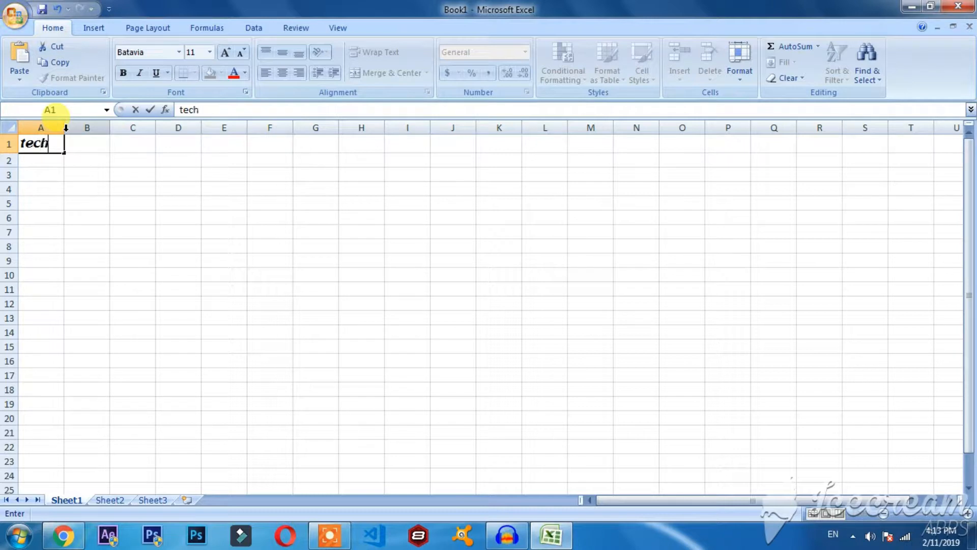
Change the font of the text "tech" in cell A1 to Algerian.
double_click(34, 143)
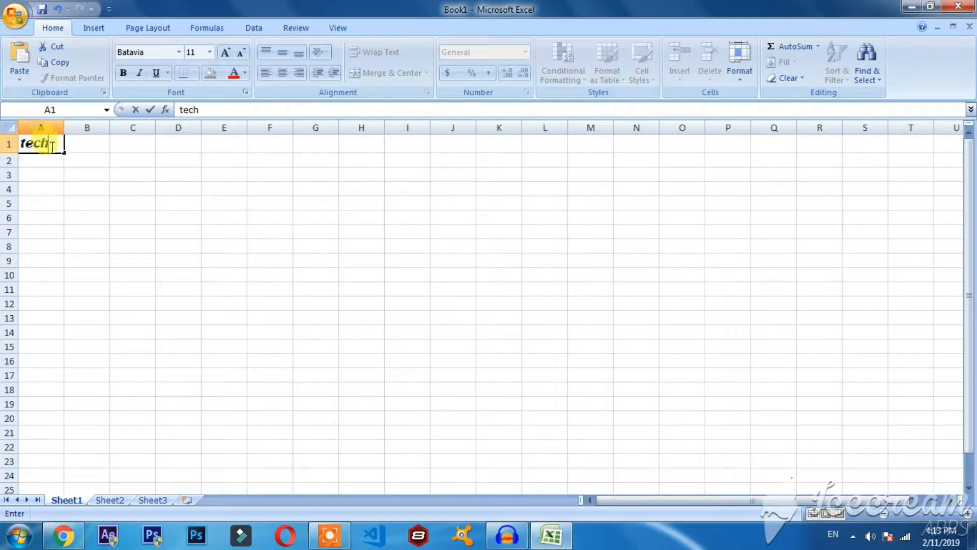
left_click(179, 53)
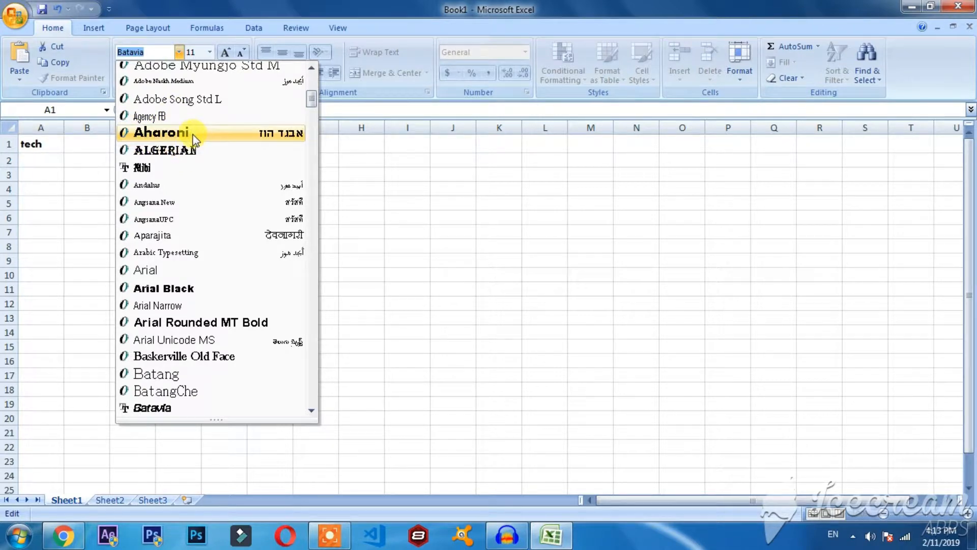
left_click(189, 149)
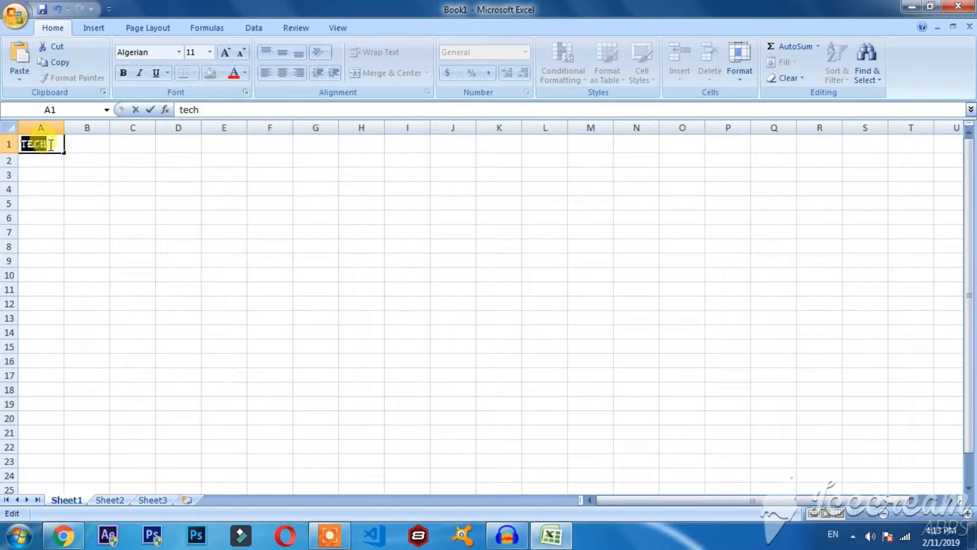
Delete the text in cell A1 and set the font to Calibri.
key("BackSpace")
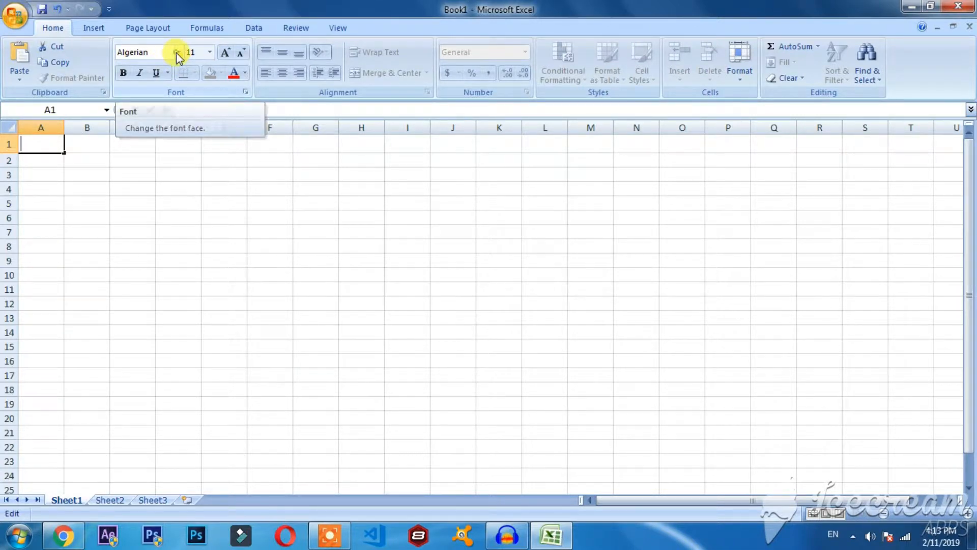
left_click(178, 52)
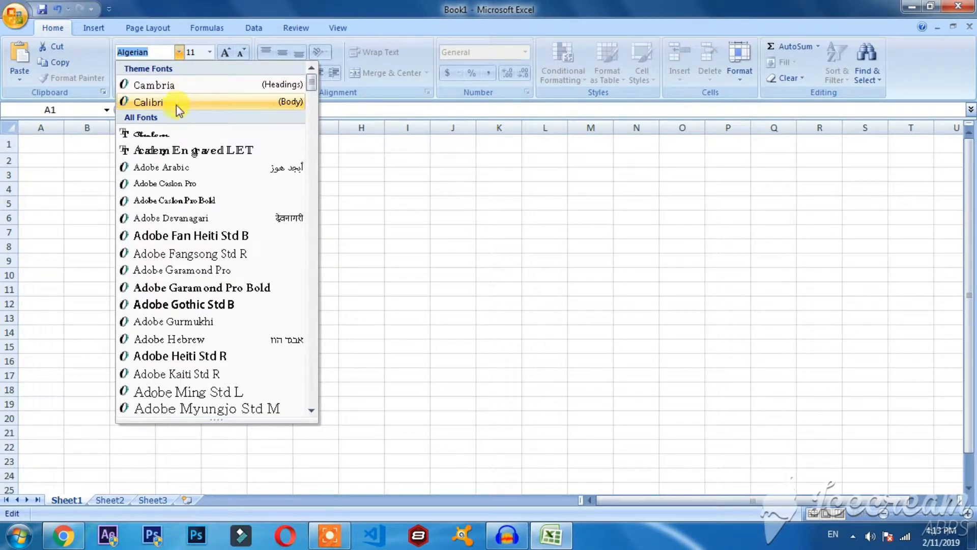
left_click(176, 105)
View the available font sizes without changing the size, and enter "tech" in cell A1.
type("bri")
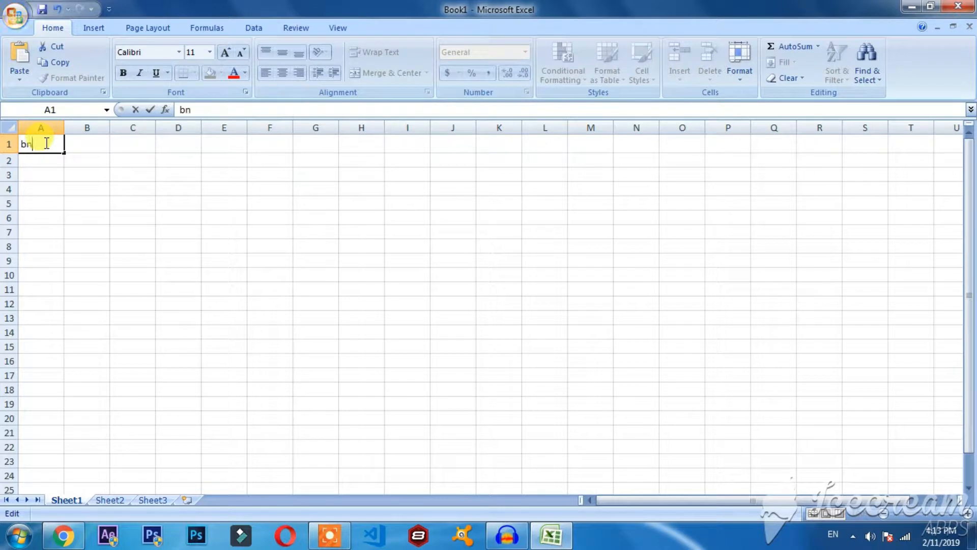
left_click(209, 53)
left_click(209, 53)
left_click(209, 54)
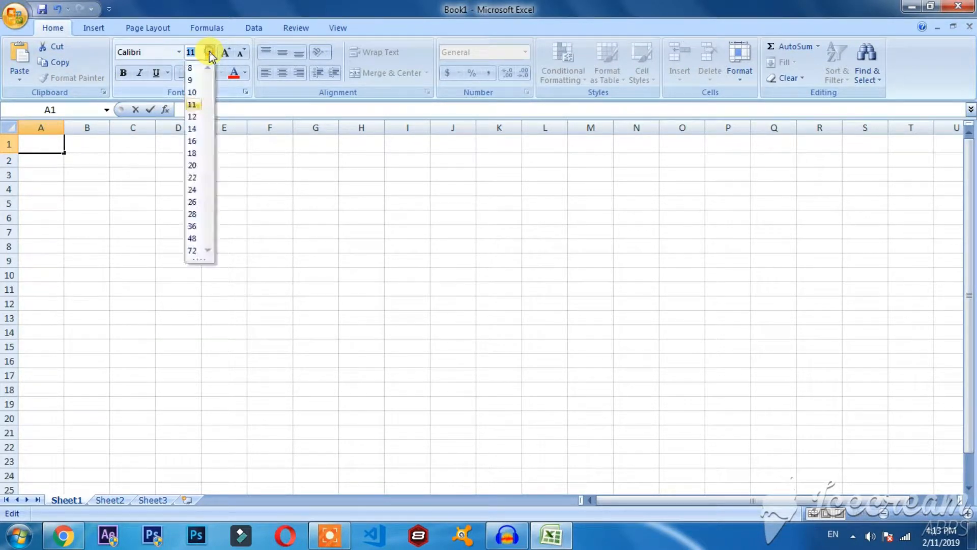
left_click(209, 53)
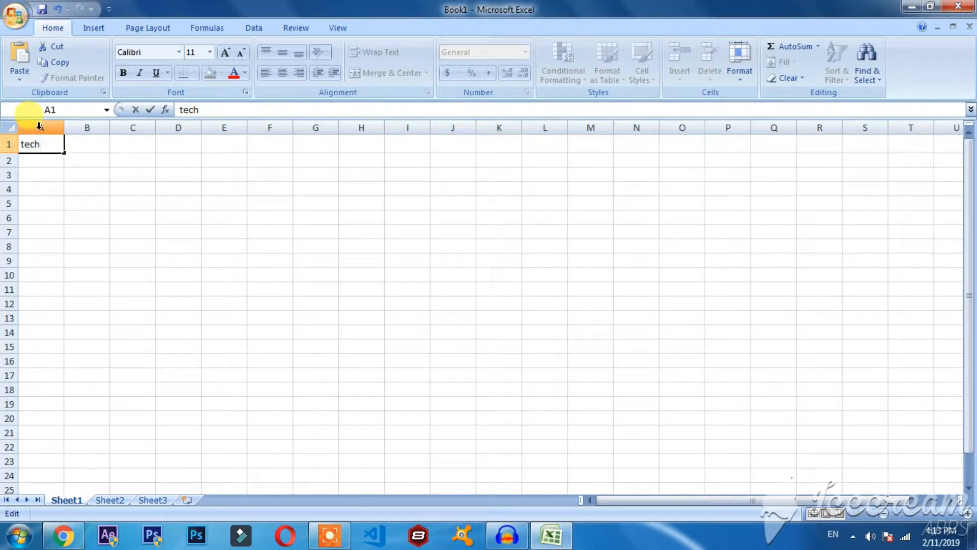
Apply font size 11 to the text "tech" in cell A1 and finish editing the cell.
left_click_drag(41, 145, 19, 145)
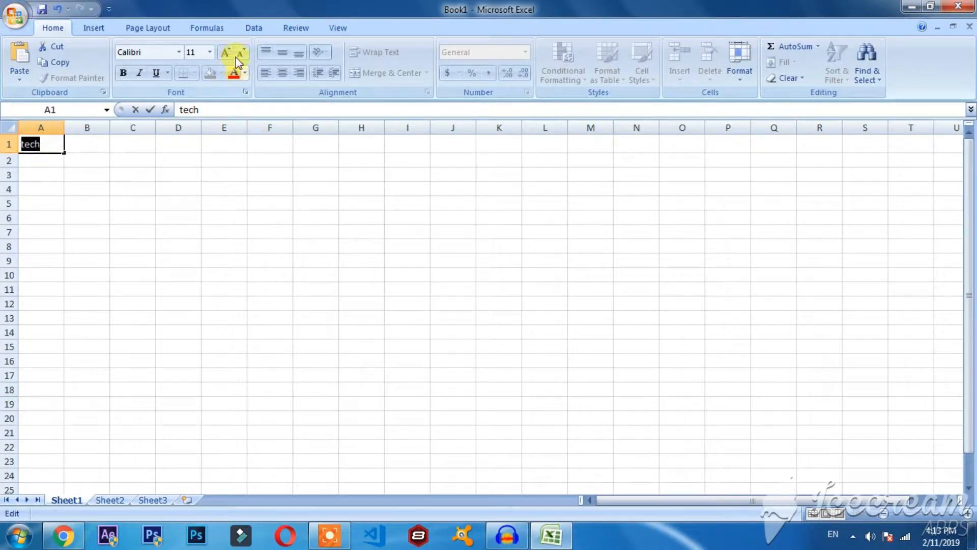
left_click(209, 52)
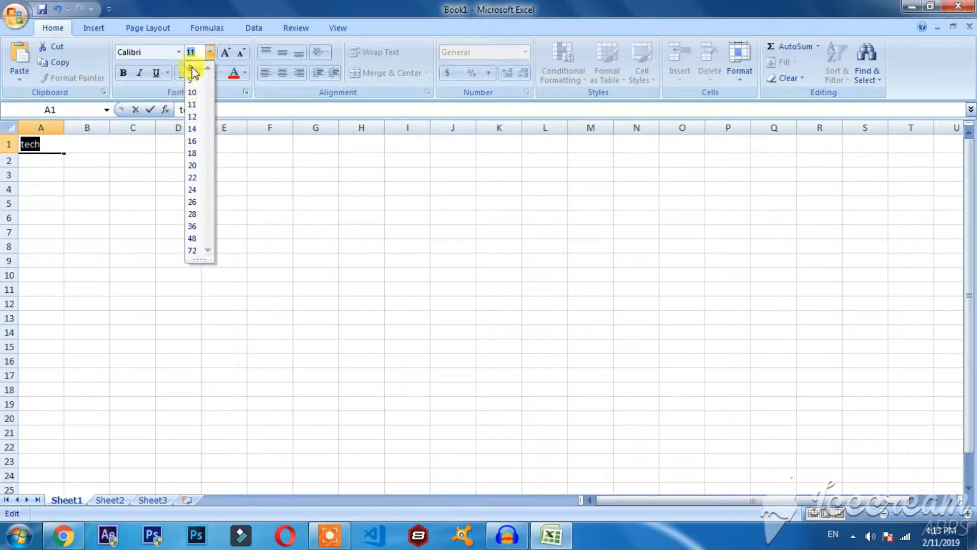
left_click(194, 101)
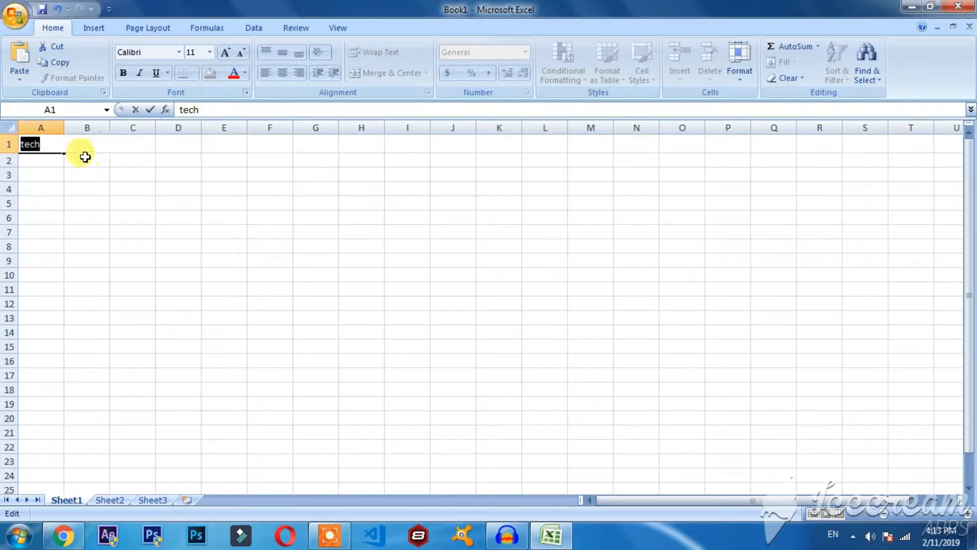
left_click(52, 170)
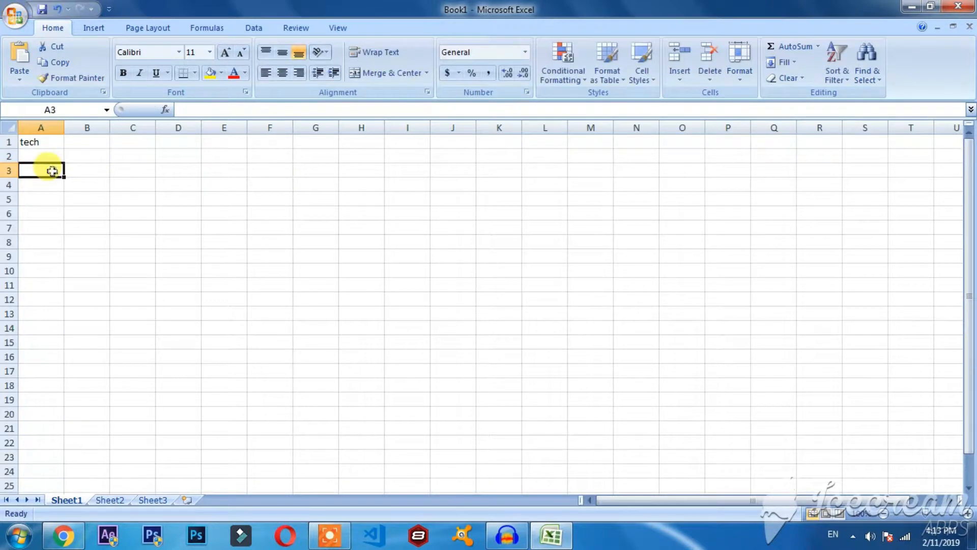
View the available font sizes for cell A1 without changing the size.
left_click(43, 142)
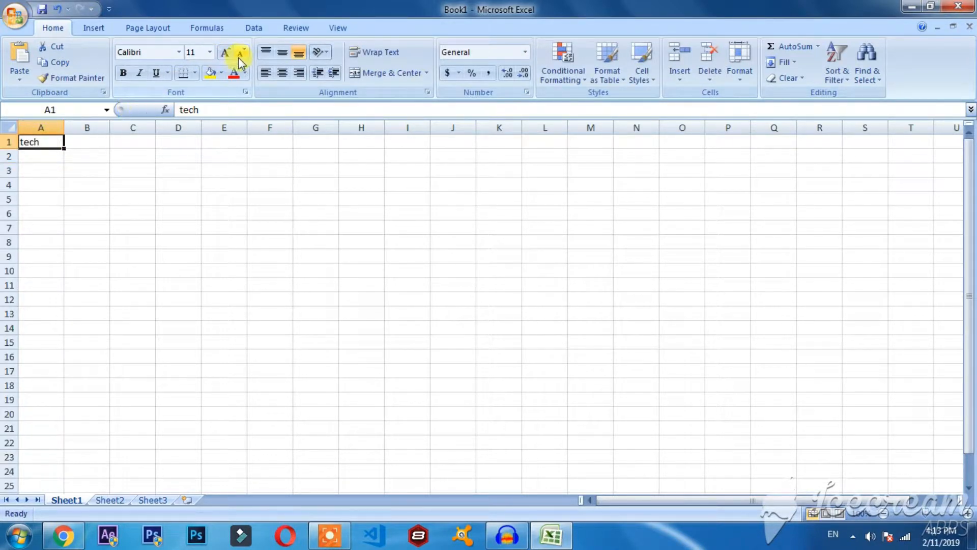
left_click(210, 55)
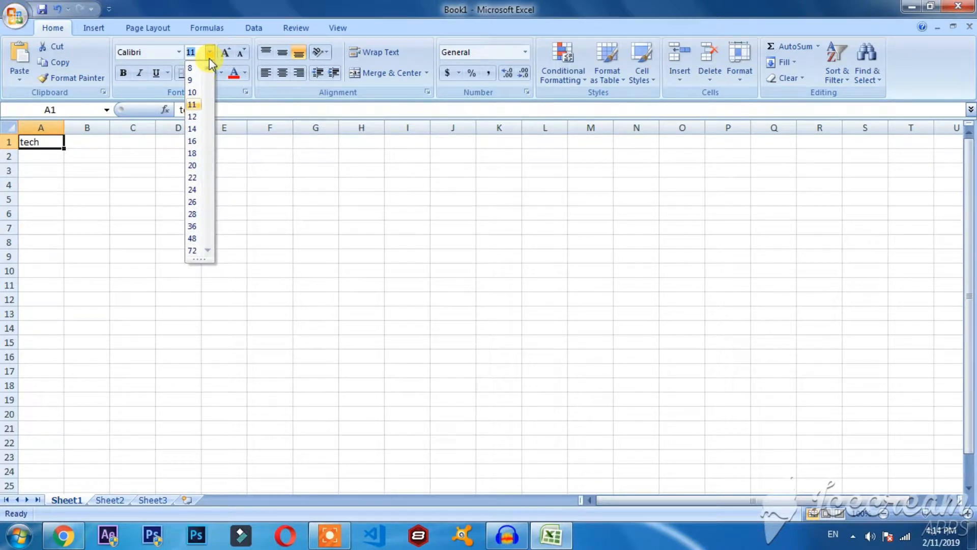
left_click(209, 54)
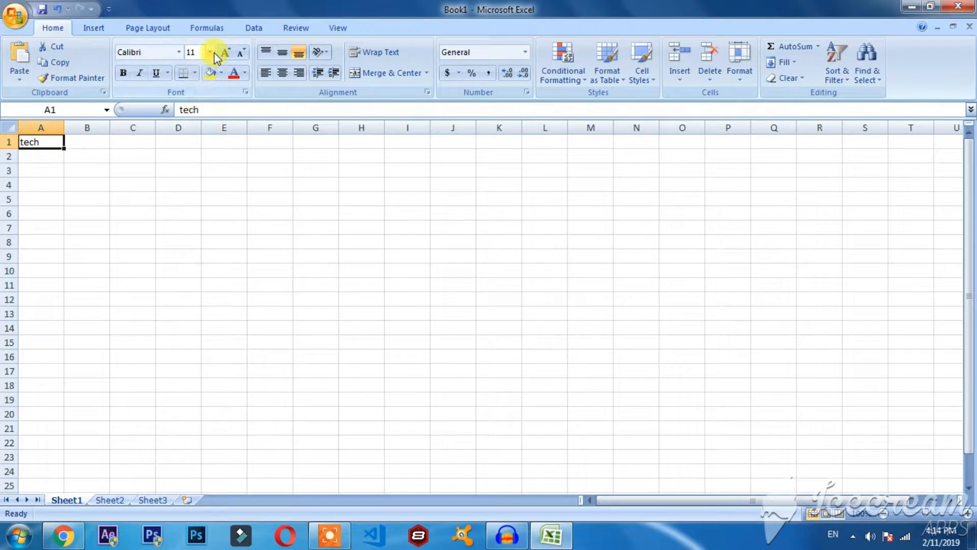
Select the text "tech" in cell A1 and repeatedly increase and decrease its font size, finishing at 12.
double_click(42, 142)
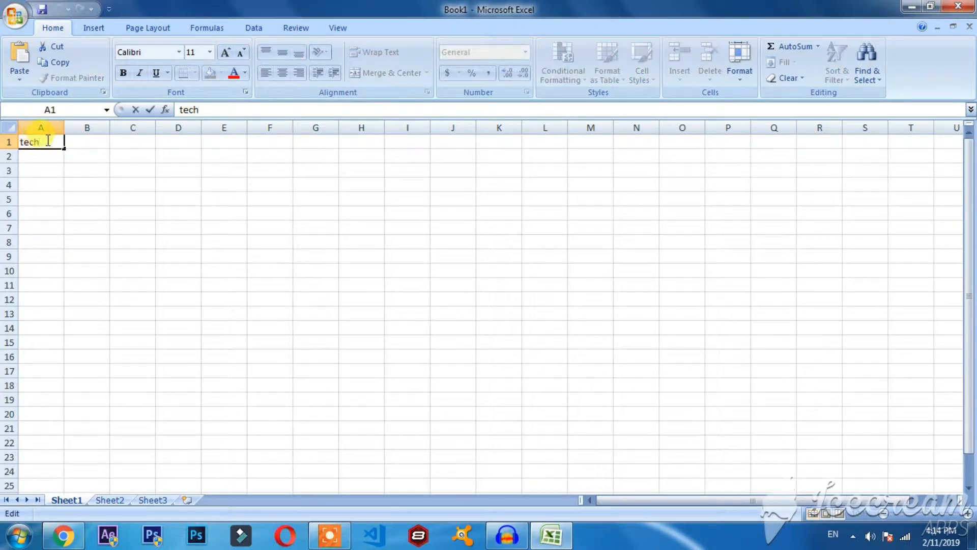
double_click(48, 141)
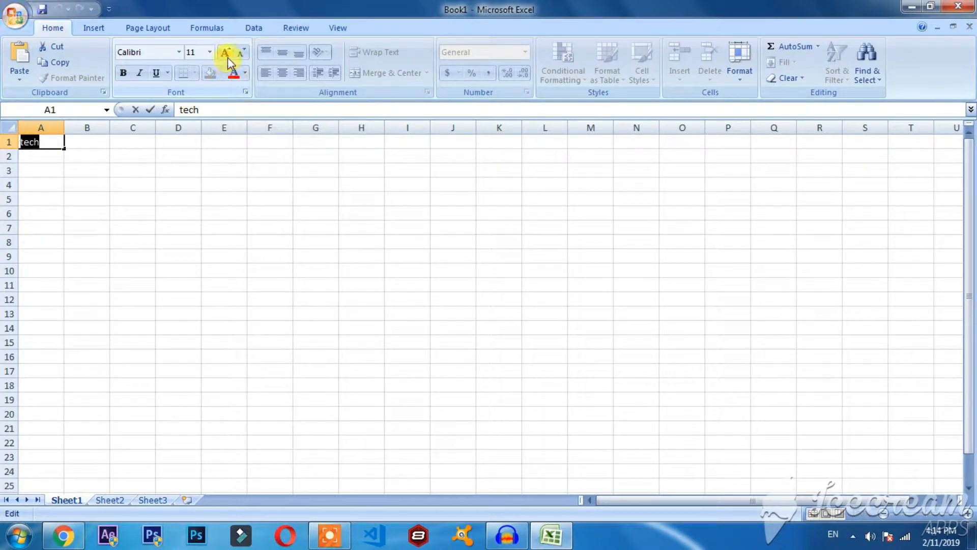
left_click(227, 54)
left_click(227, 54)
left_click(227, 54)
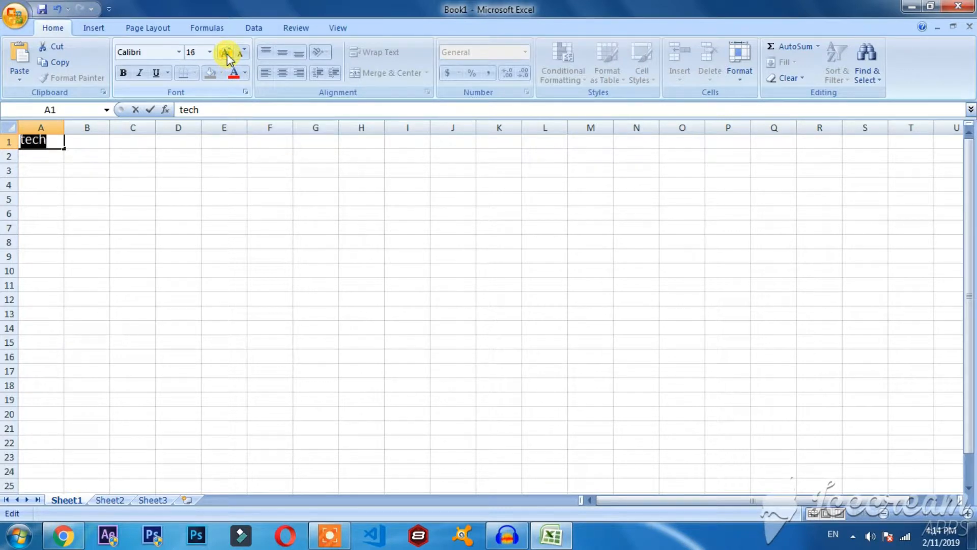
left_click(227, 54)
left_click(241, 54)
left_click(242, 54)
left_click(242, 54)
left_click(241, 54)
left_click(224, 56)
left_click(225, 54)
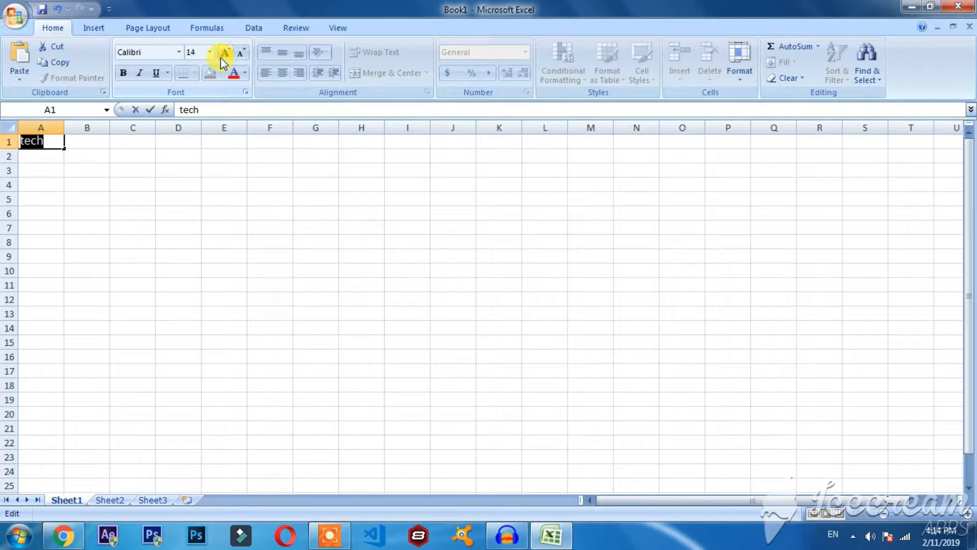
left_click(241, 54)
left_click(241, 54)
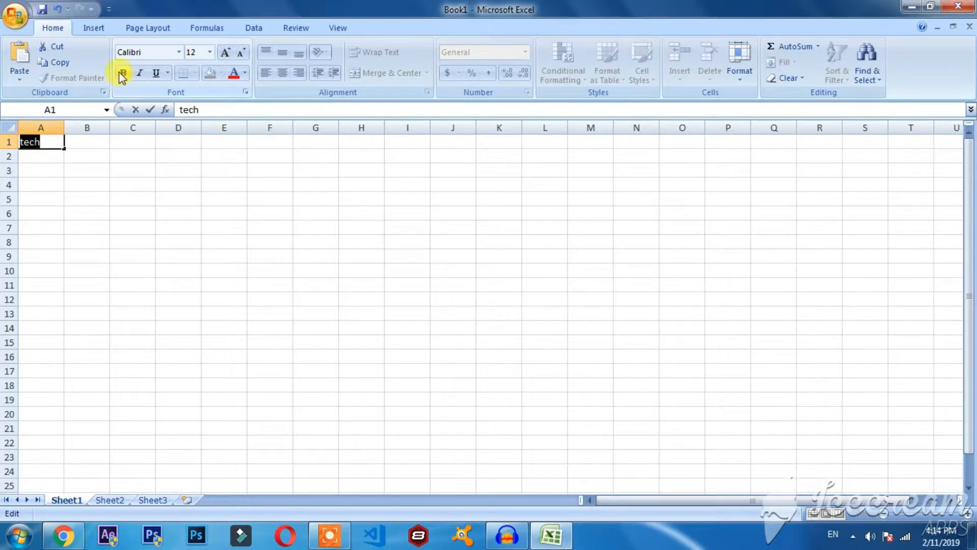
Underline the text "tech" in cell A1, switch it to Double Underline, and finish editing the cell.
left_click(123, 75)
left_click(146, 74)
left_click(157, 75)
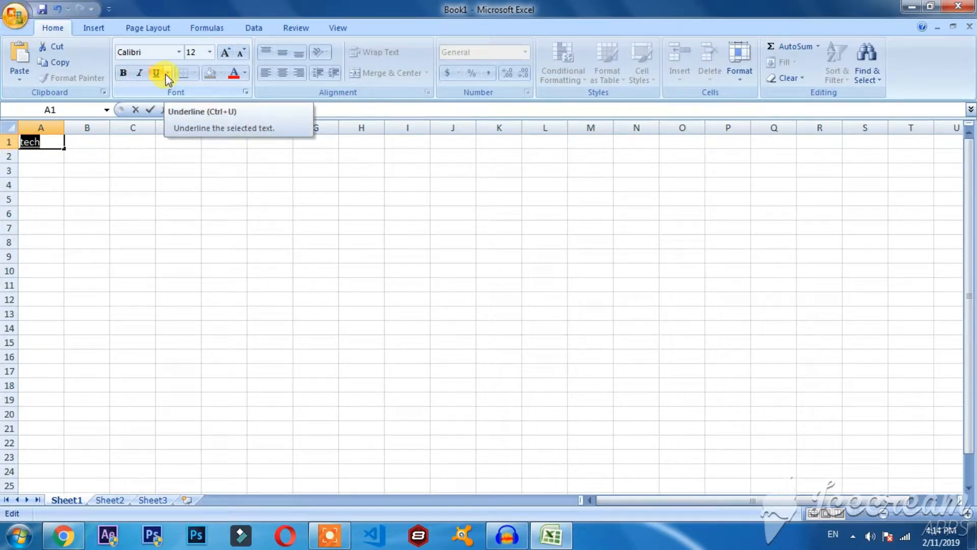
left_click(166, 74)
left_click(158, 104)
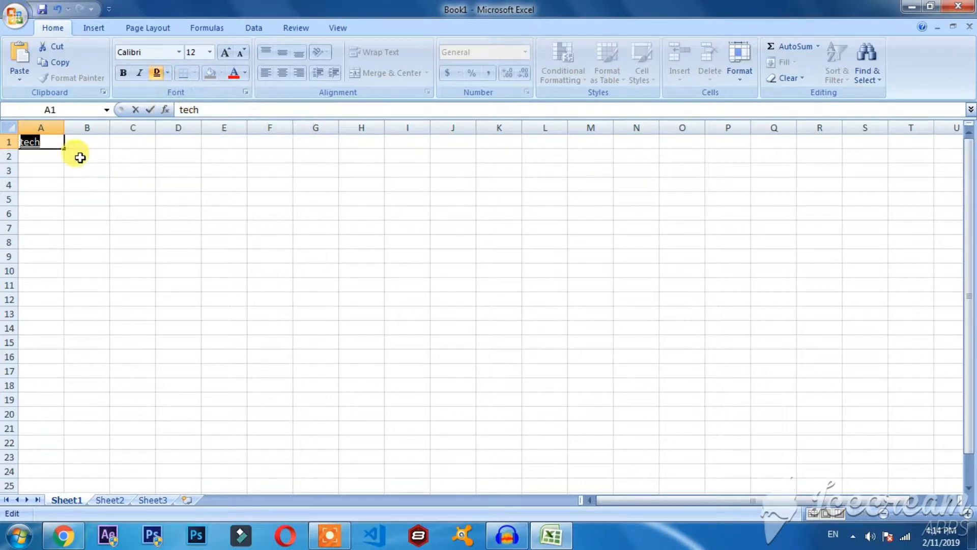
left_click(83, 144)
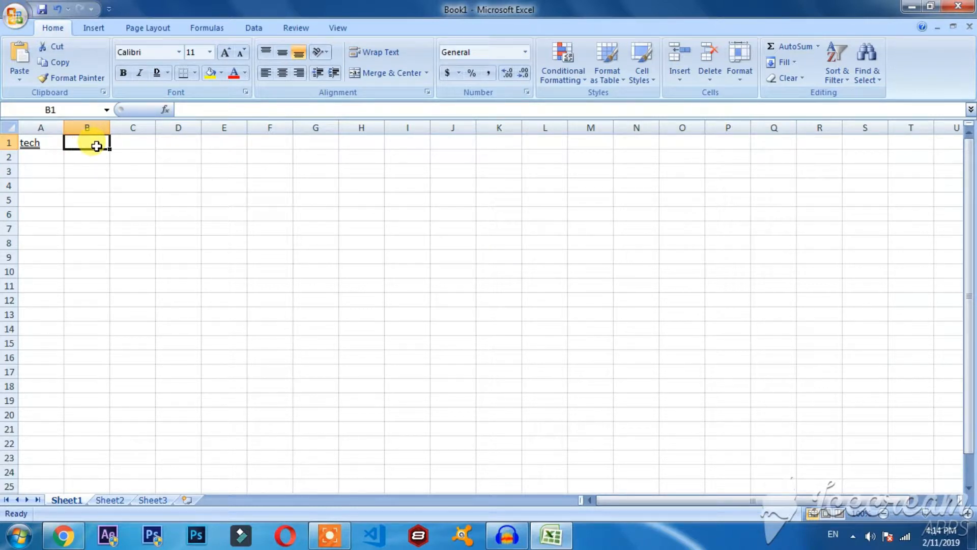
Delete the text in cell A1 and turn off its underline formatting.
double_click(37, 144)
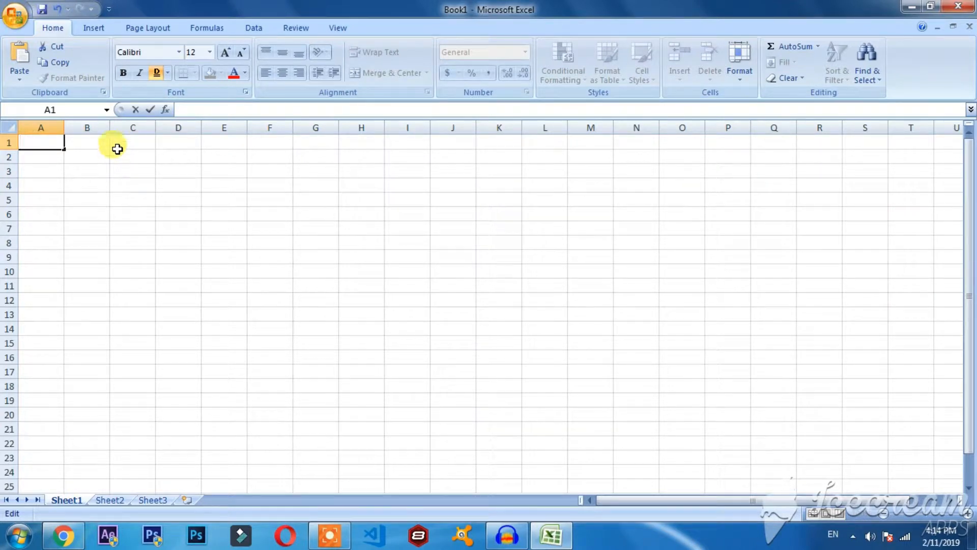
left_click(157, 73)
left_click(168, 76)
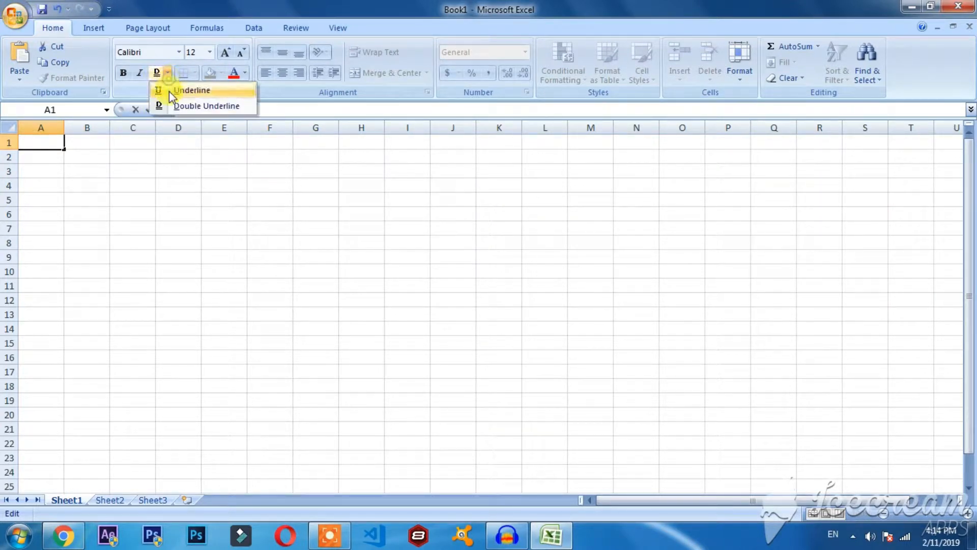
left_click(169, 91)
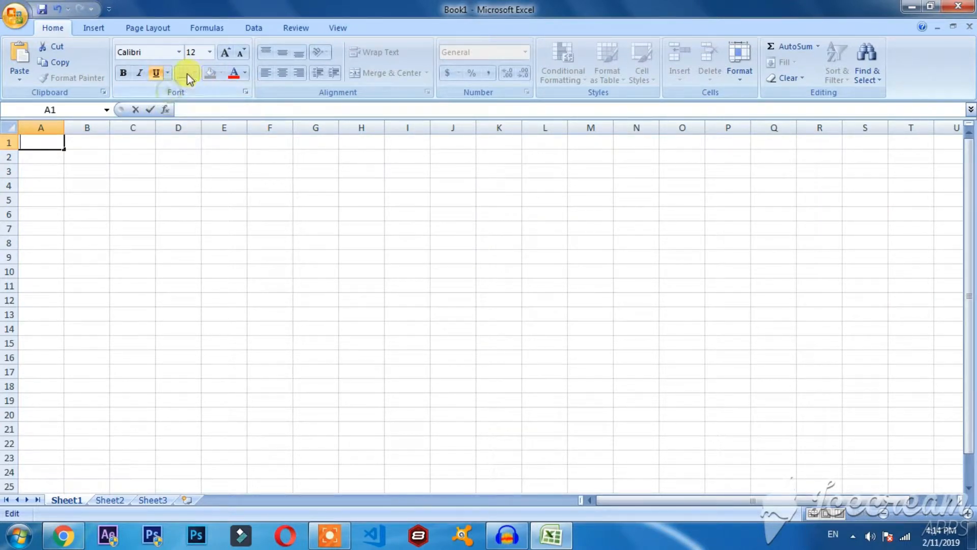
left_click(37, 145)
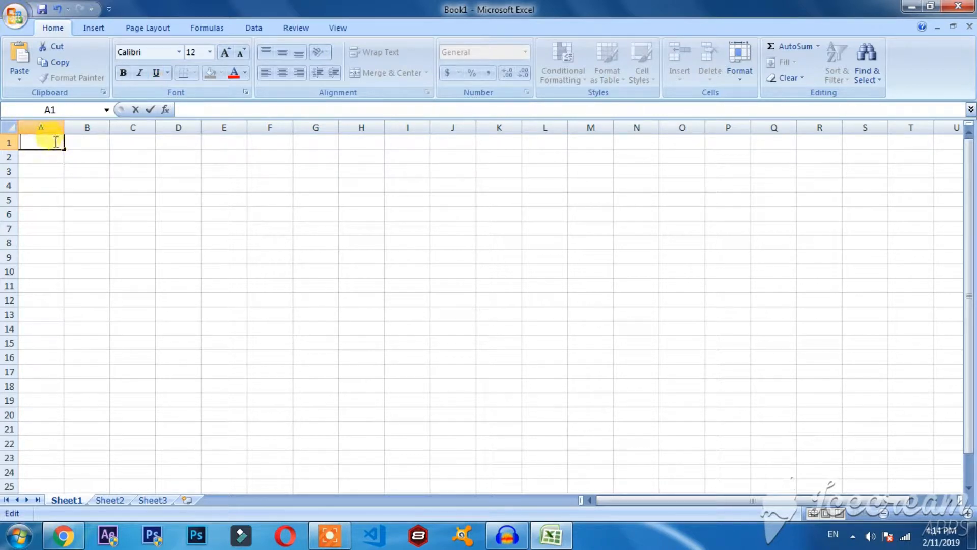
Apply bottom, top, left and right borders to the range A1:H12 and deselect it.
left_click_drag(76, 142, 341, 300)
left_click(75, 211)
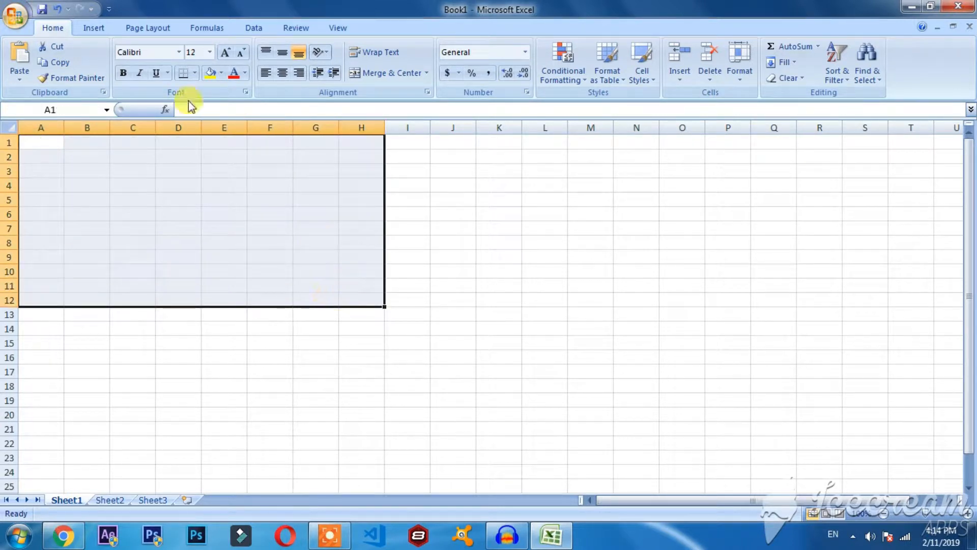
left_click(195, 74)
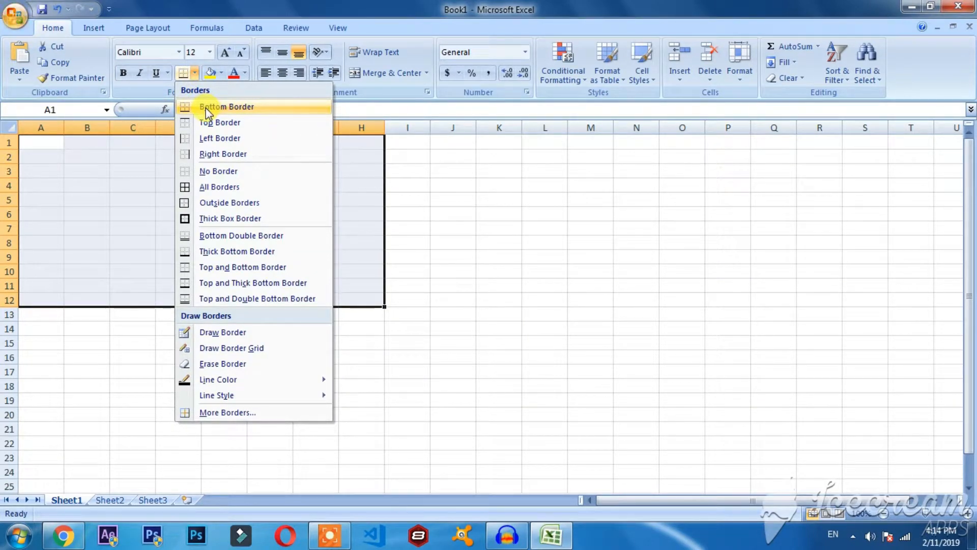
left_click(206, 108)
left_click(195, 73)
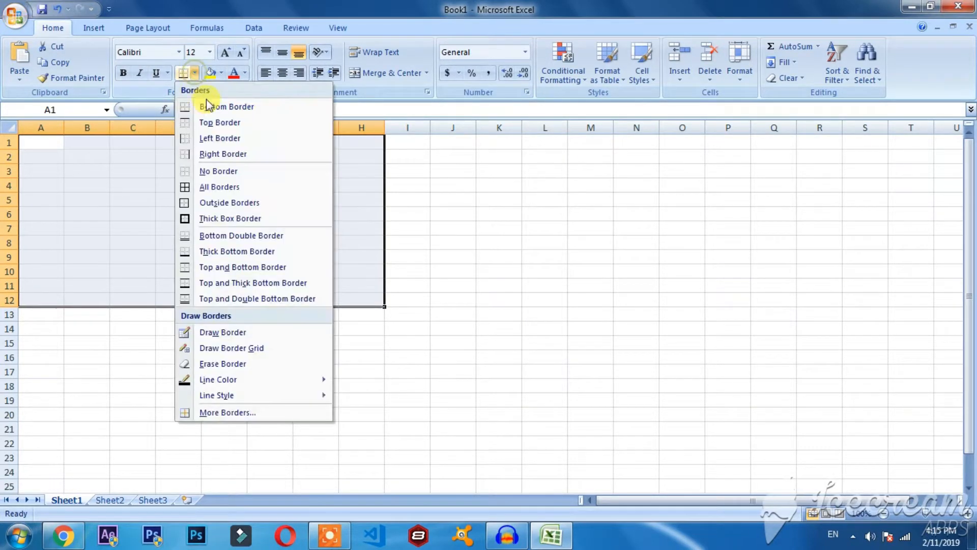
left_click(212, 121)
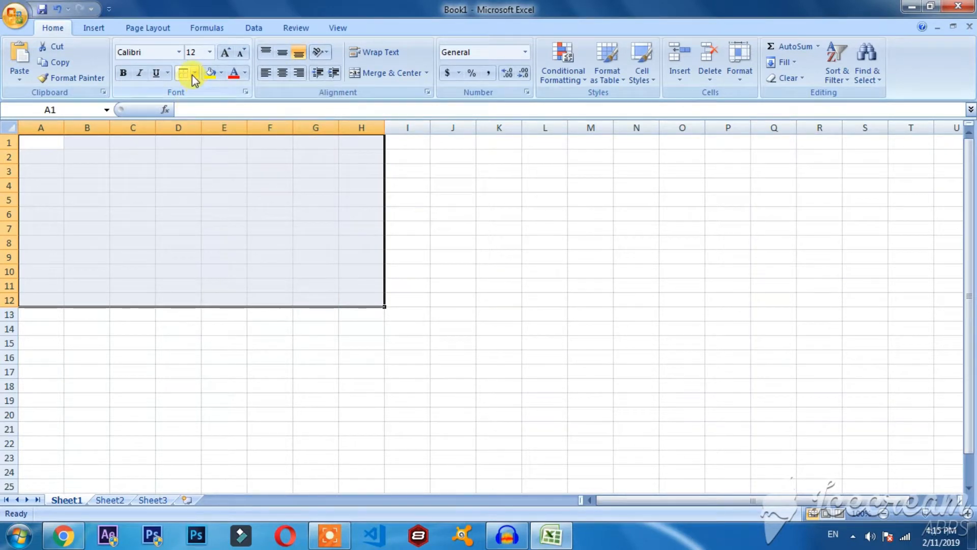
left_click(194, 79)
left_click(205, 137)
left_click(192, 77)
left_click(209, 152)
left_click(413, 250)
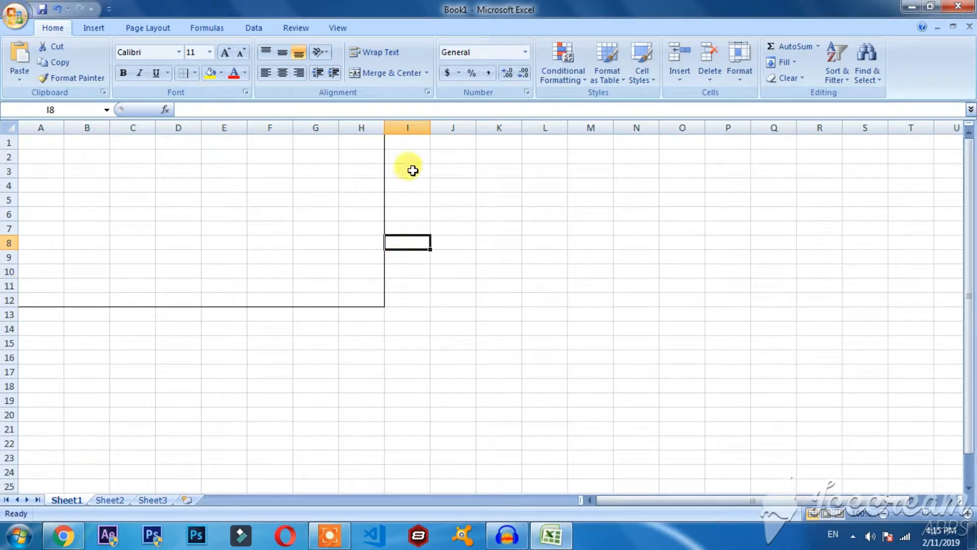
Undo the borders applied to the range A1:H12.
key("ctrl+z")
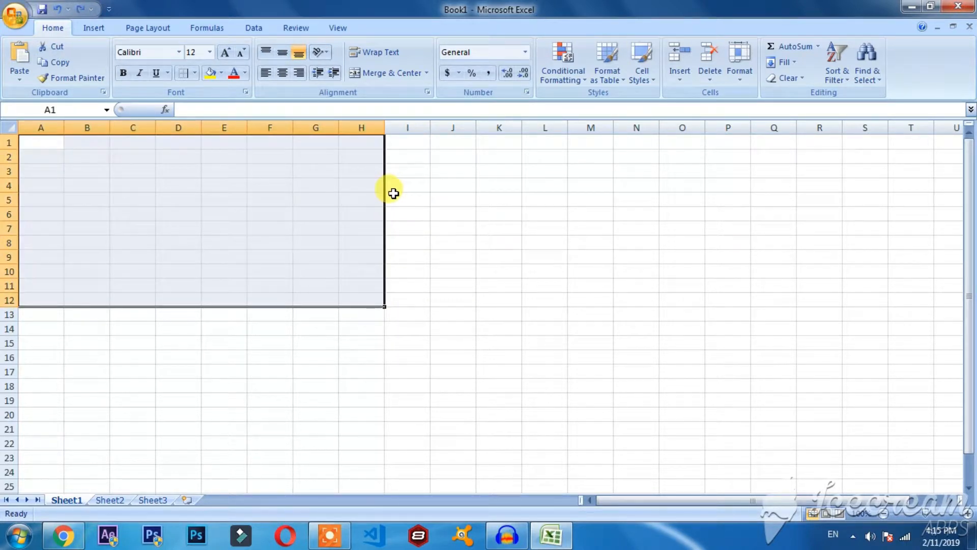
key("ctrl+z")
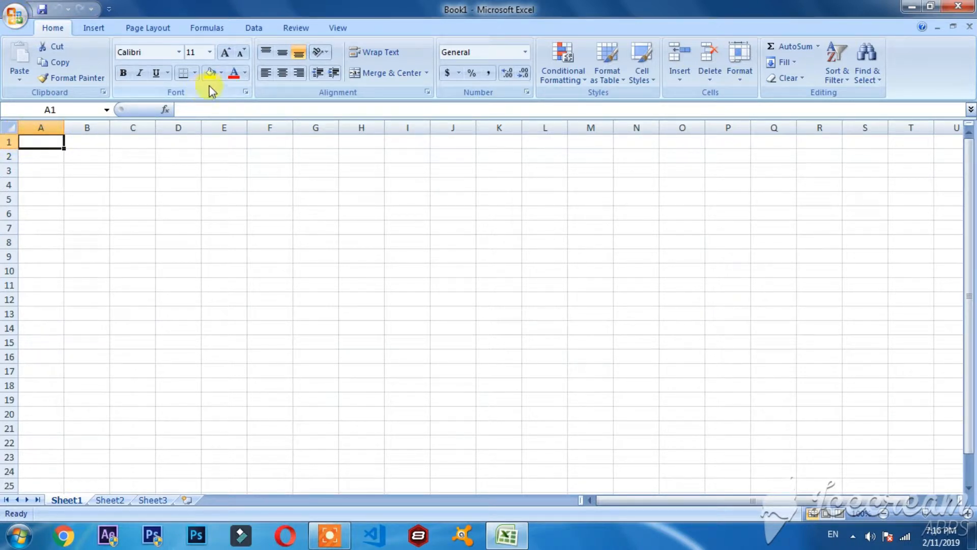
Fill cell A1 with black and enter "Tech" in it.
left_click(221, 74)
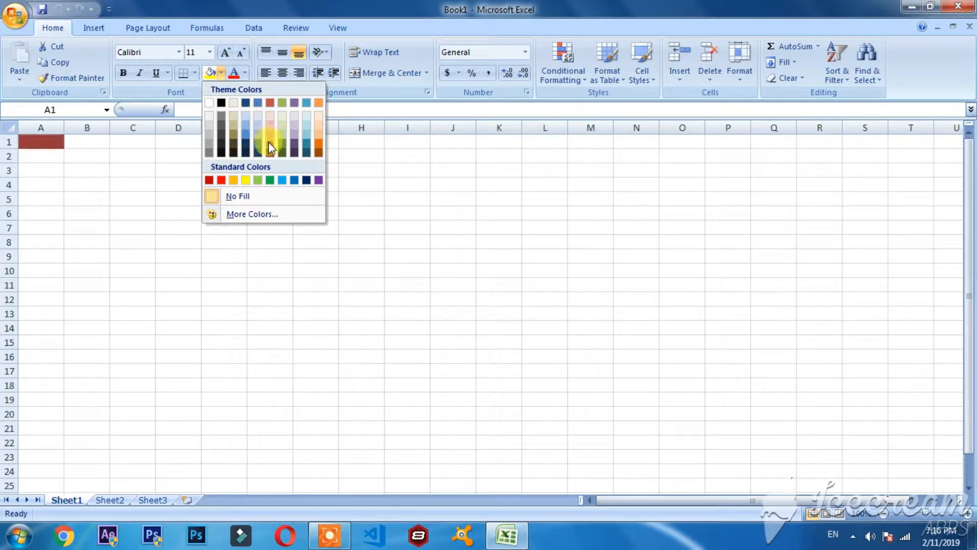
left_click(221, 152)
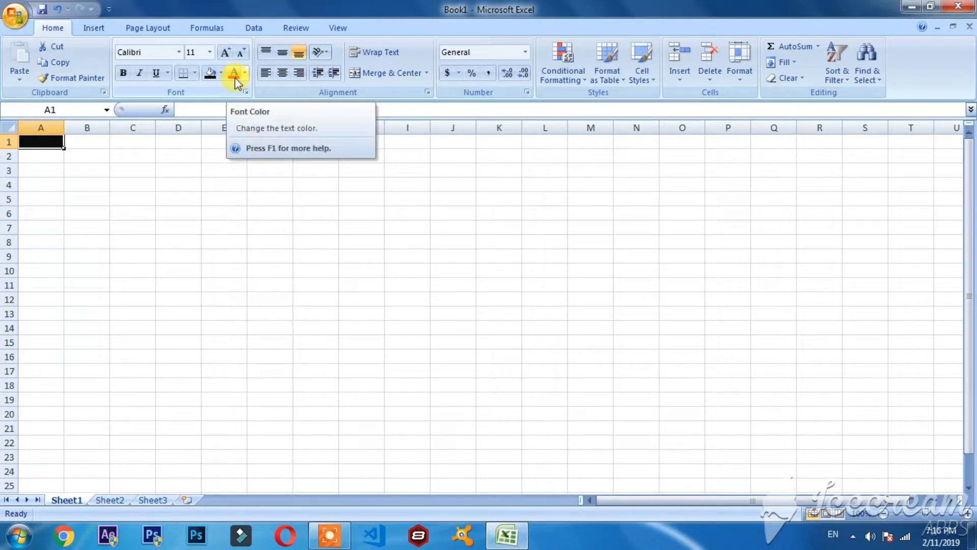
double_click(39, 139)
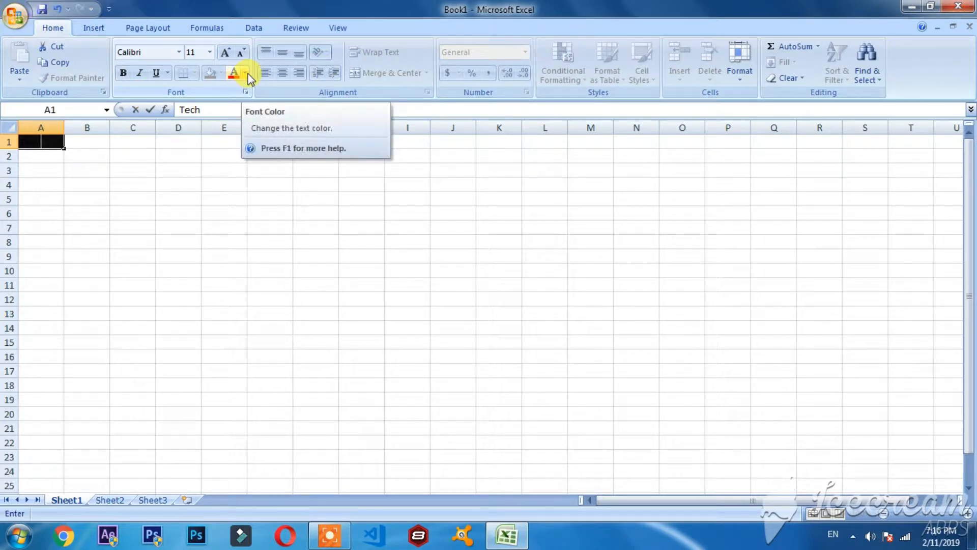
Change the font color of the text "Tech" in cell A1 to white and finish editing the cell.
left_click_drag(46, 142, 18, 142)
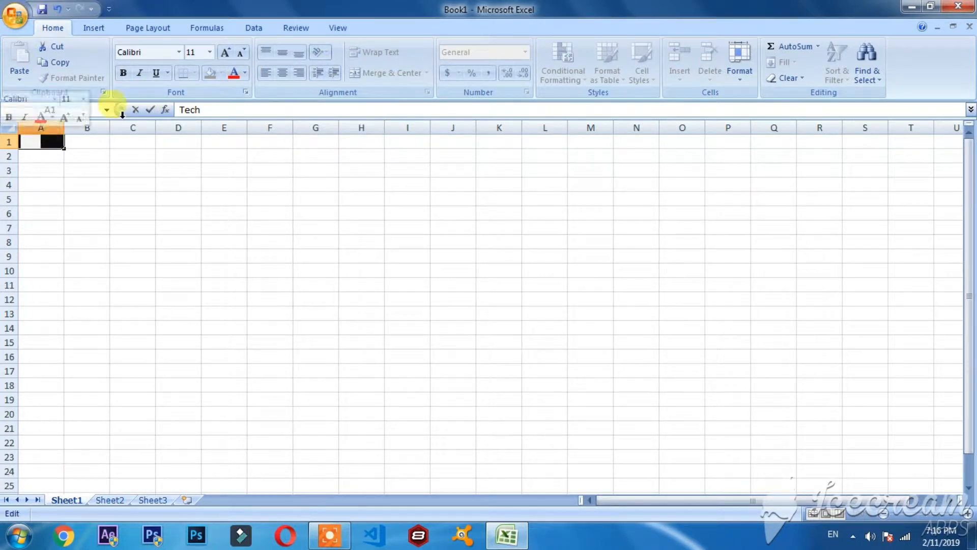
left_click(245, 72)
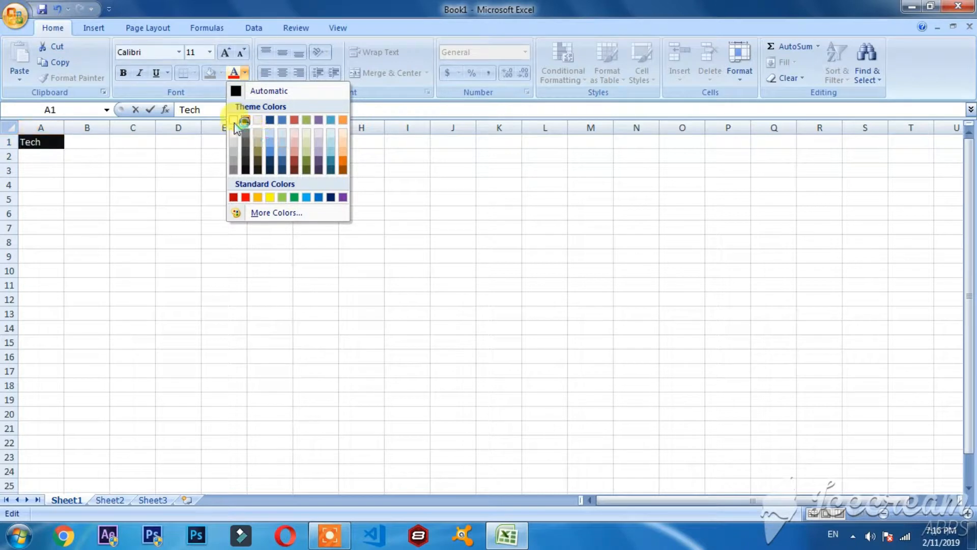
left_click(37, 169)
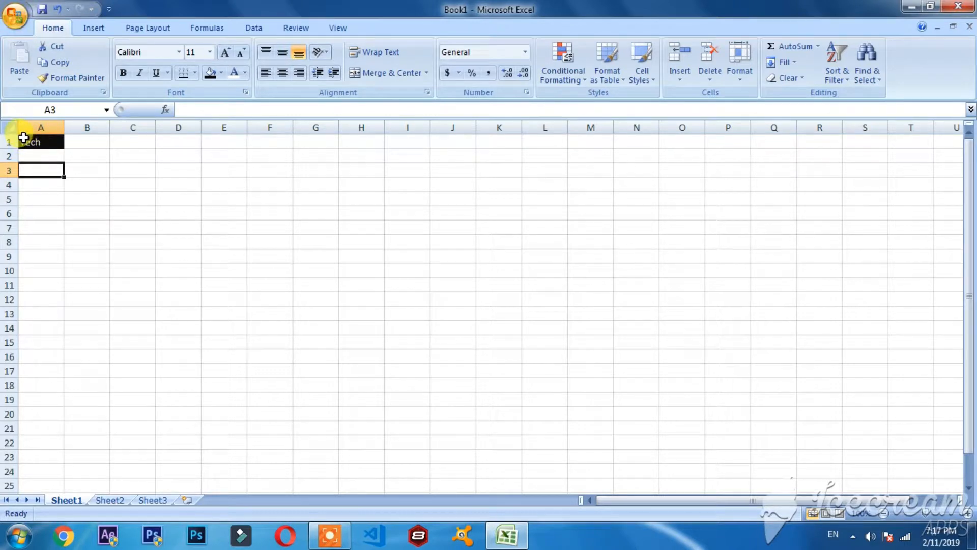
Fill the range A1:H11 with the same black color and deselect it.
left_click_drag(23, 138, 373, 282)
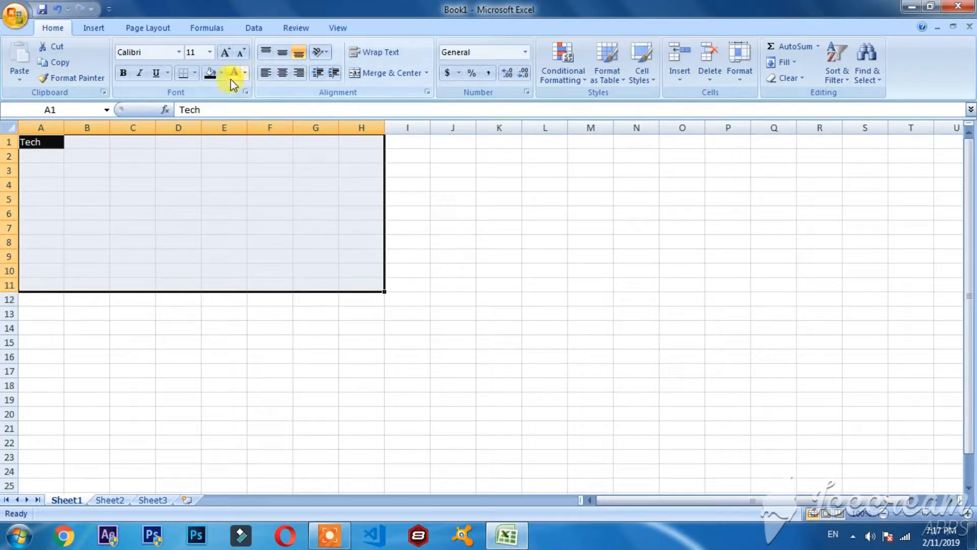
left_click(215, 76)
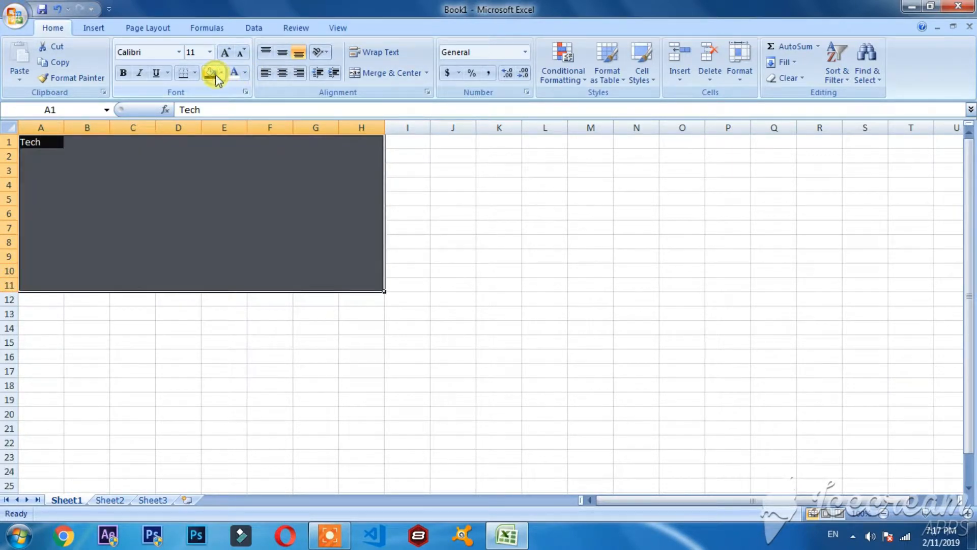
left_click(253, 335)
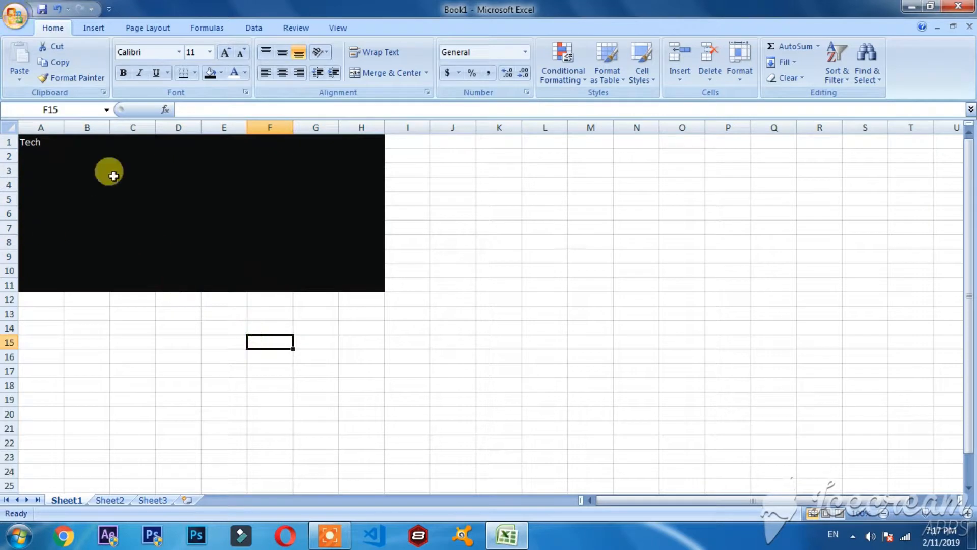
Clear the contents of the black-filled range A1:H11.
left_click(34, 143)
left_click(116, 159)
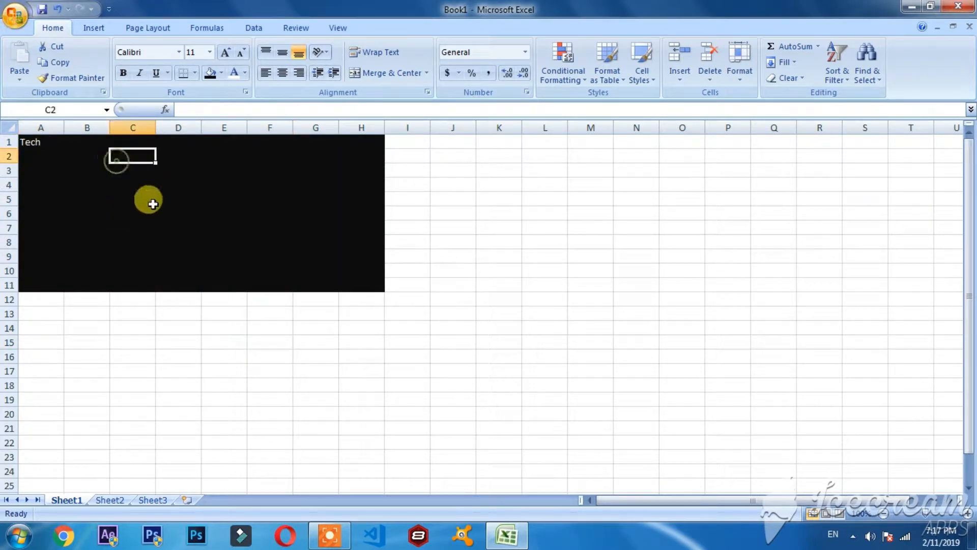
left_click(148, 201)
left_click_drag(380, 289, 16, 127)
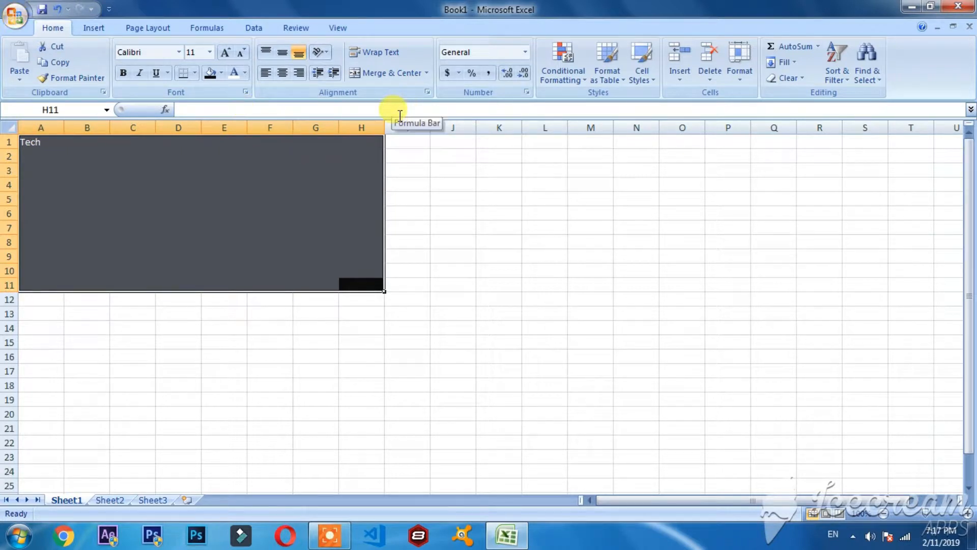
key("Delete")
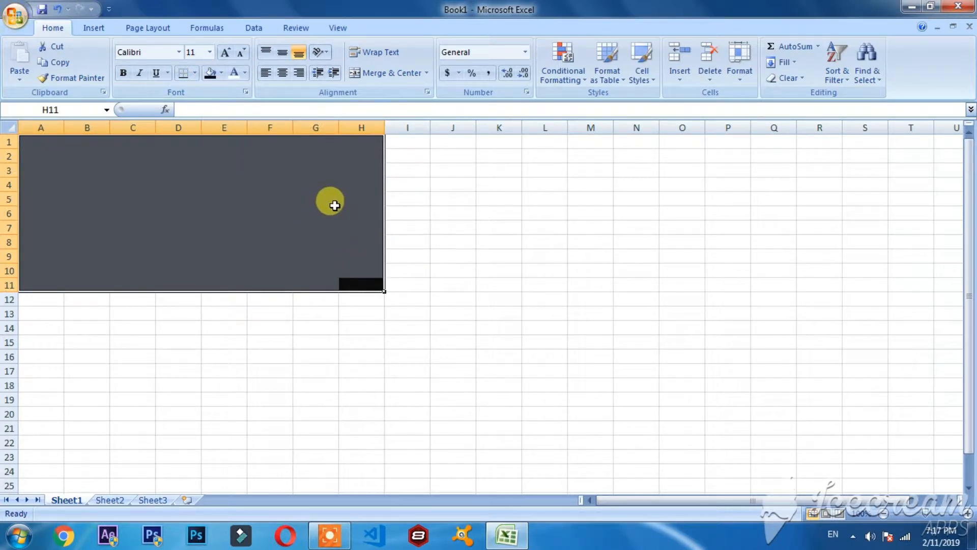
Undo the content clearing, the black fills and the "Tech" entry on the sheet.
key("ctrl+z")
key("ctrl+z")
key("ctrl+z")
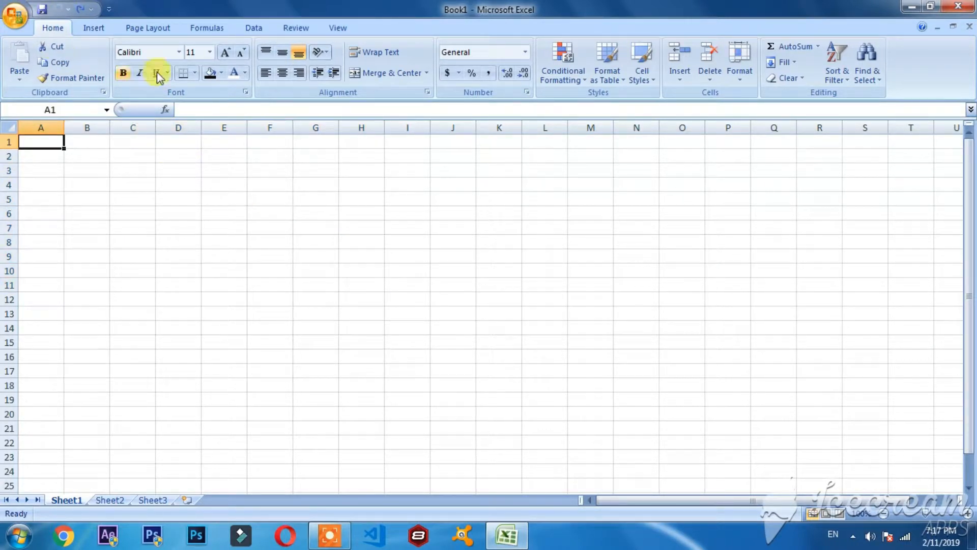
Top-align cell A1 and enter the text "tech" in it.
left_click(267, 56)
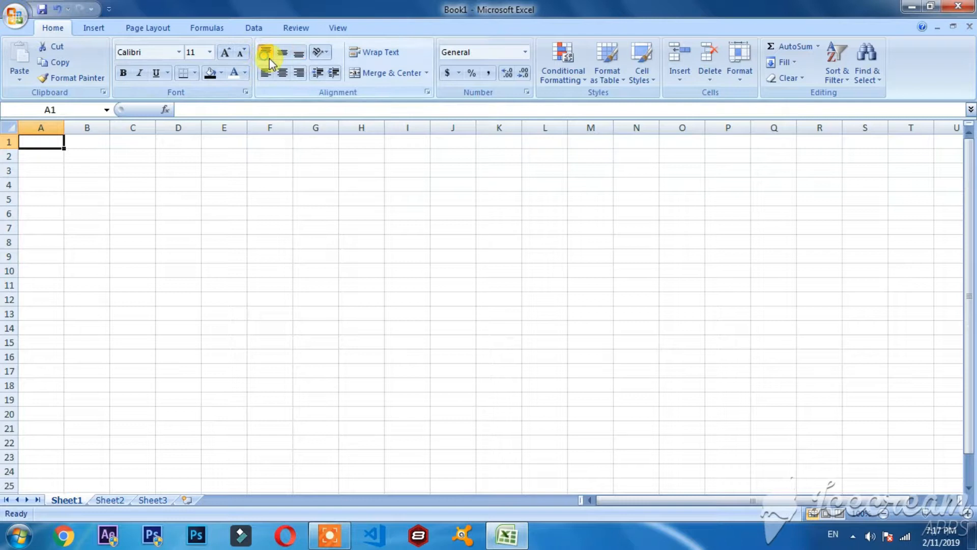
double_click(44, 141)
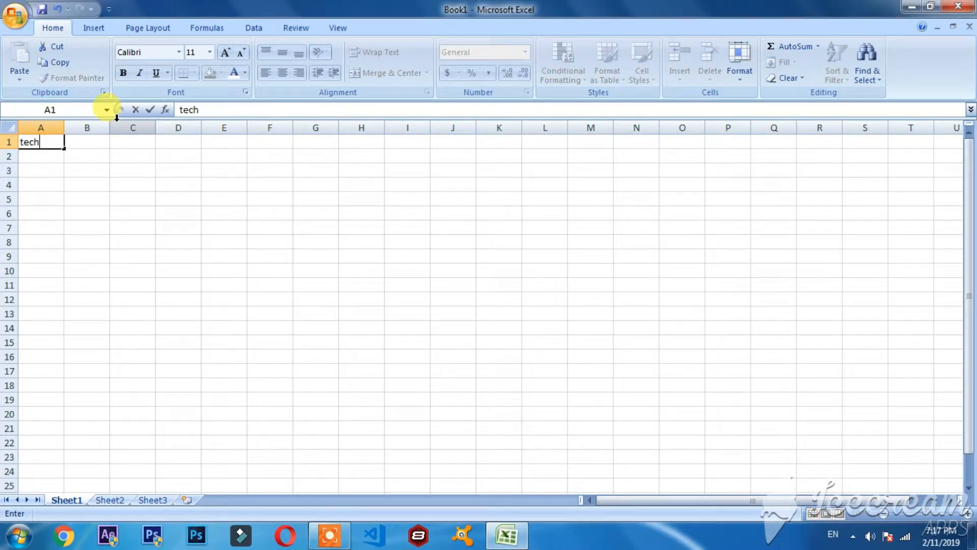
left_click(51, 157)
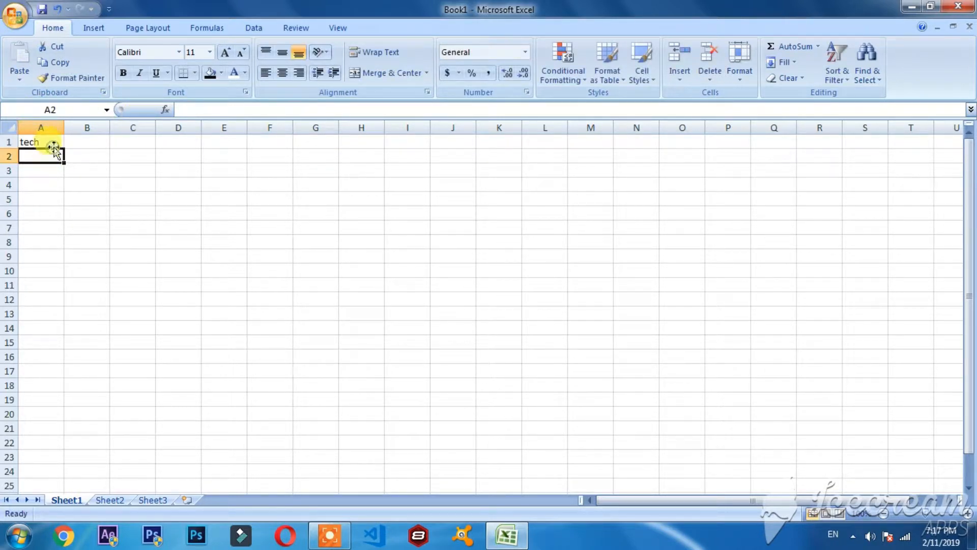
Apply top alignment to the "tech" text in cell A1, and open and leave the cell's edit mode.
left_click(52, 142)
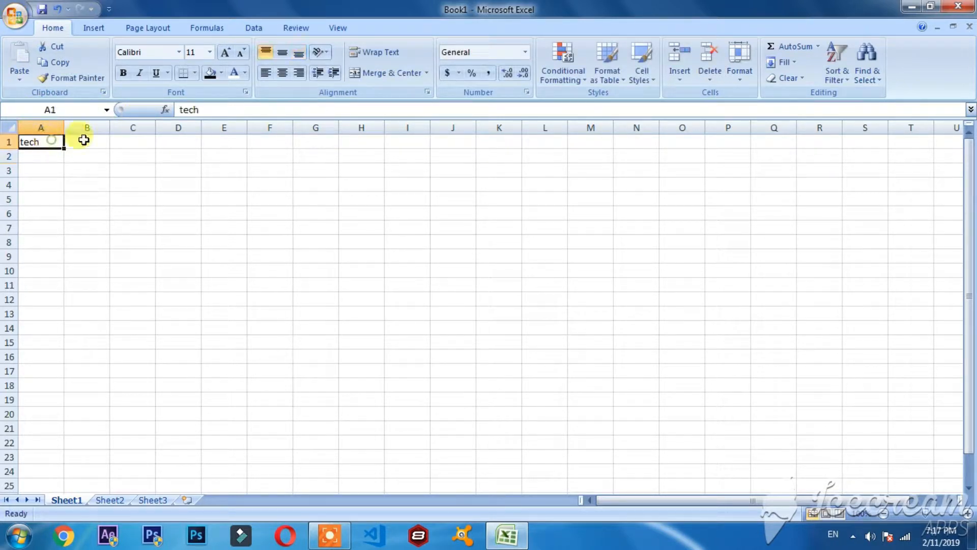
left_click(264, 55)
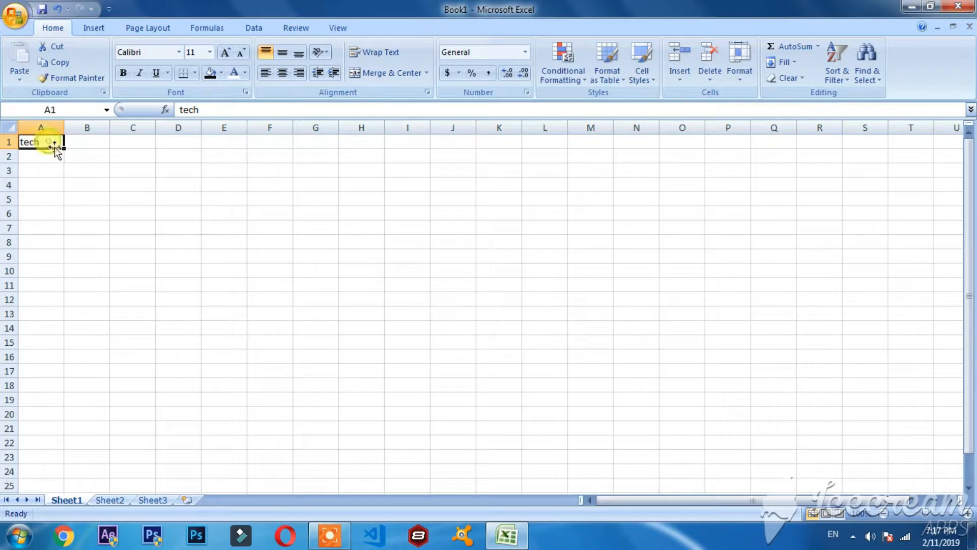
double_click(48, 143)
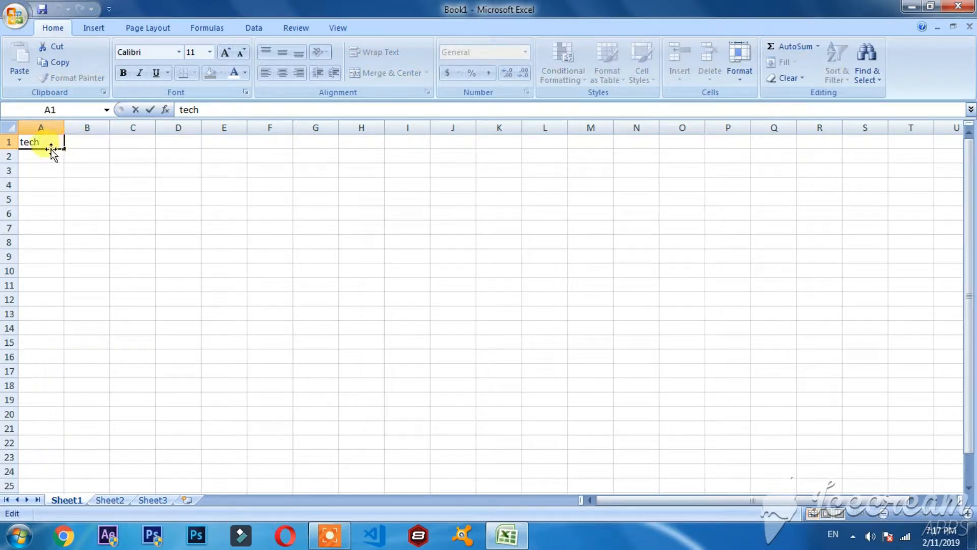
left_click(124, 169)
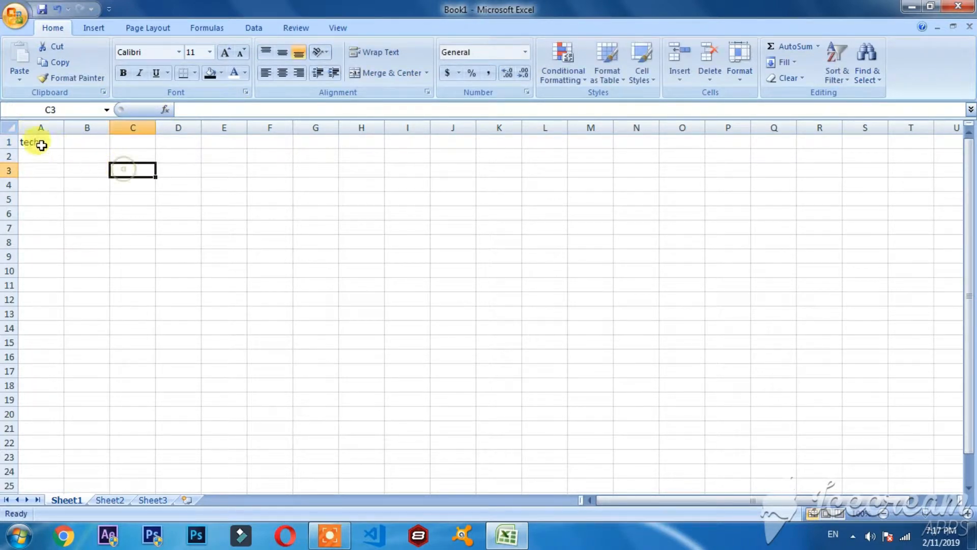
Try center and right alignment on "tech" in cell A1, finishing with left alignment.
left_click(41, 145)
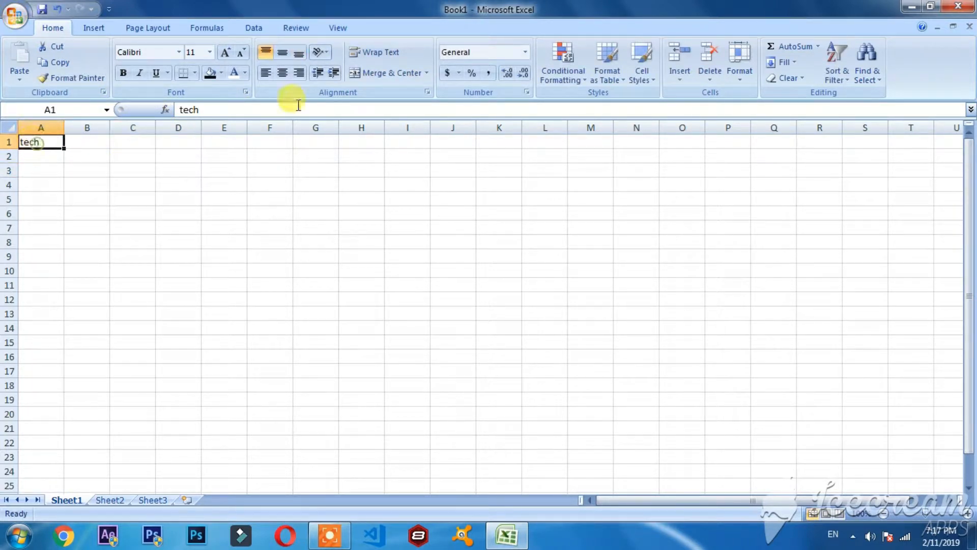
left_click(281, 74)
left_click(304, 77)
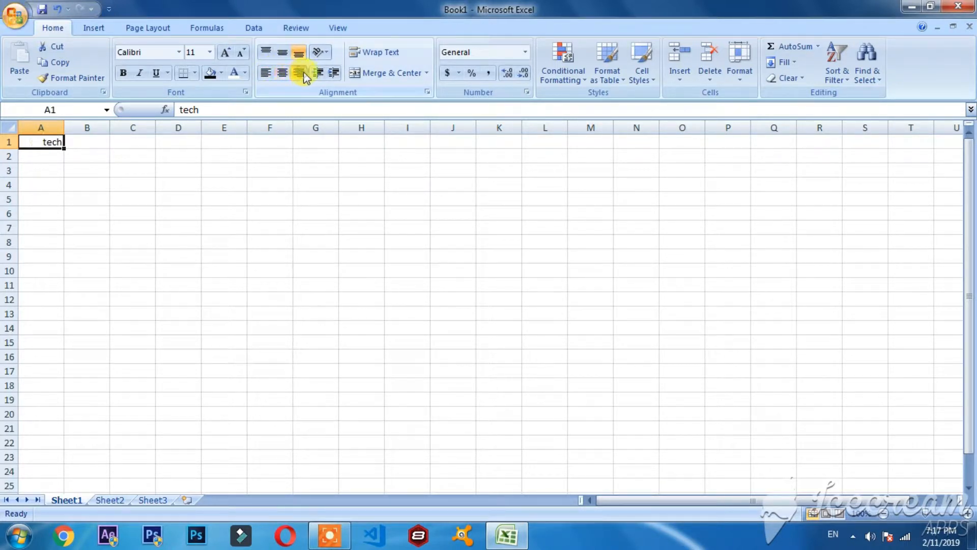
left_click(283, 74)
left_click(266, 73)
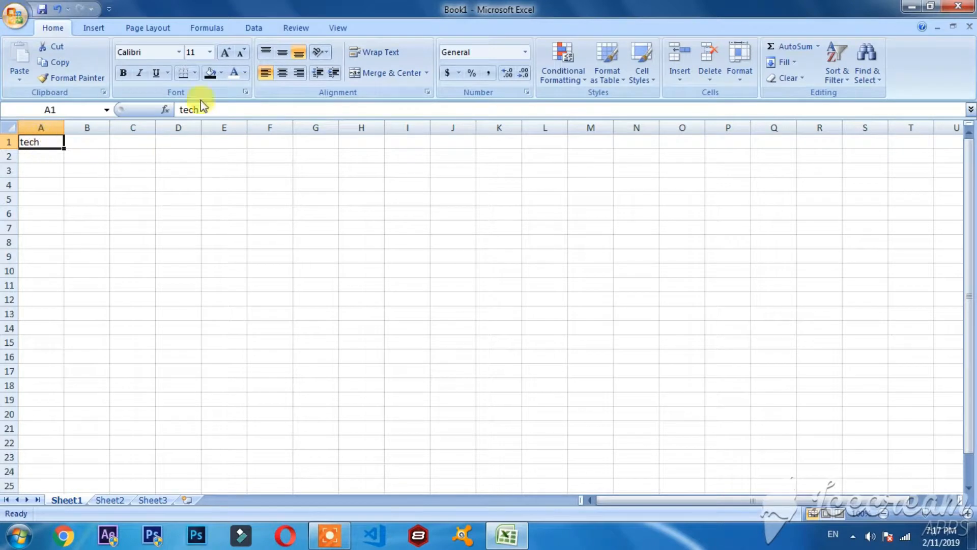
Cycle the text in cell A1 through the horizontal alignments again, finishing with right alignment.
left_click(281, 74)
left_click(298, 76)
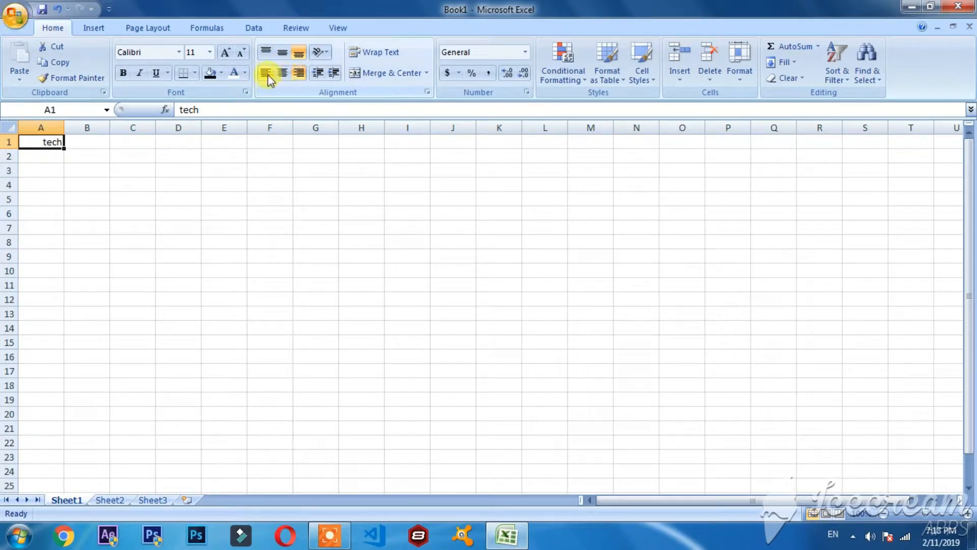
left_click(266, 73)
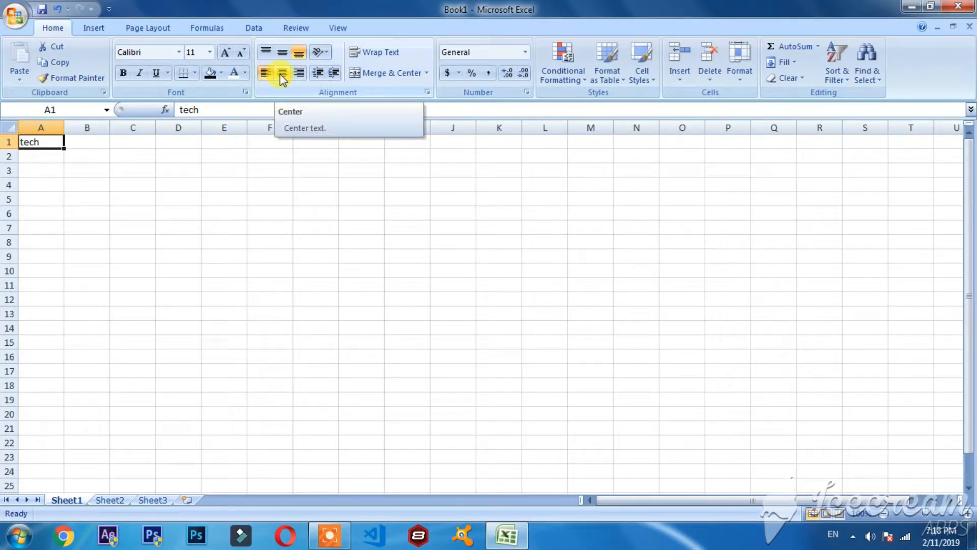
left_click(282, 74)
left_click(298, 73)
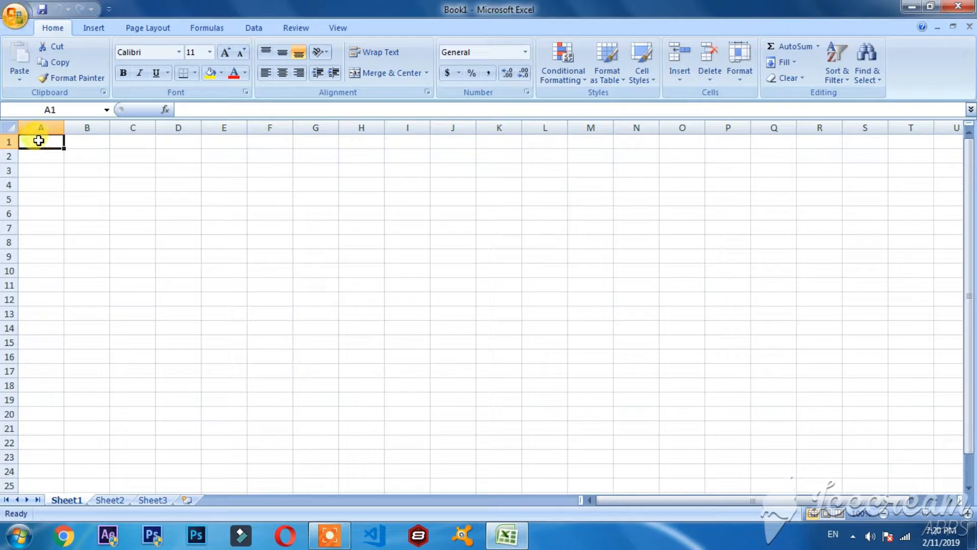
Merge and center the range A1:I10 and enter the text "TechTutors" in the merged cell.
left_click_drag(38, 141, 387, 271)
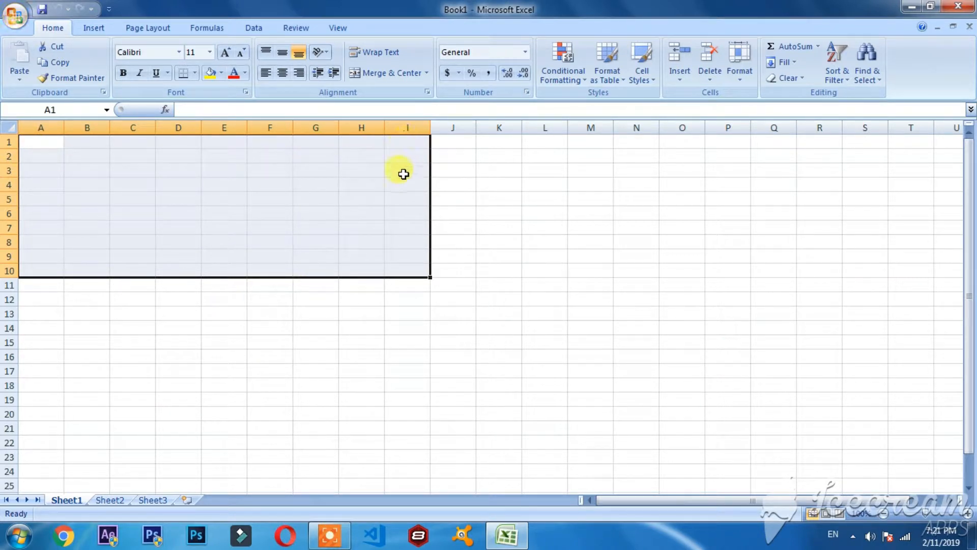
left_click(426, 73)
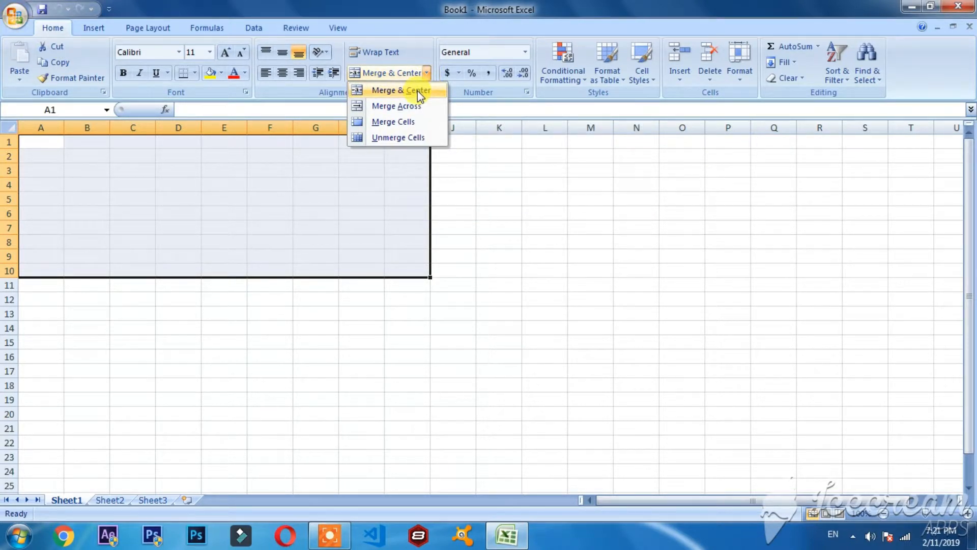
left_click(417, 91)
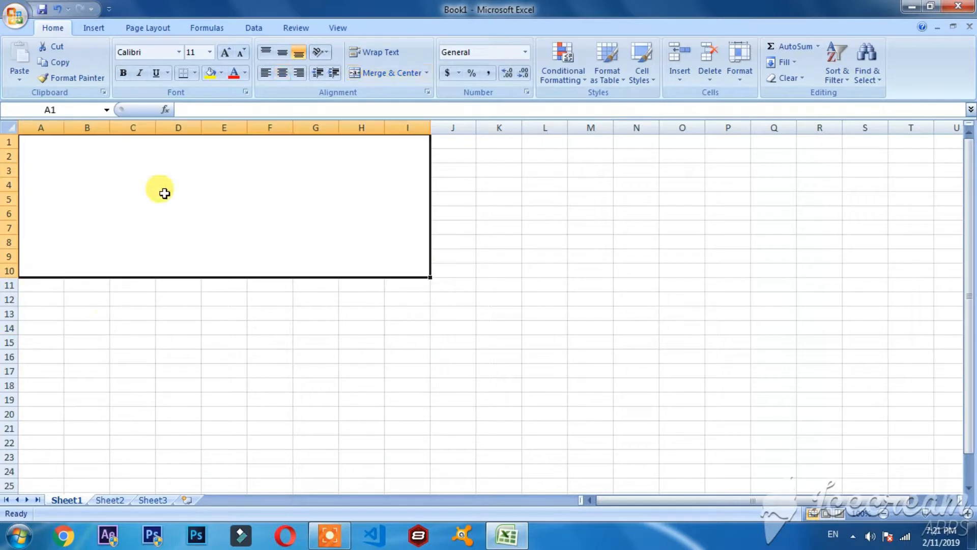
double_click(168, 190)
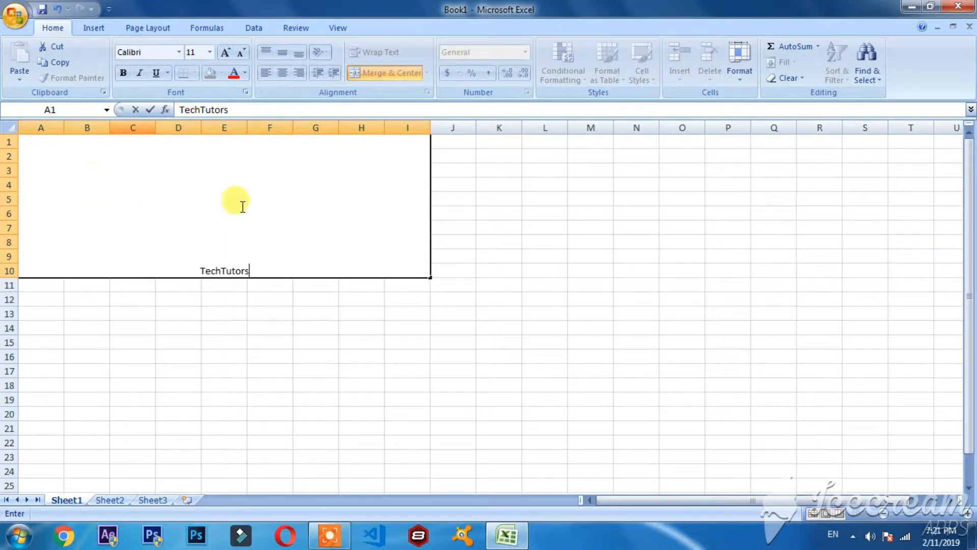
Increase the font size of the "TechTutors" text in the merged cell to 72.
left_click_drag(257, 274, 181, 267)
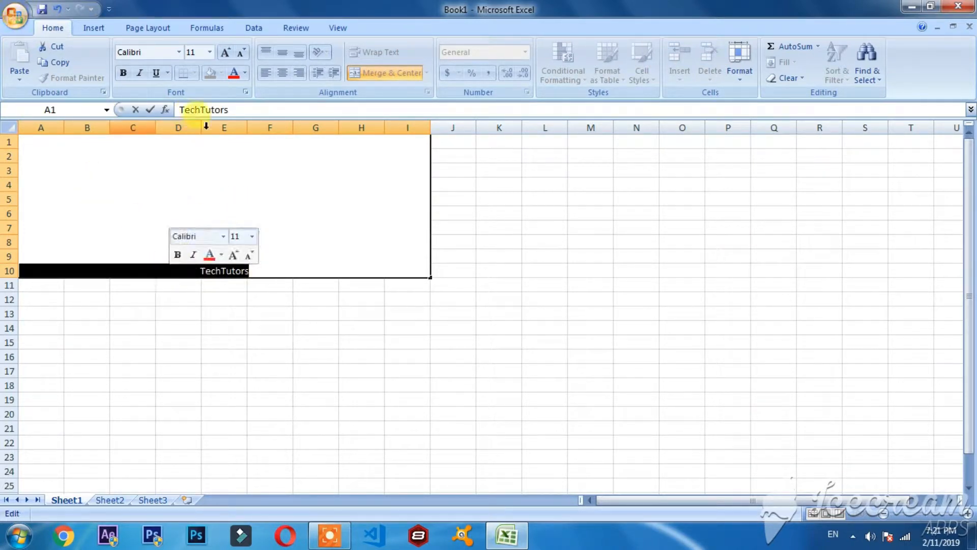
left_click(225, 52)
left_click(224, 53)
left_click(224, 53)
left_click(225, 53)
left_click(224, 53)
left_click(224, 52)
left_click(224, 52)
left_click(223, 52)
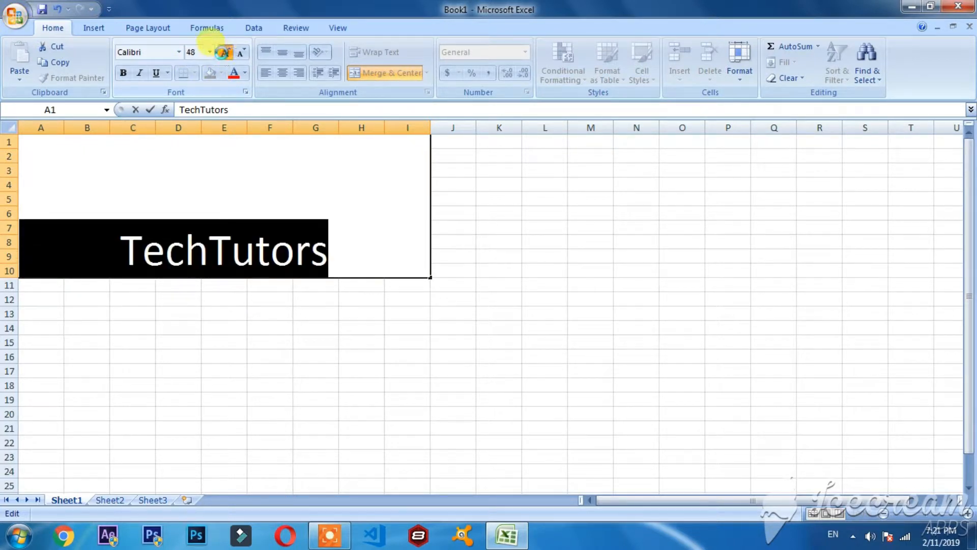
left_click(223, 53)
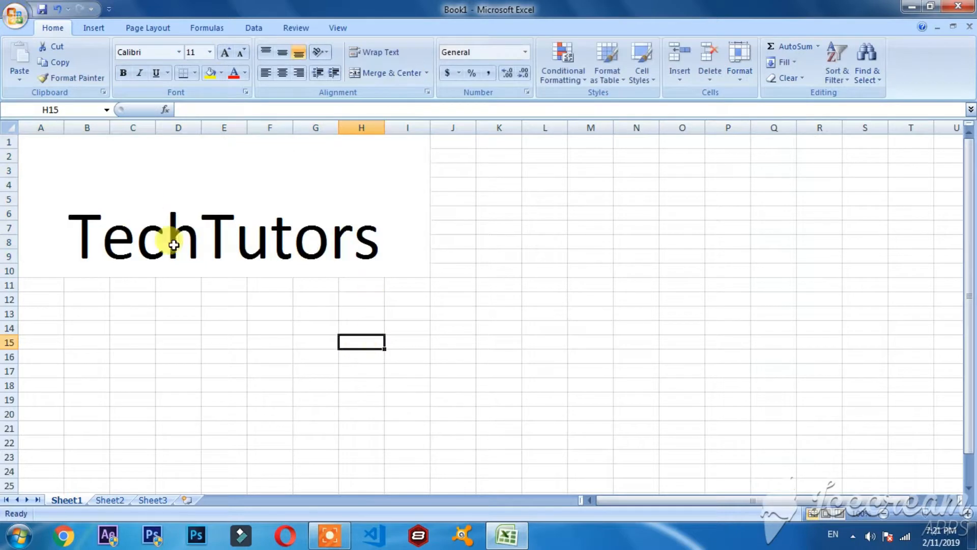
left_click(131, 235)
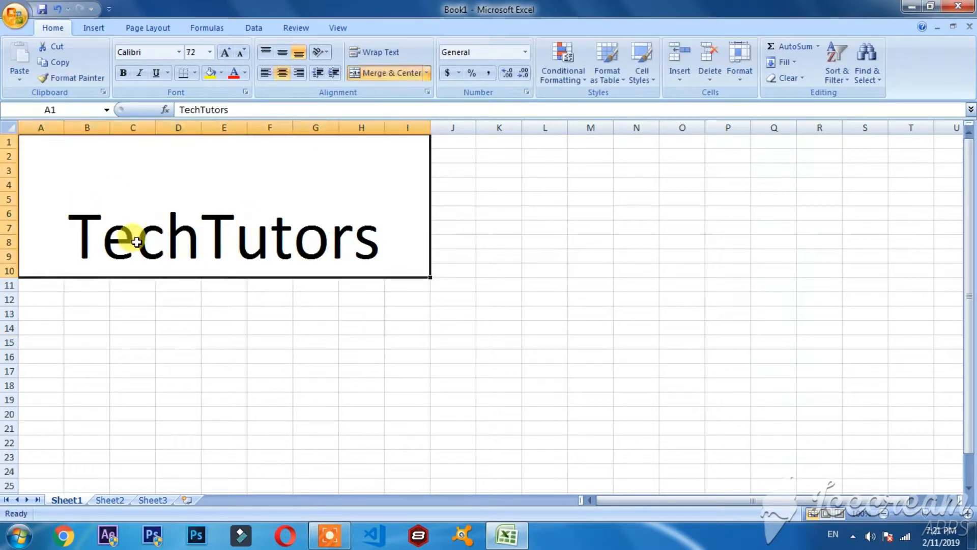
left_click(209, 52)
left_click(148, 164)
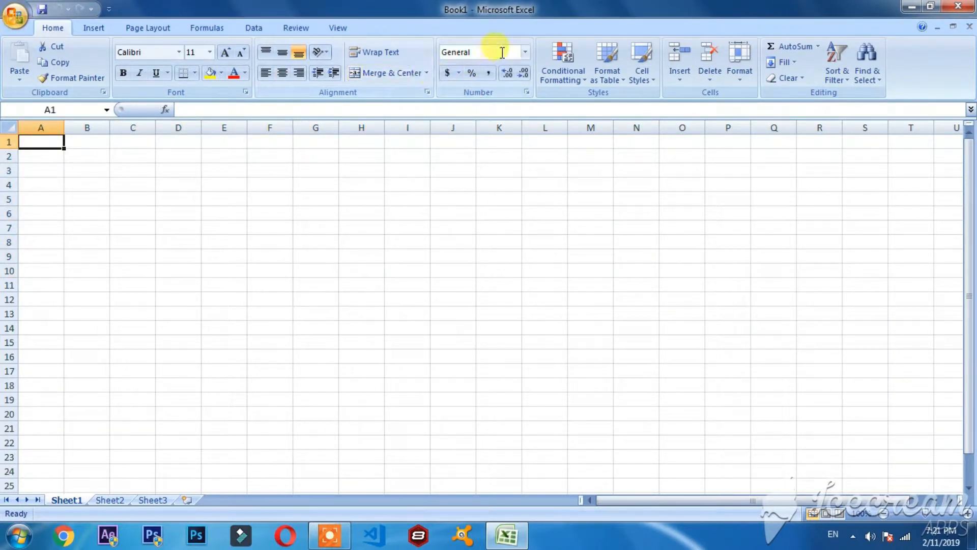
Look through the number formats available for the empty cell A1, from General to Text.
left_click(525, 54)
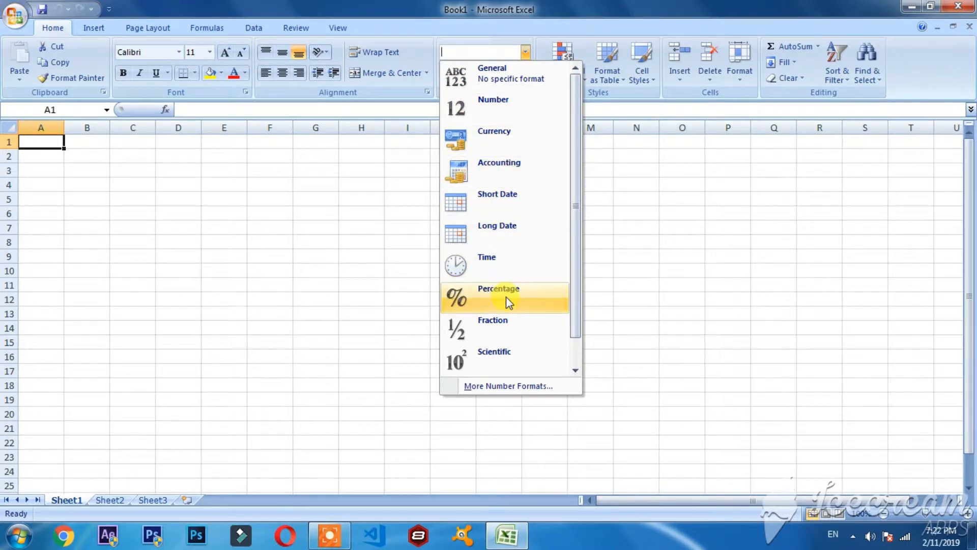
scroll(516, 356, "down", 1)
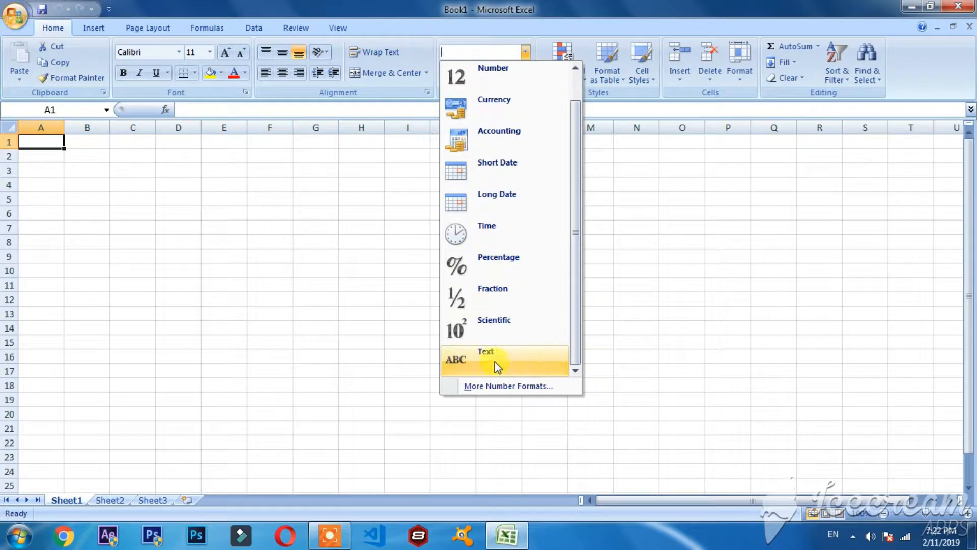
scroll(523, 273, "up", 1)
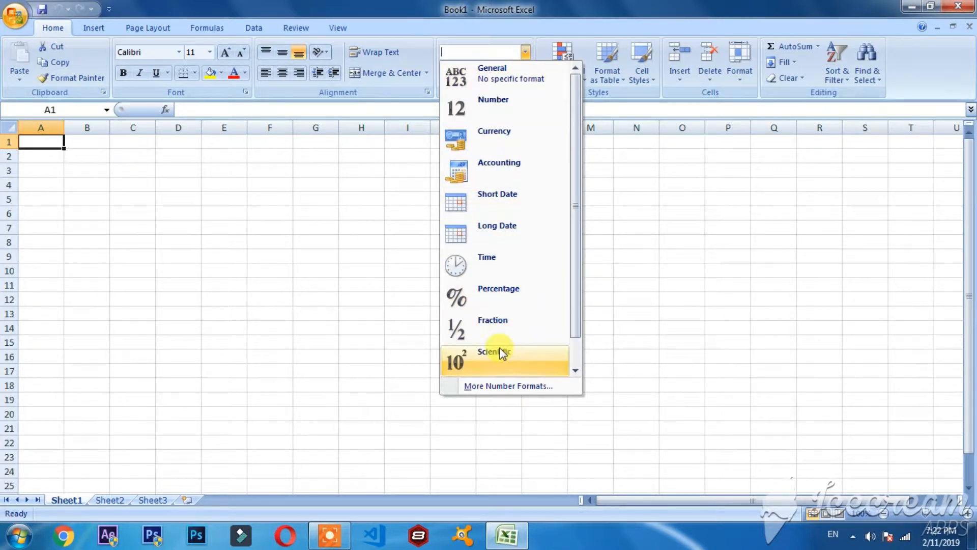
left_click_drag(578, 151, 573, 194)
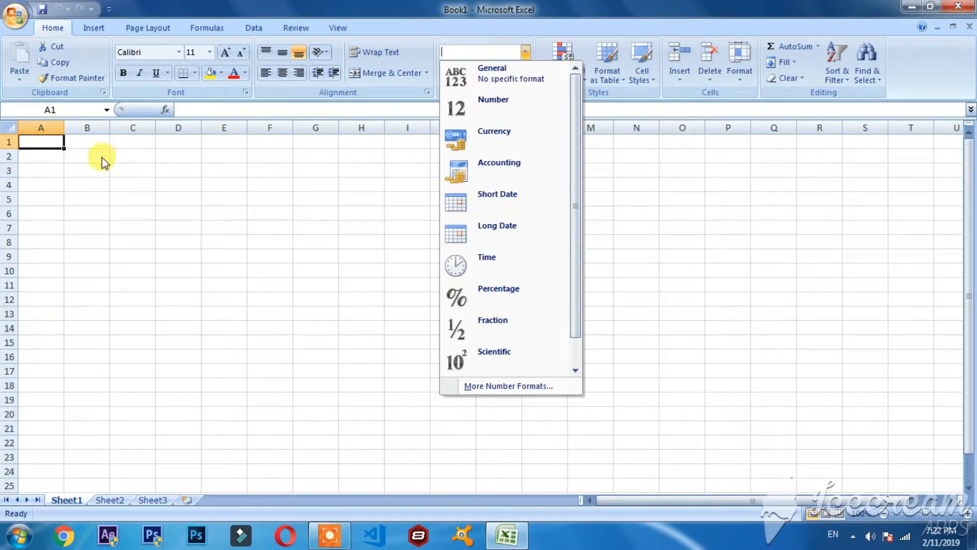
Enter the number 51 in cell A1.
left_click(50, 140)
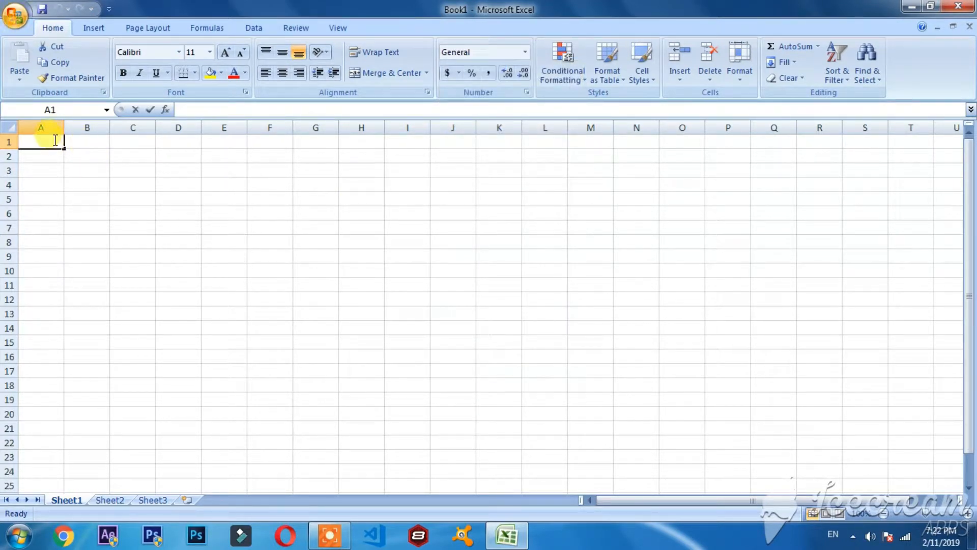
type("5")
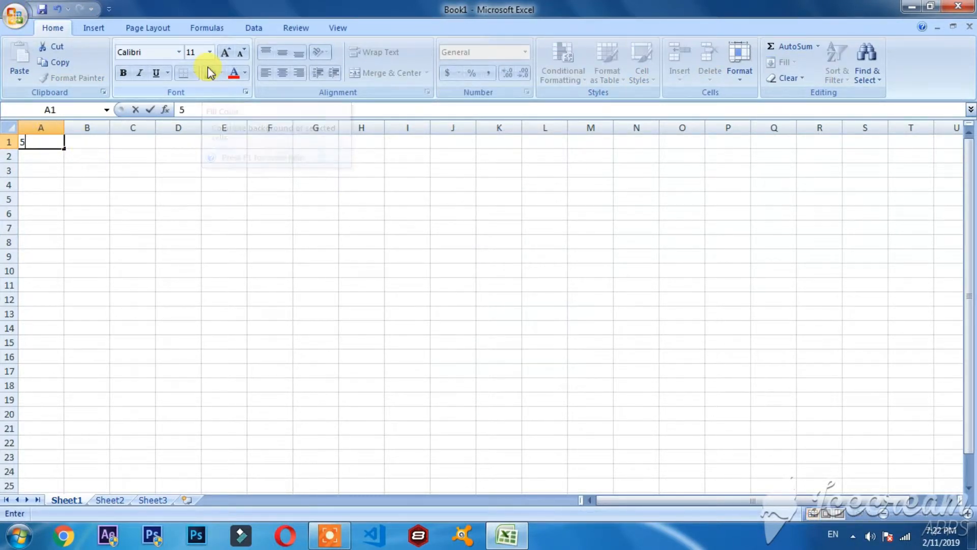
type("1")
left_click(96, 147)
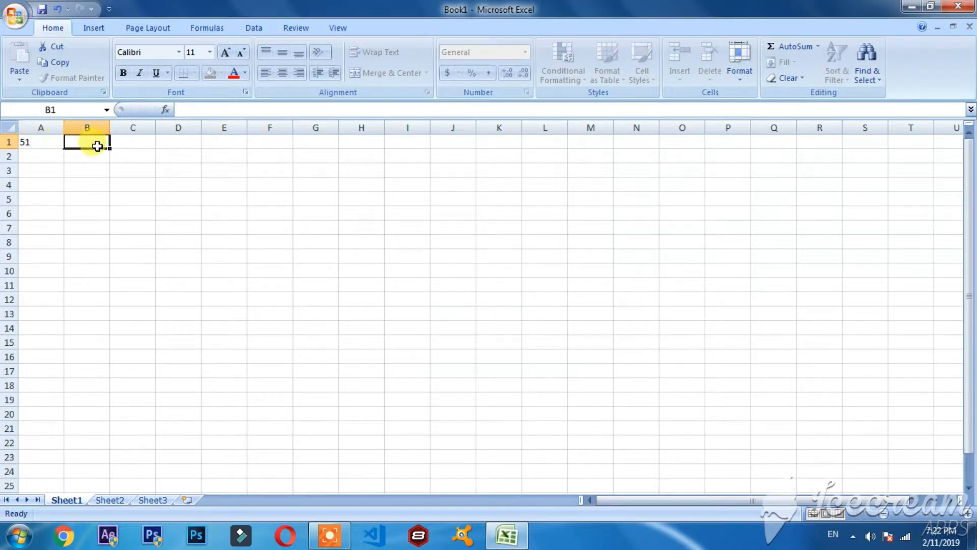
Format the number in cell A1 as Currency, and switch its format to Short Date.
left_click(40, 141)
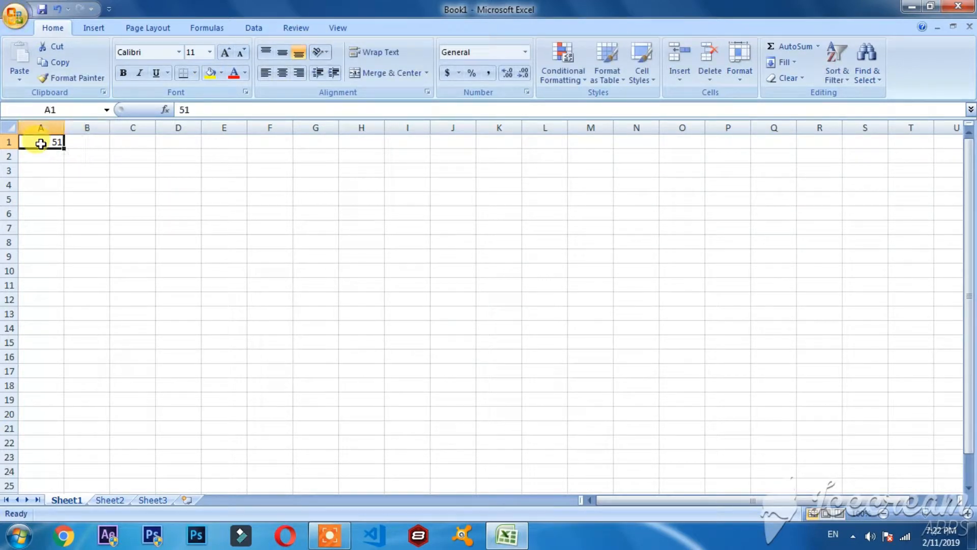
left_click(524, 53)
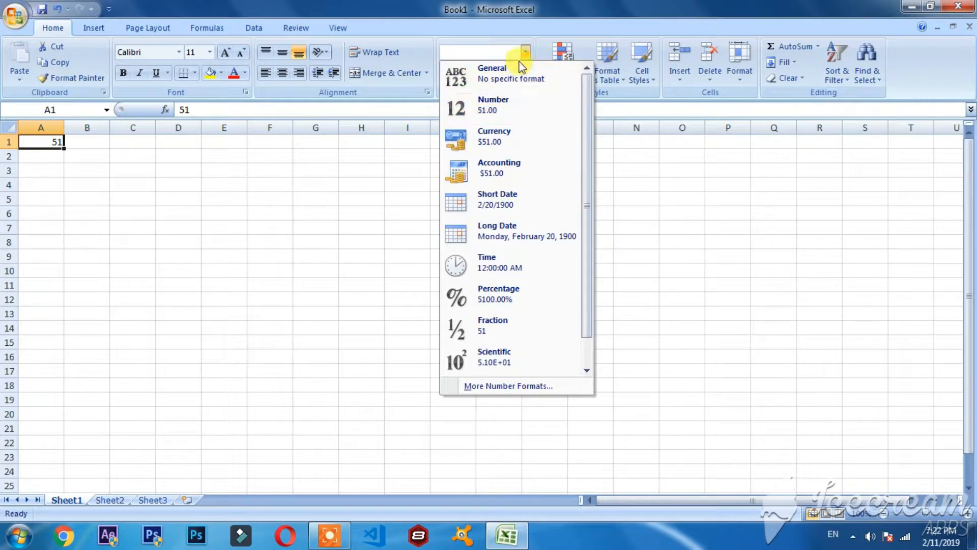
left_click(525, 53)
left_click(525, 53)
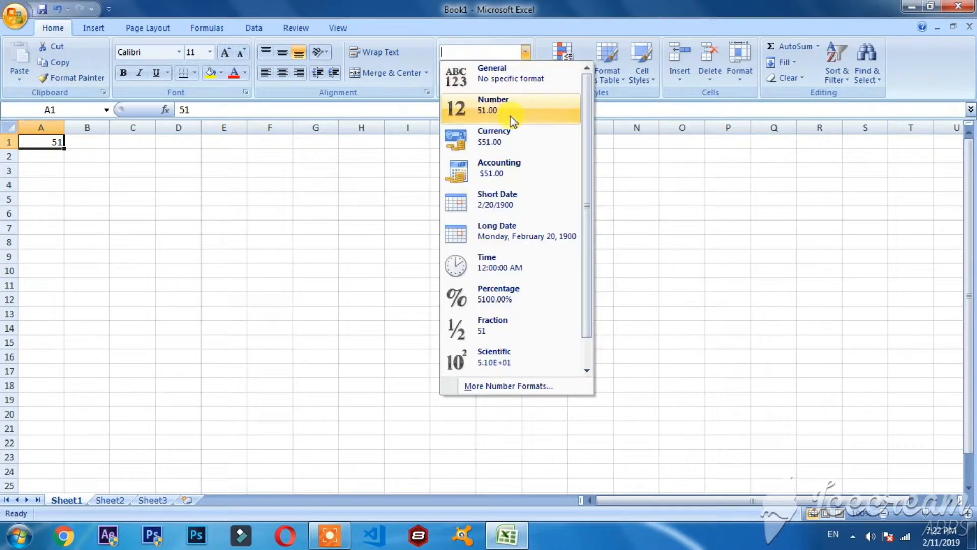
left_click(528, 51)
left_click(527, 53)
left_click(506, 145)
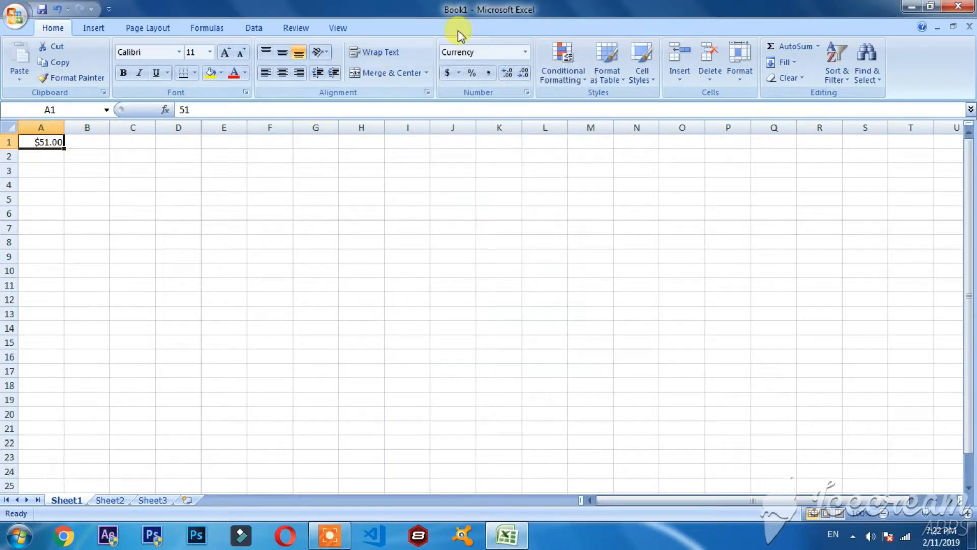
left_click(525, 52)
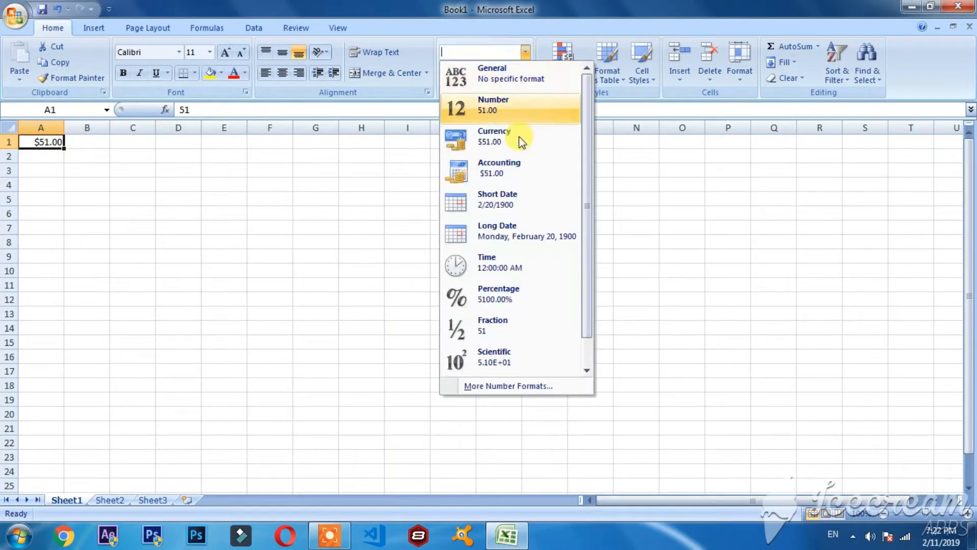
left_click(504, 196)
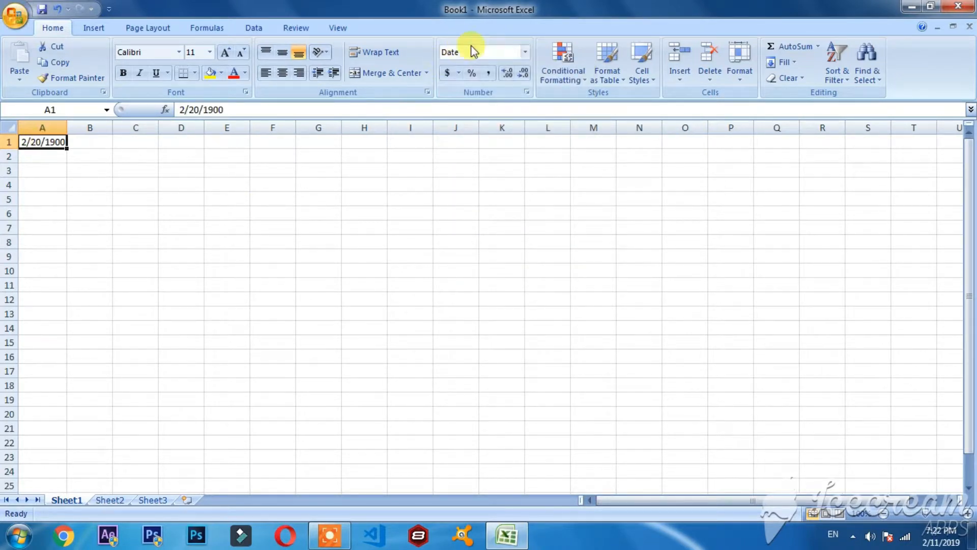
Change the number format of cell A1 to Long Date.
left_click(525, 52)
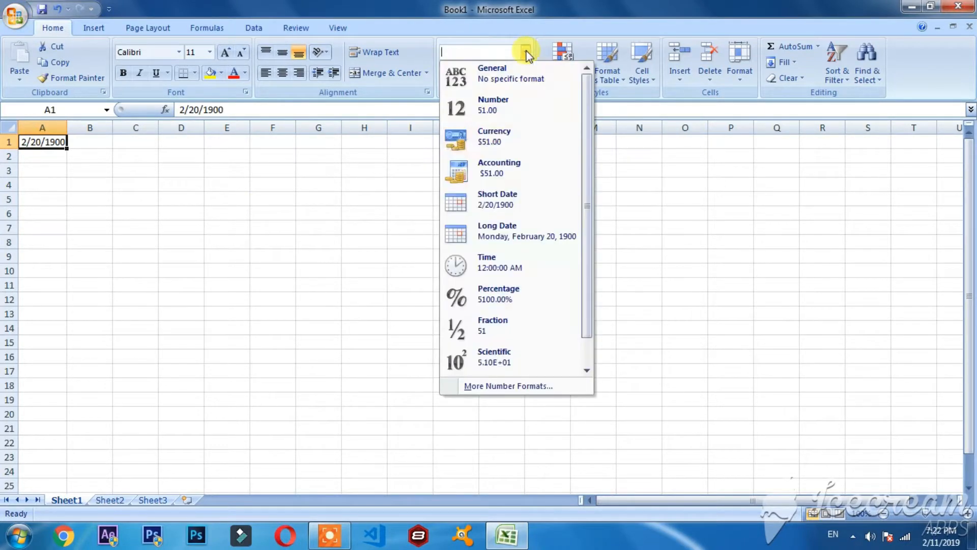
left_click(511, 222)
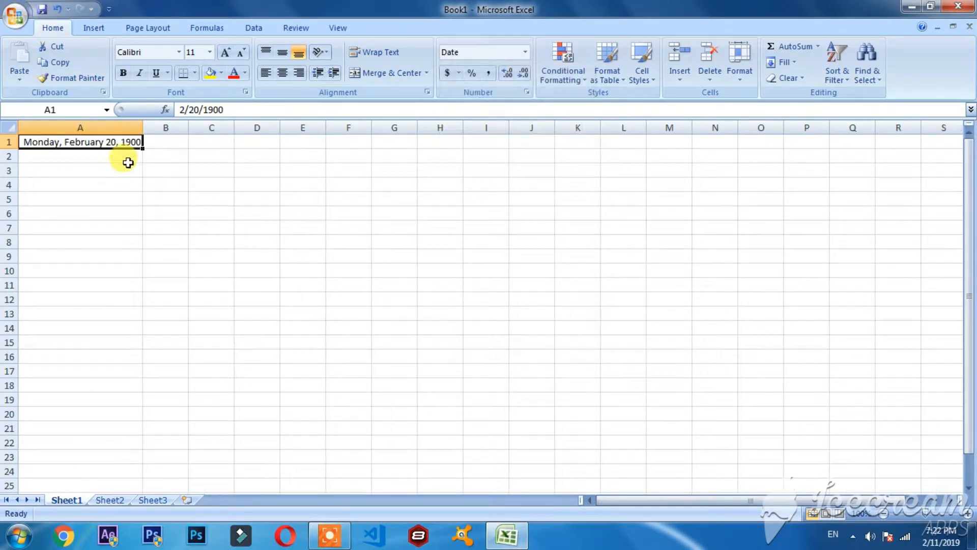
left_click(525, 52)
left_click(519, 239)
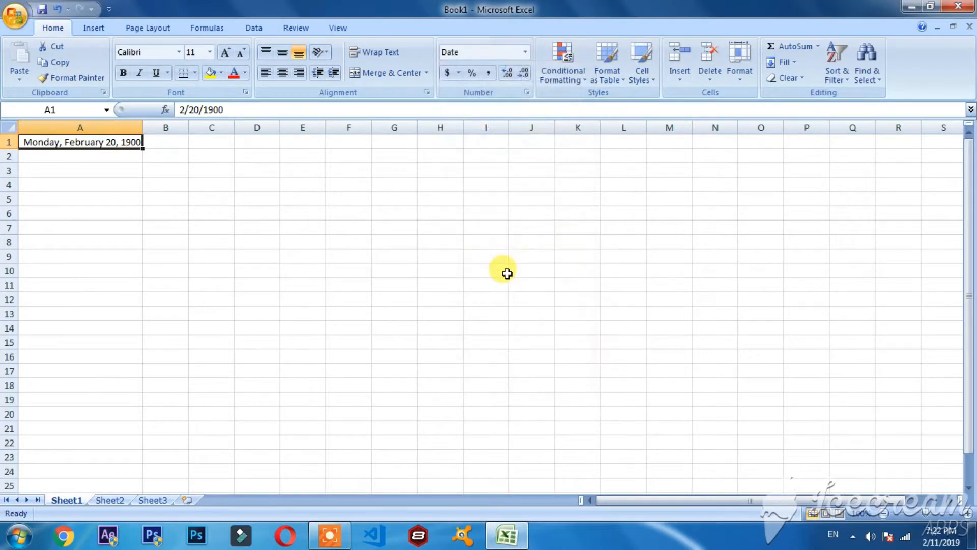
Switch the number format of cell A1 to Time, followed by Percentage.
left_click(525, 52)
left_click(501, 267)
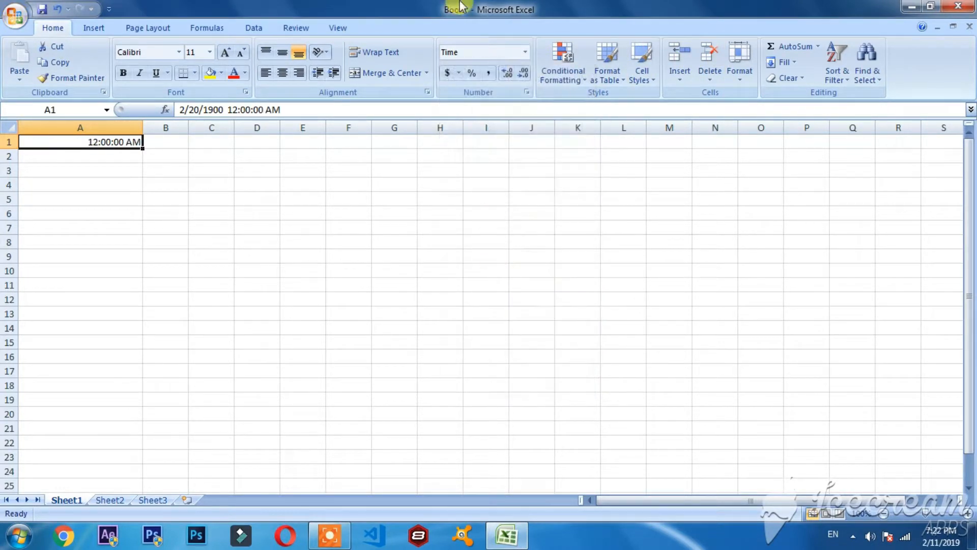
left_click(524, 53)
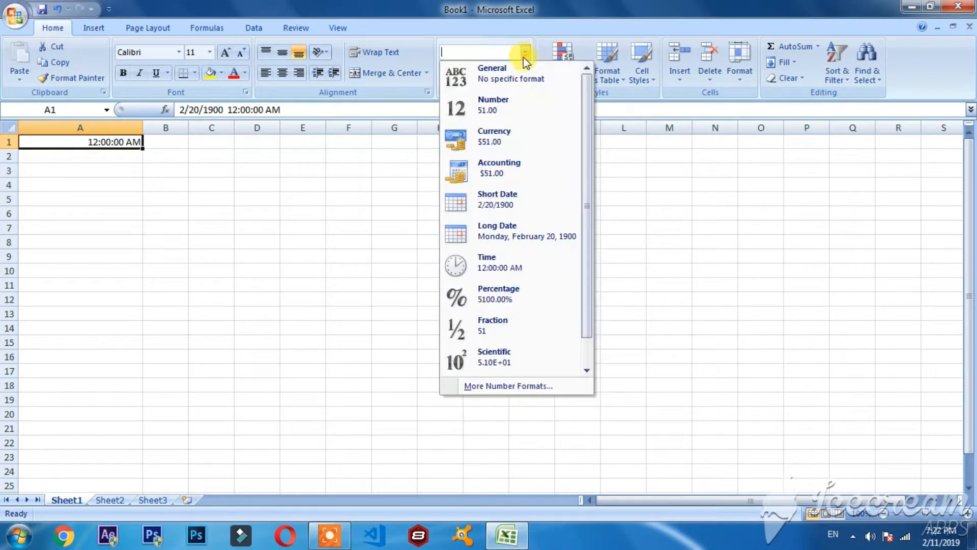
left_click(522, 300)
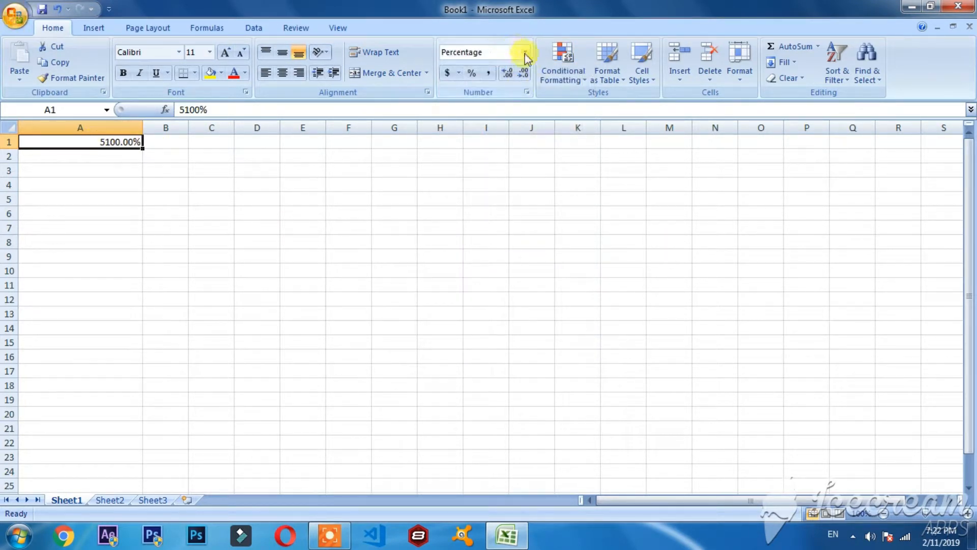
Delete the value in cell A1 and set the cell's number format back to General.
double_click(109, 143)
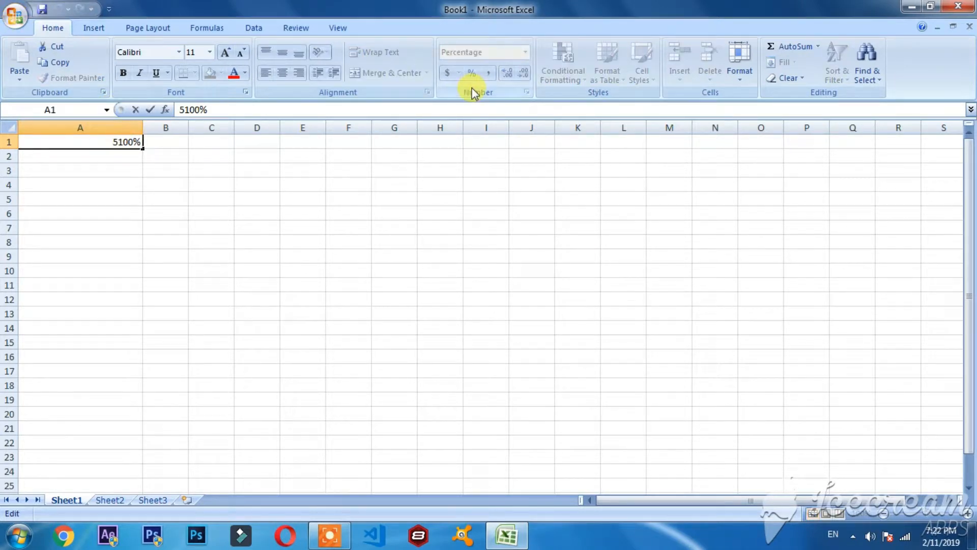
key("Delete")
key("Delete")
key("Delete")
key("Delete")
key("Delete")
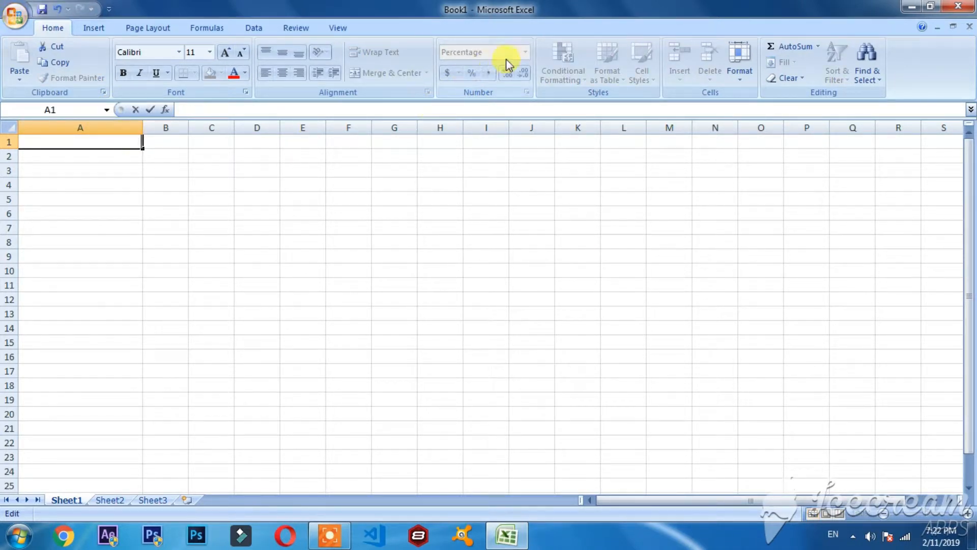
left_click(66, 185)
left_click(101, 143)
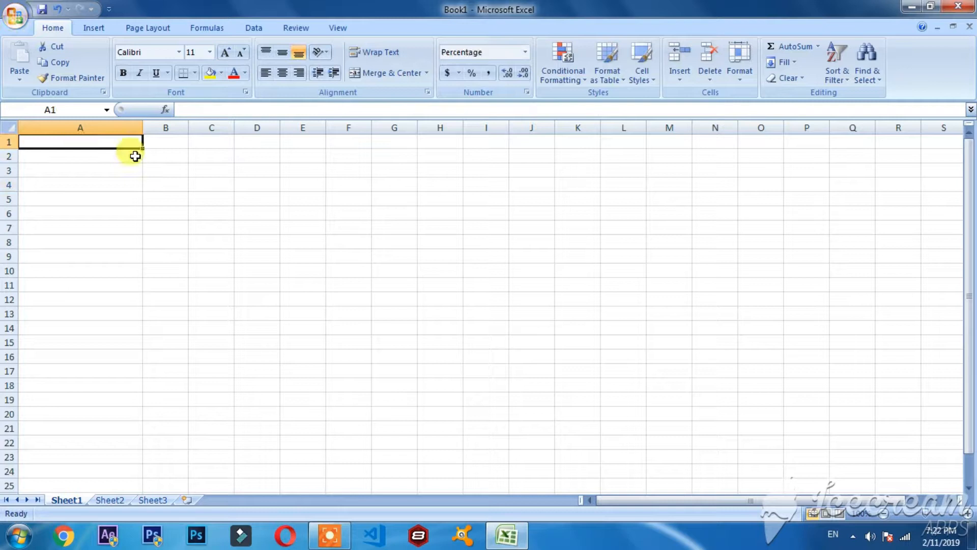
left_click(525, 53)
left_click(515, 83)
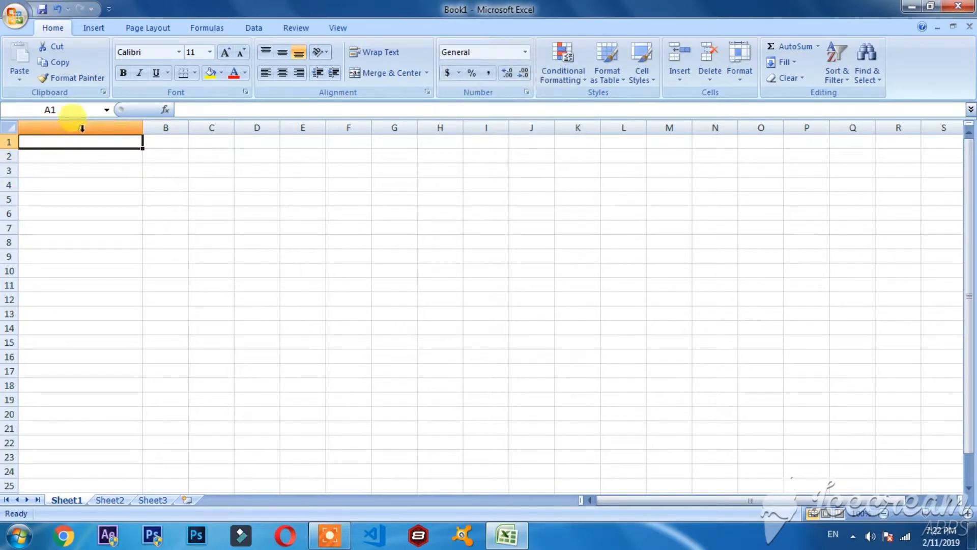
Try a Between highlight rule on cells A1:B1 for values from 8 to 9 with Light Red Fill with Dark Red Text.
left_click(578, 78)
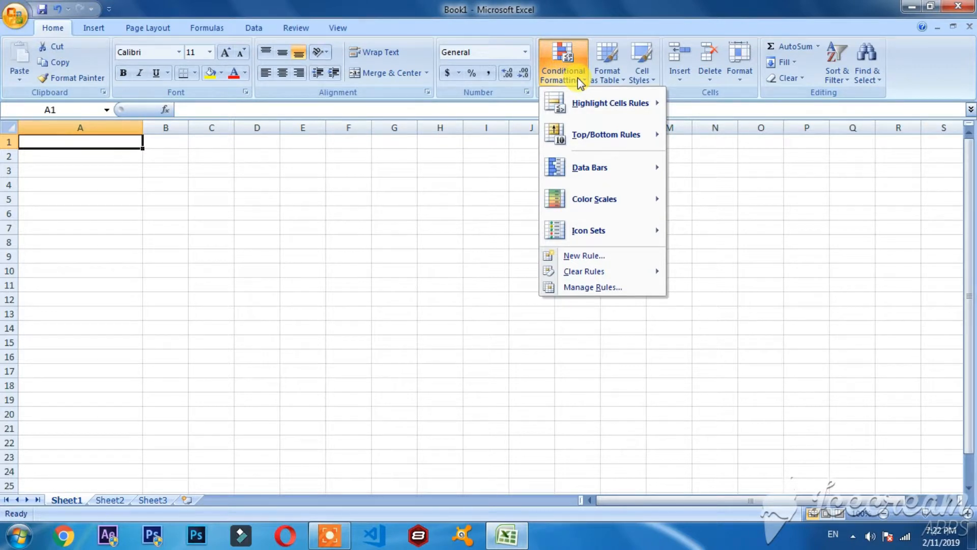
mouse_move(585, 100)
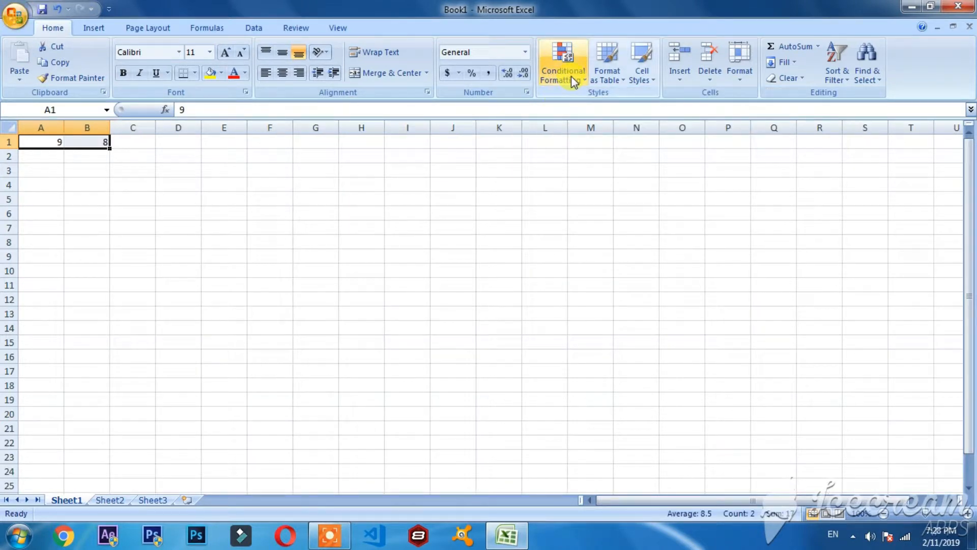
left_click(571, 75)
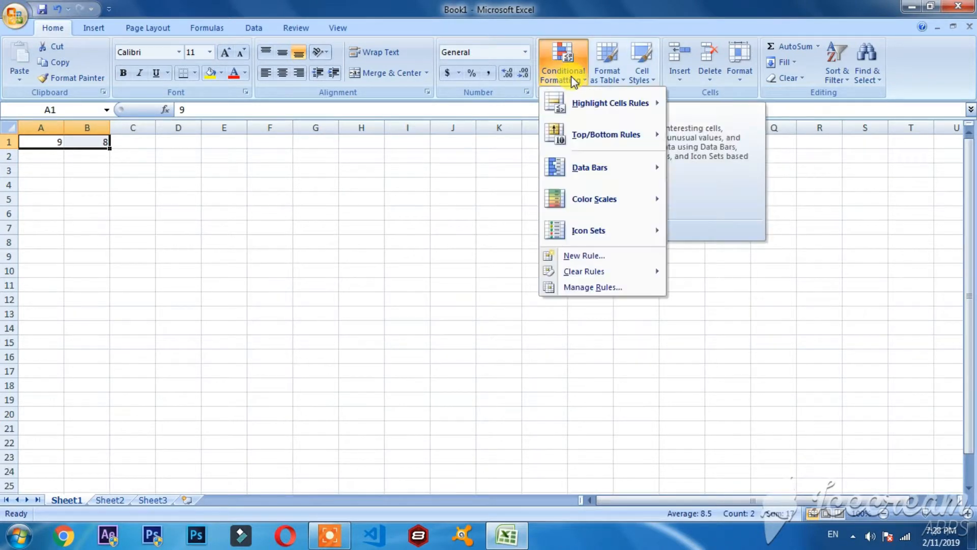
mouse_move(597, 116)
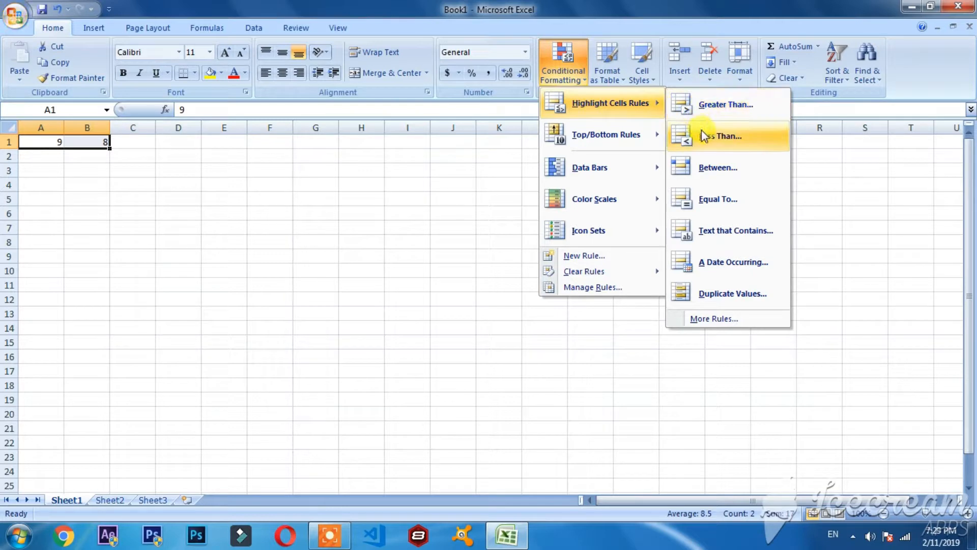
left_click(711, 169)
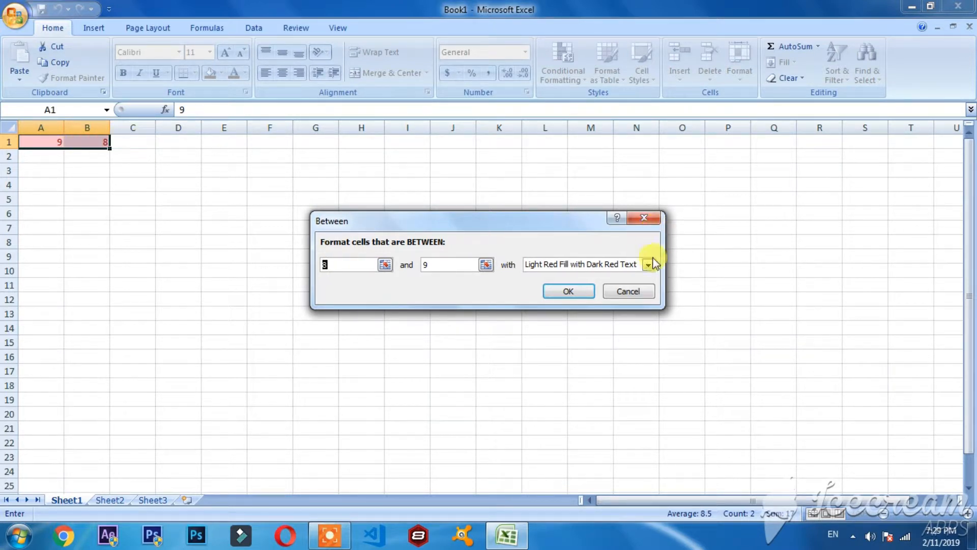
left_click(629, 292)
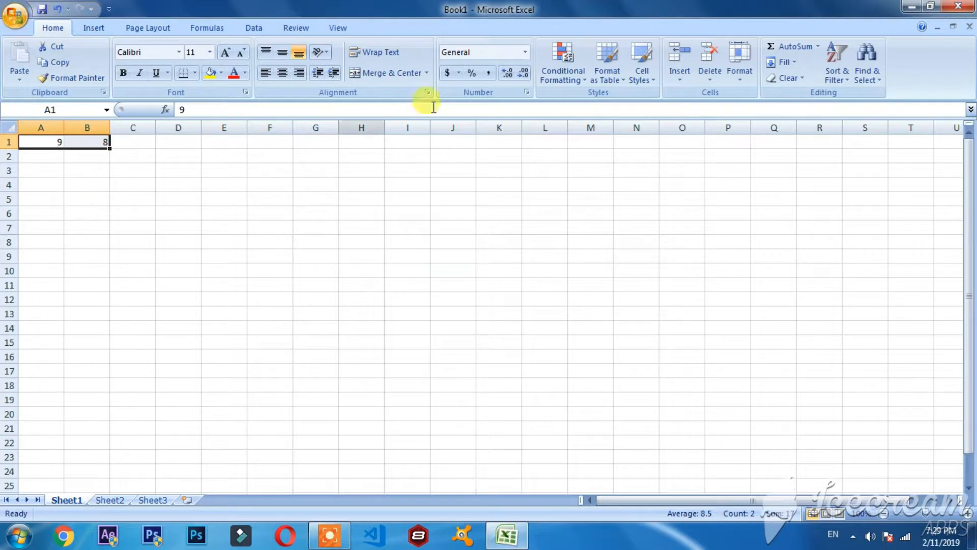
Apply green data bar conditional formatting to cells A1:B1.
left_click(558, 71)
mouse_move(598, 105)
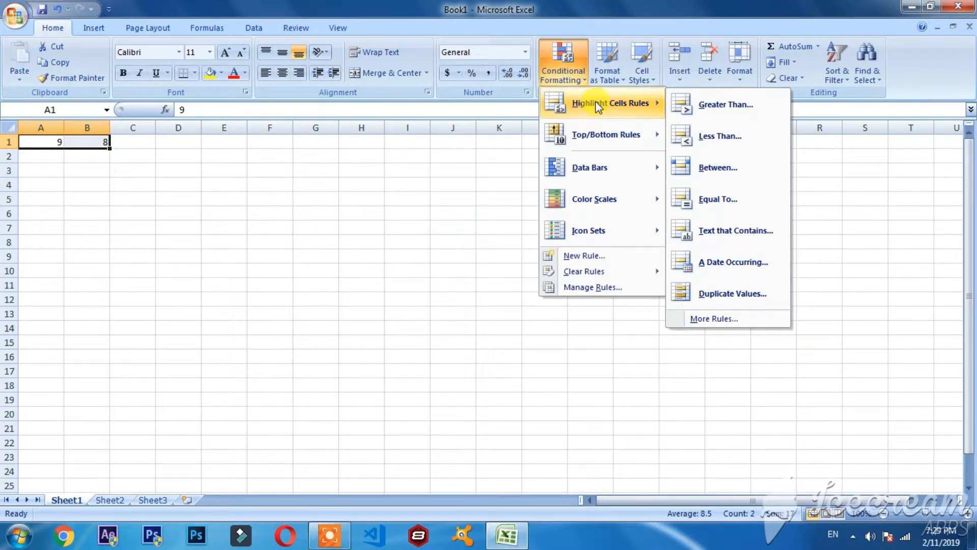
mouse_move(603, 140)
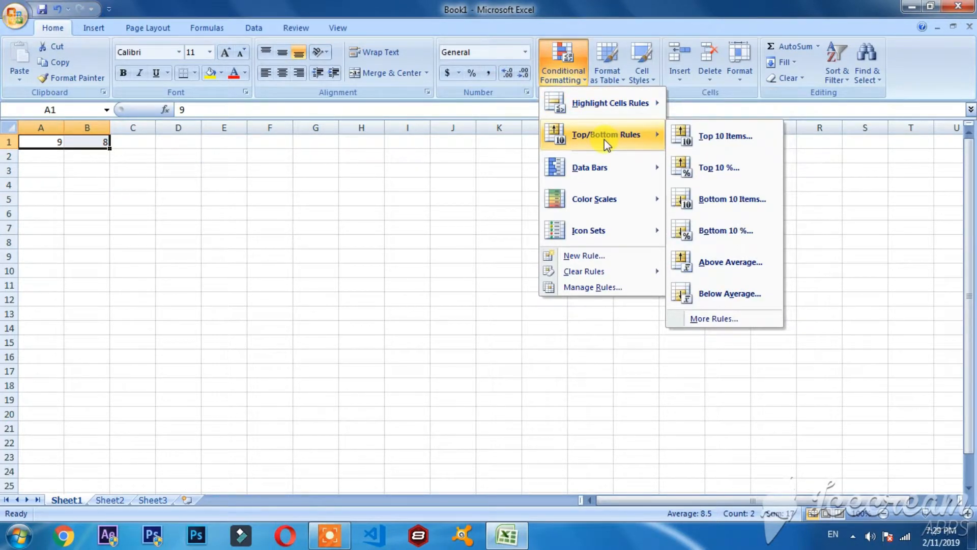
mouse_move(603, 171)
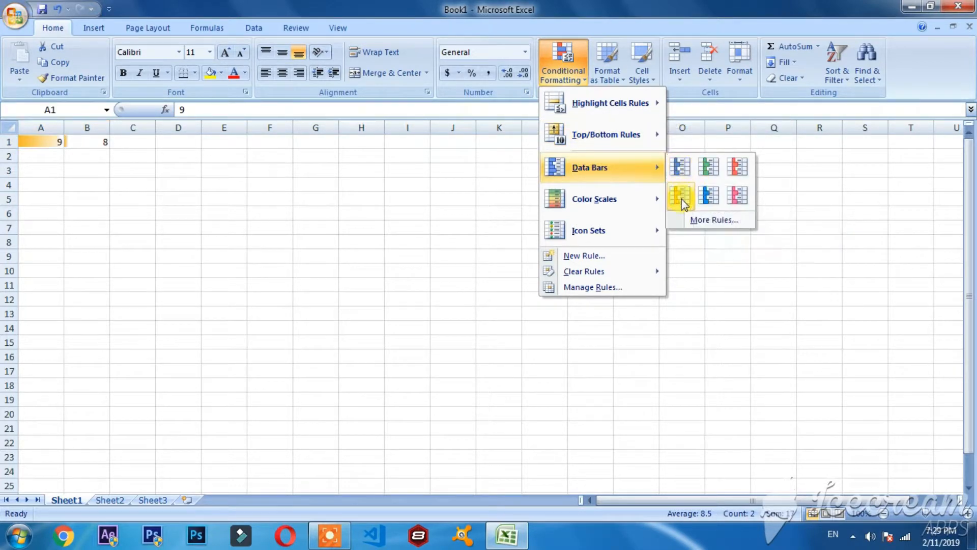
left_click(725, 167)
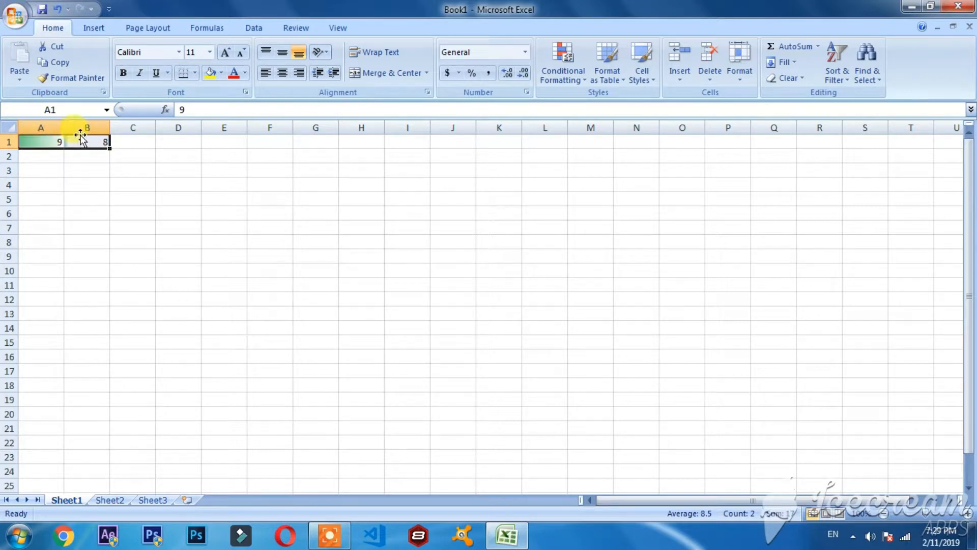
Add the icon set of three colored arrows to cells A1:B1 as conditional formatting.
left_click_drag(87, 142, 39, 143)
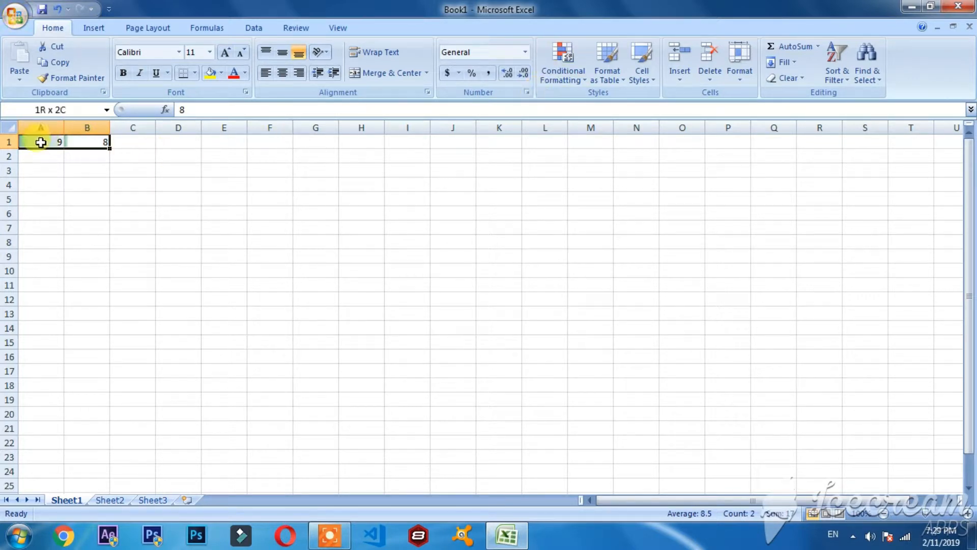
left_click(554, 51)
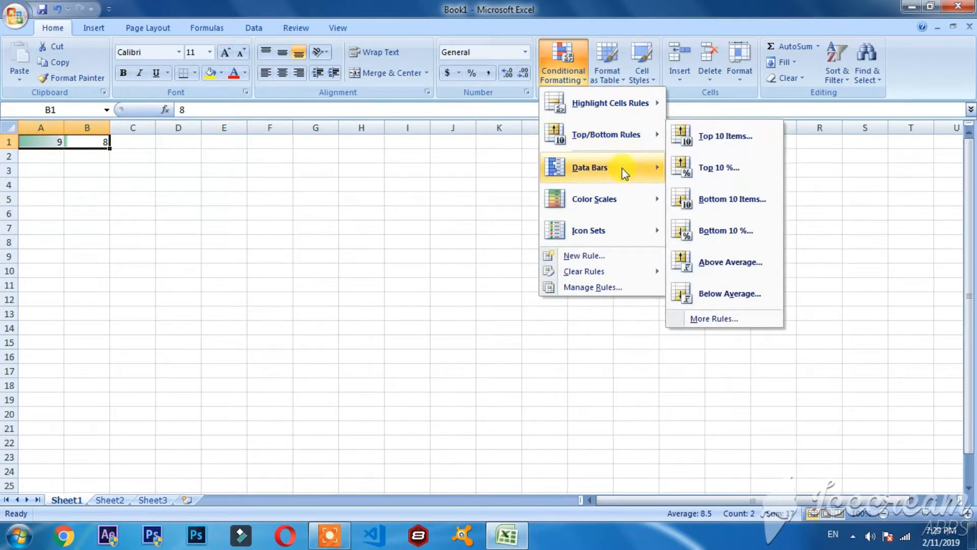
mouse_move(622, 234)
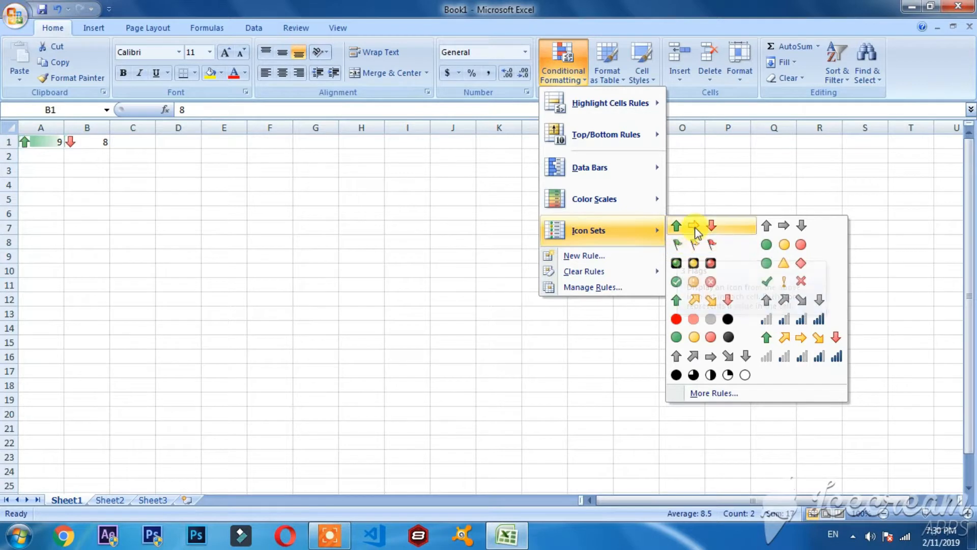
left_click(685, 226)
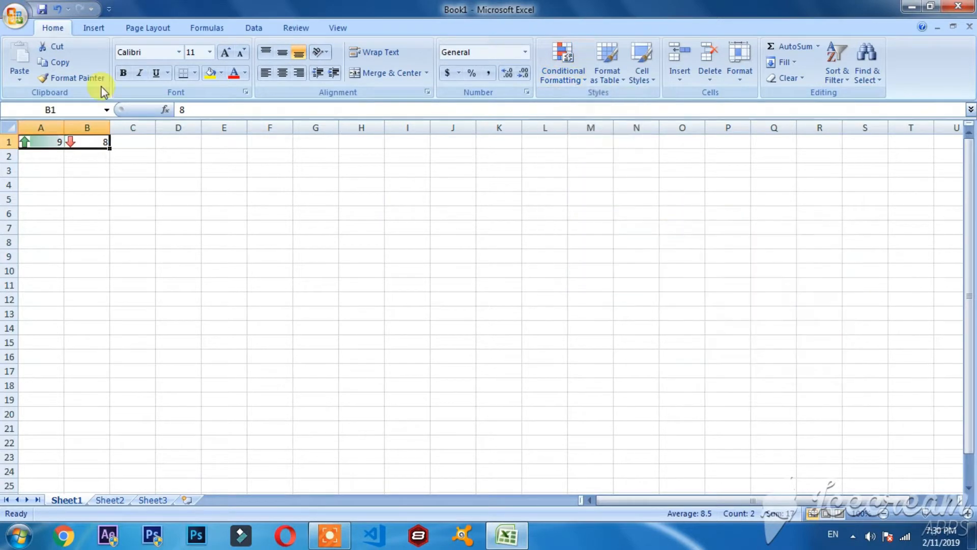
left_click_drag(37, 152, 40, 167)
left_click(35, 143)
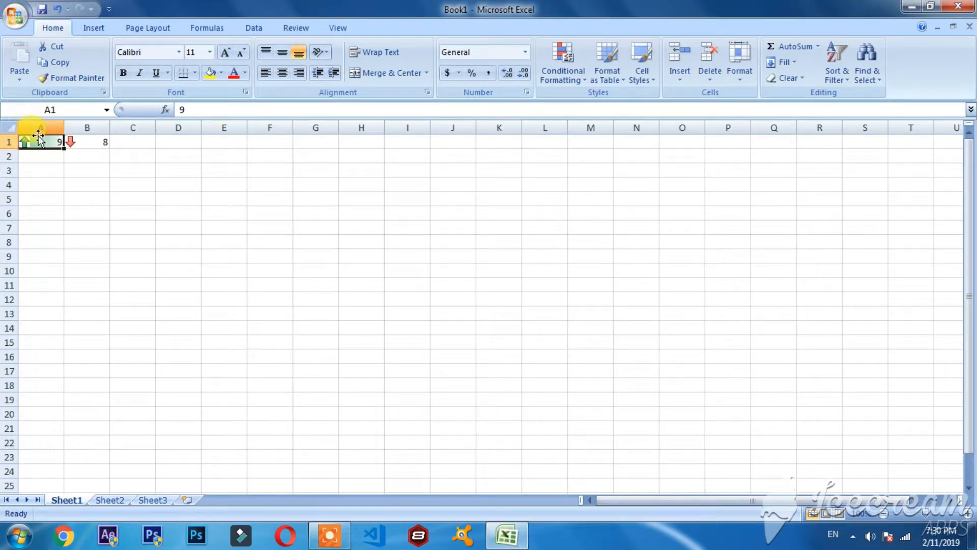
left_click(77, 141)
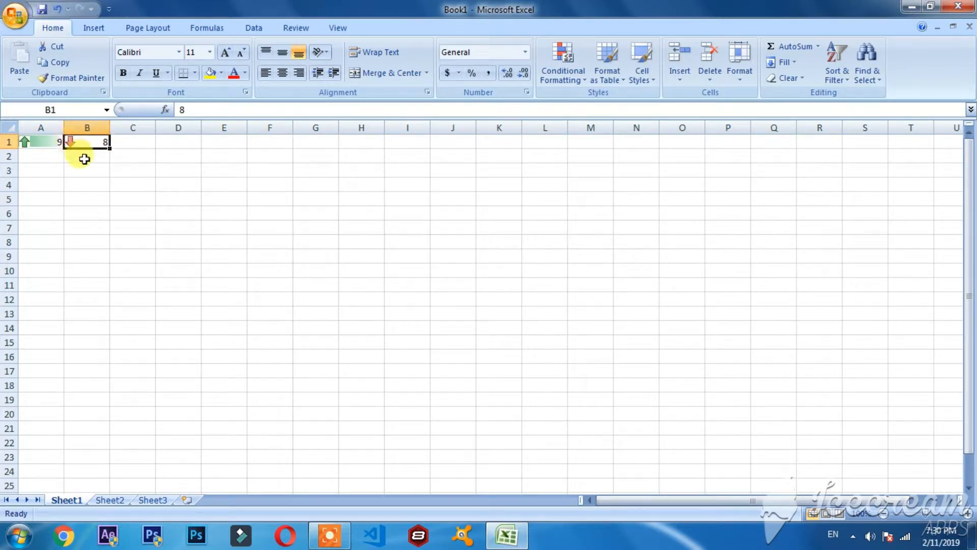
left_click(81, 155)
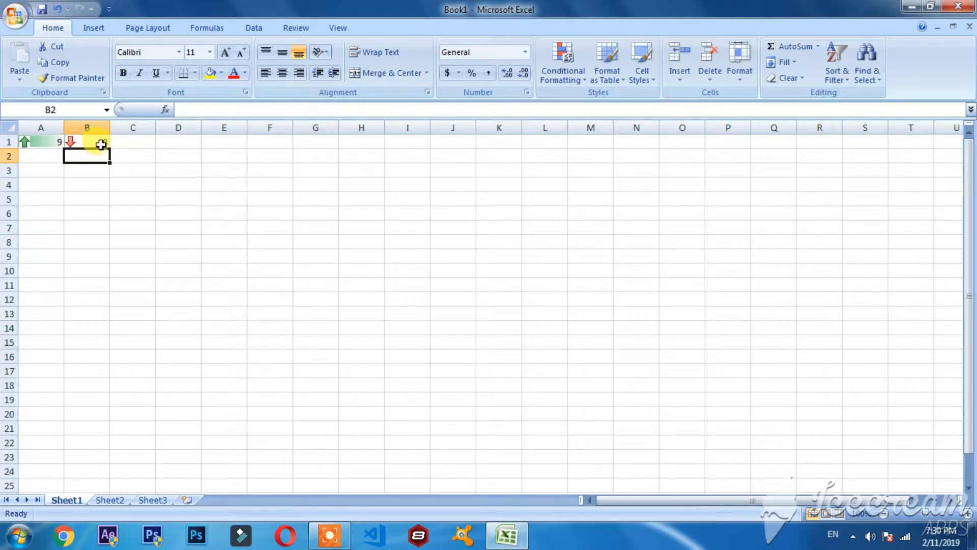
left_click_drag(99, 144, 41, 141)
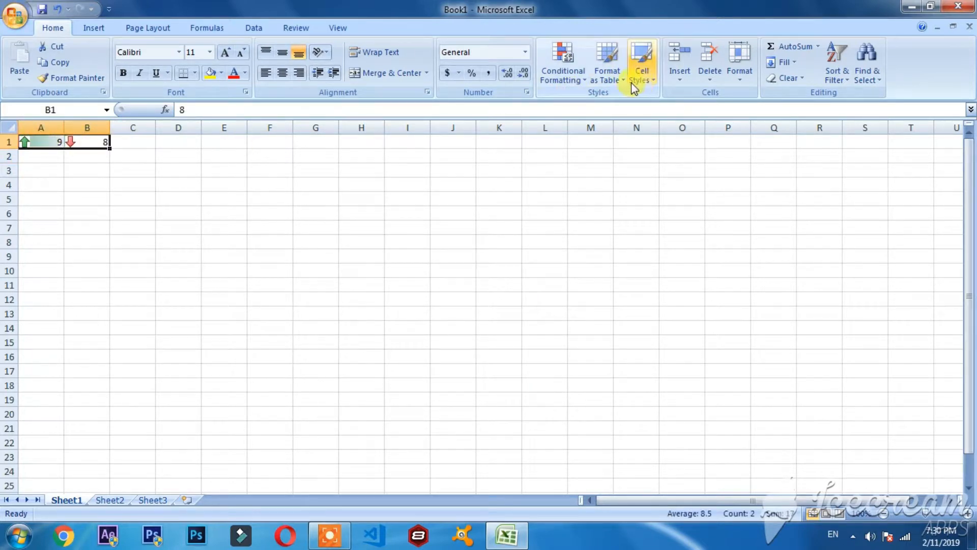
left_click(607, 76)
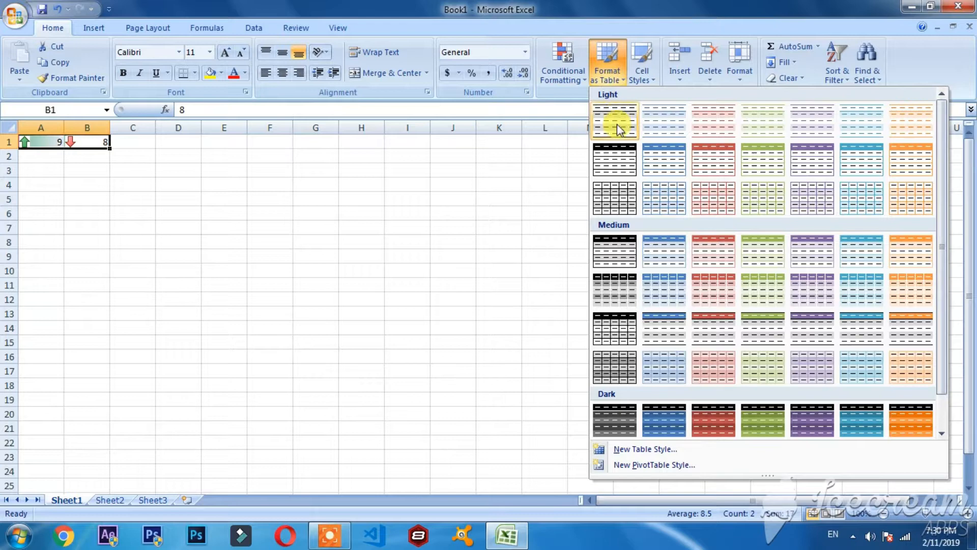
left_click(432, 164)
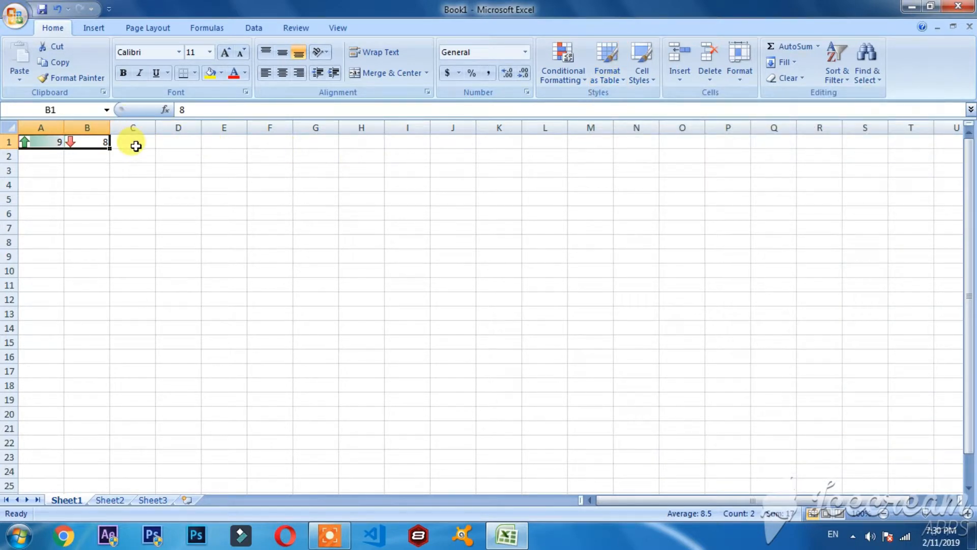
Format the range C1:P15 as a table without existing headers, using the red Light style with a solid header row.
left_click_drag(136, 147, 716, 335)
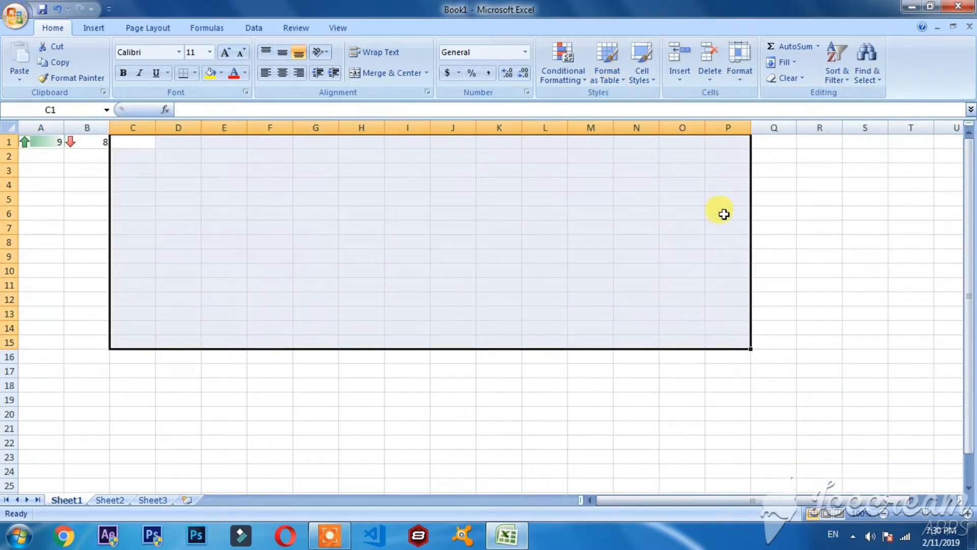
left_click(603, 81)
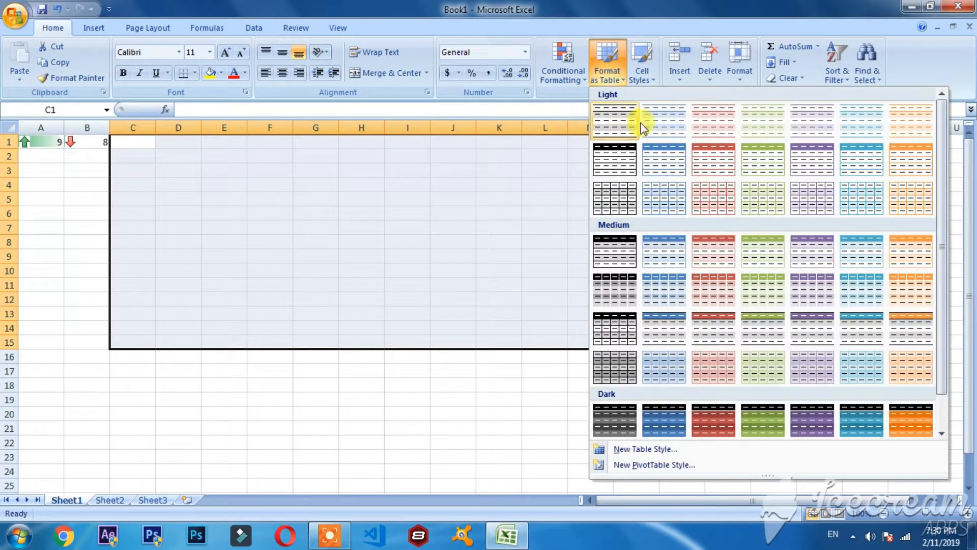
left_click(692, 154)
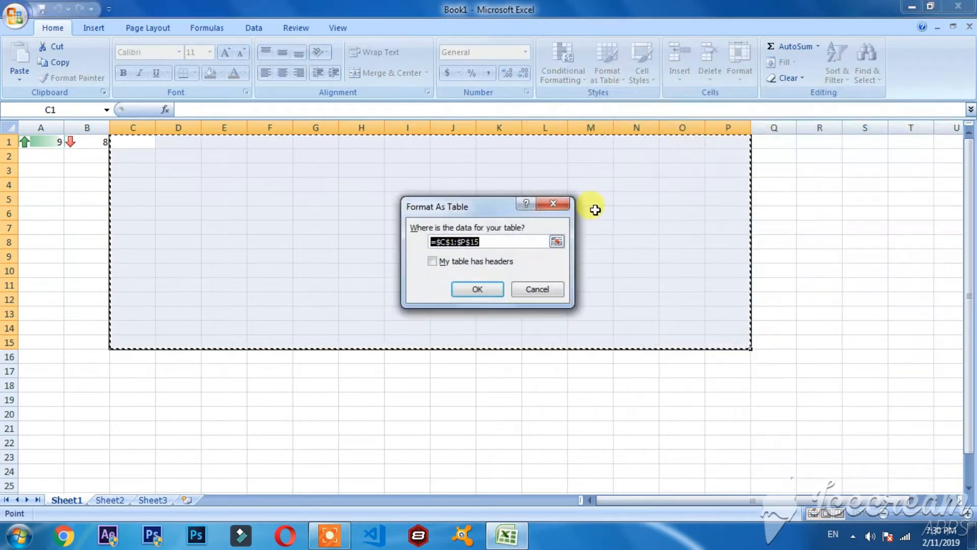
left_click(473, 288)
left_click(245, 412)
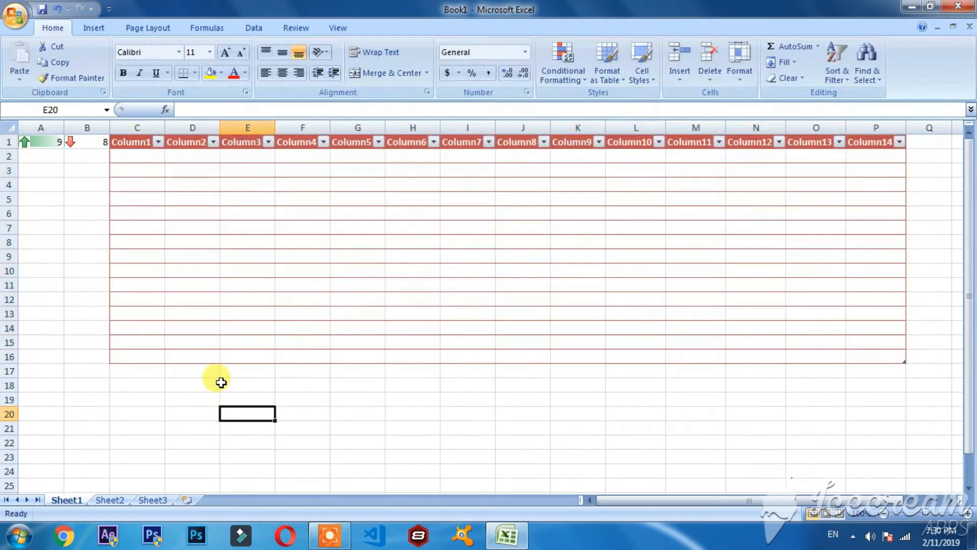
left_click(158, 141)
left_click(196, 153)
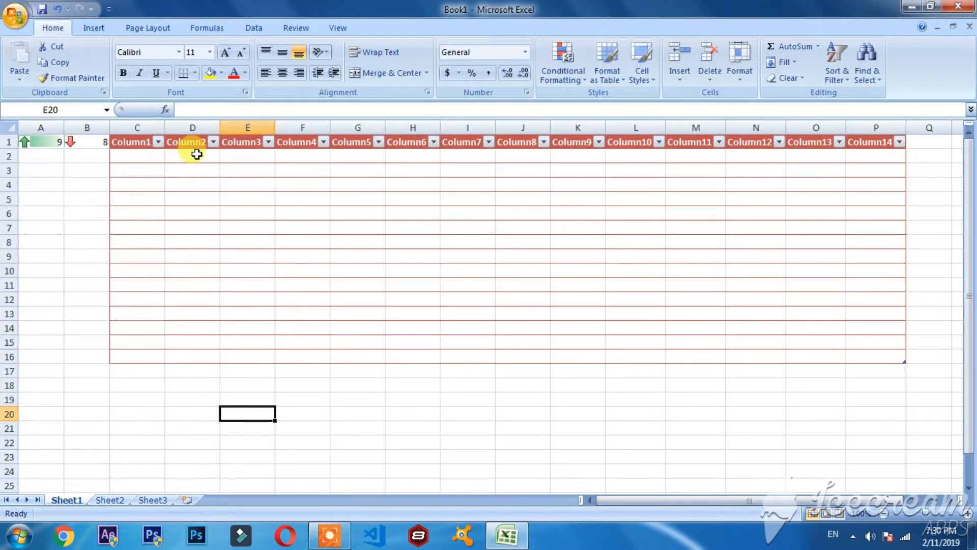
Enter 15, 20, 25 and 300 in cells C2 to F2 of the table's first data row.
left_click(149, 154)
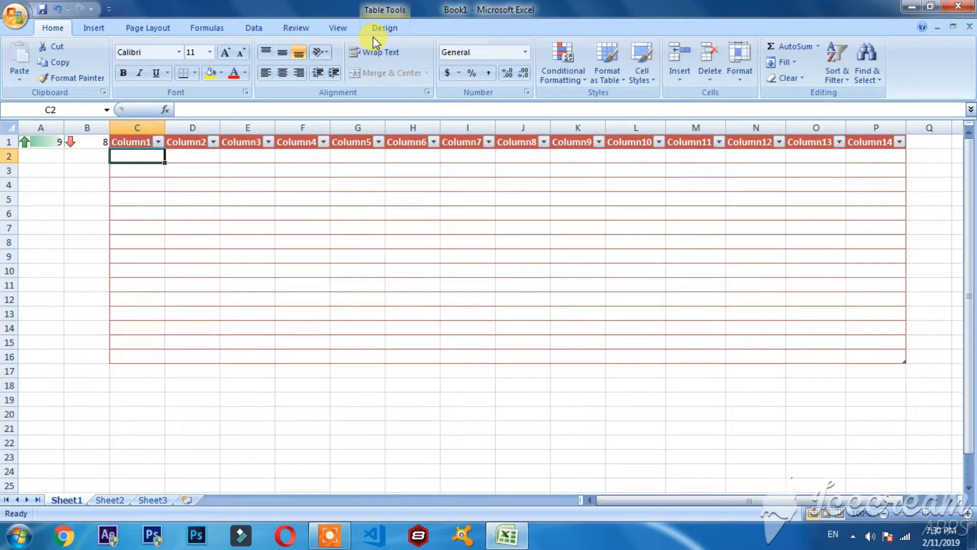
type("15")
key("Tab")
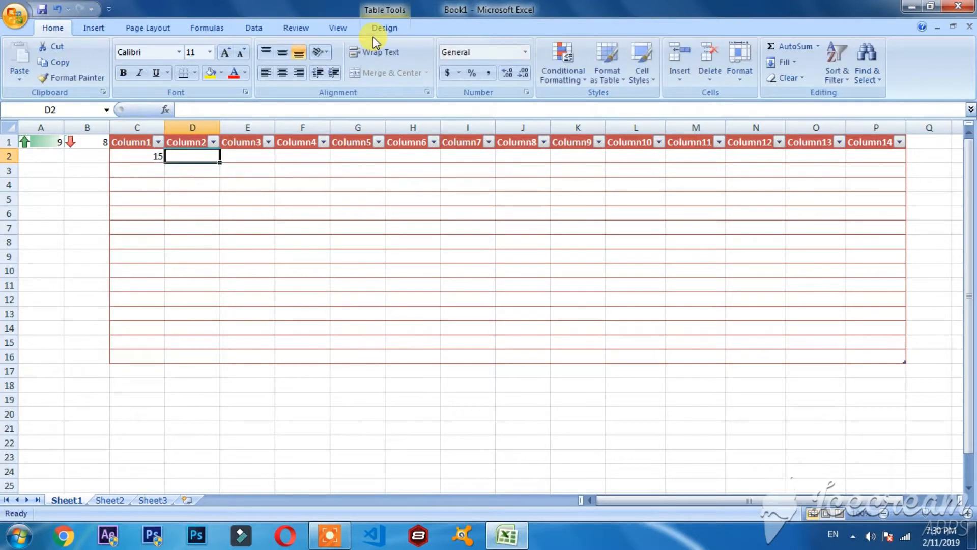
type("20")
key("Tab")
type("25")
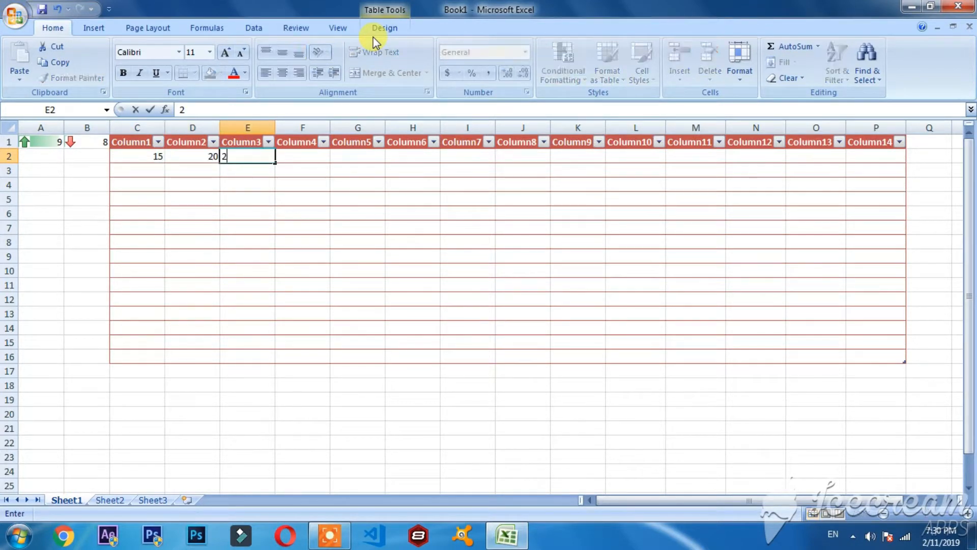
key("Tab")
type("3")
key("Tab")
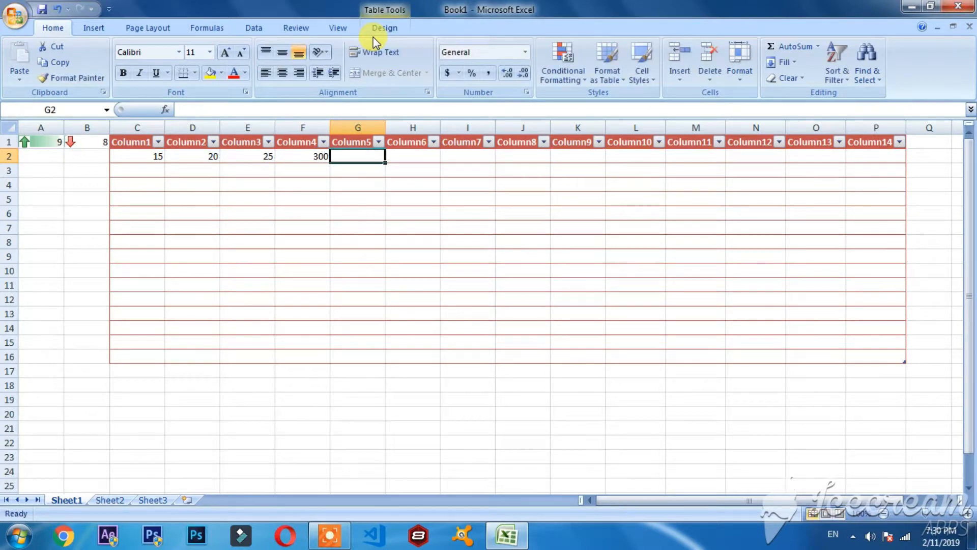
Replace the value in F2 with 30, and enter 35 in G2 and 40 in H2.
key("Left")
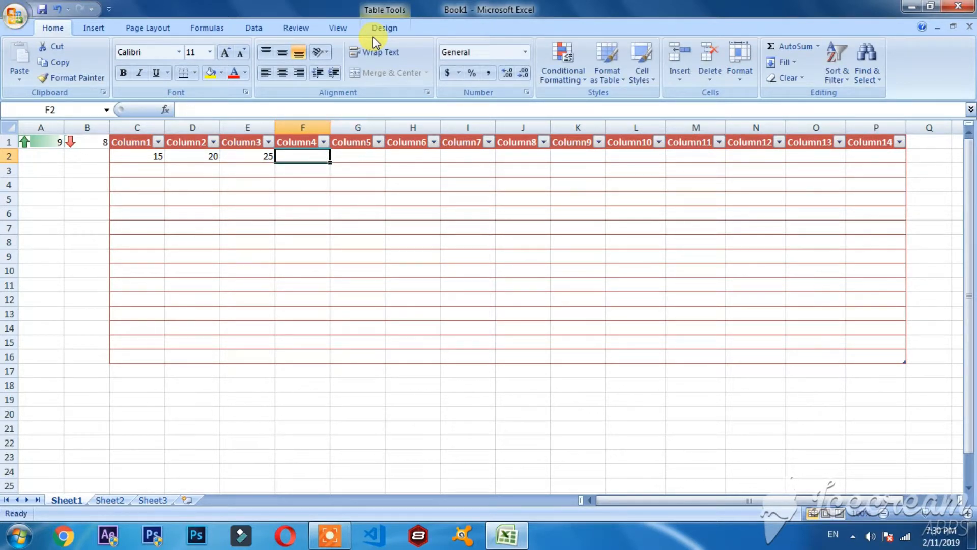
type("30")
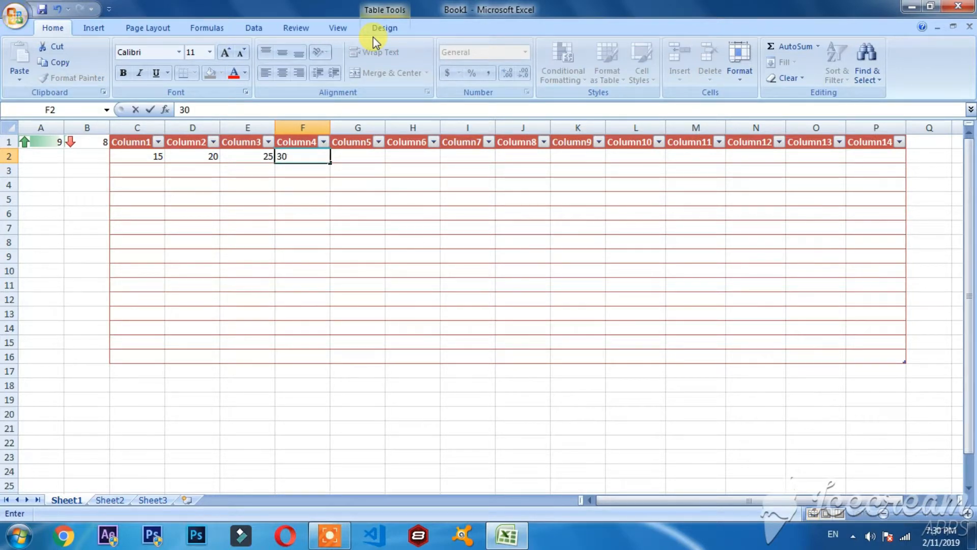
key("Tab")
type("35")
key("Tab")
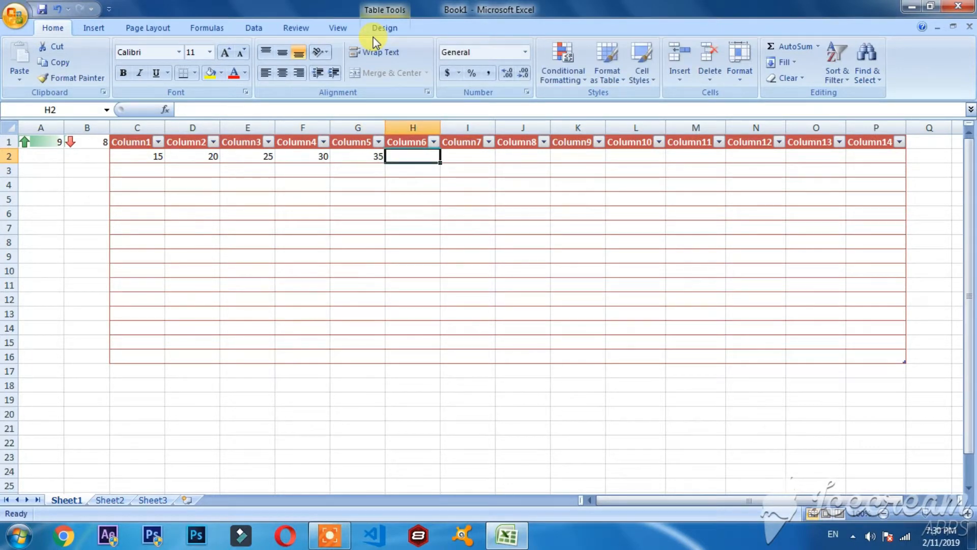
type("40")
left_click(94, 255)
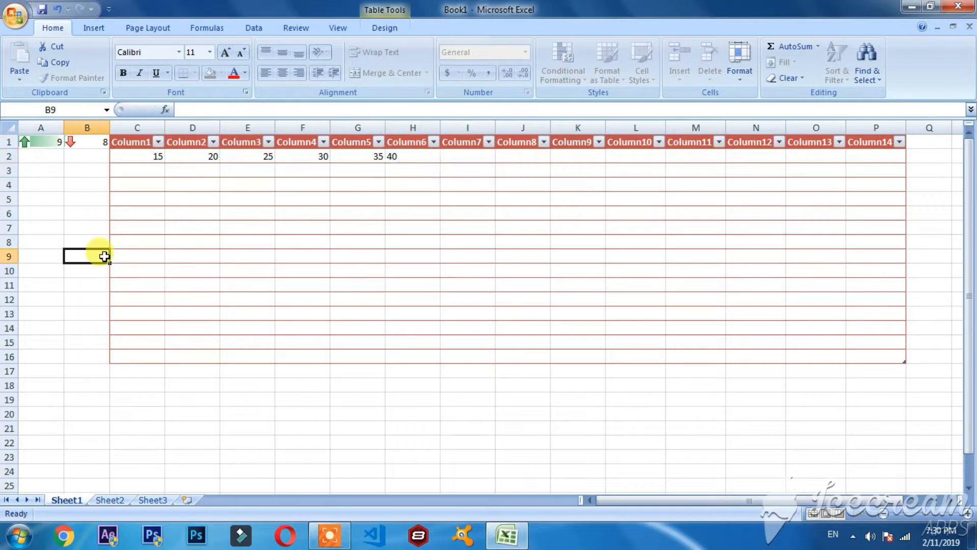
Clear the table area from column A to column P, including the header row and the values in A1:B1.
left_click(151, 171)
left_click_drag(151, 171, 881, 345)
left_click(321, 473)
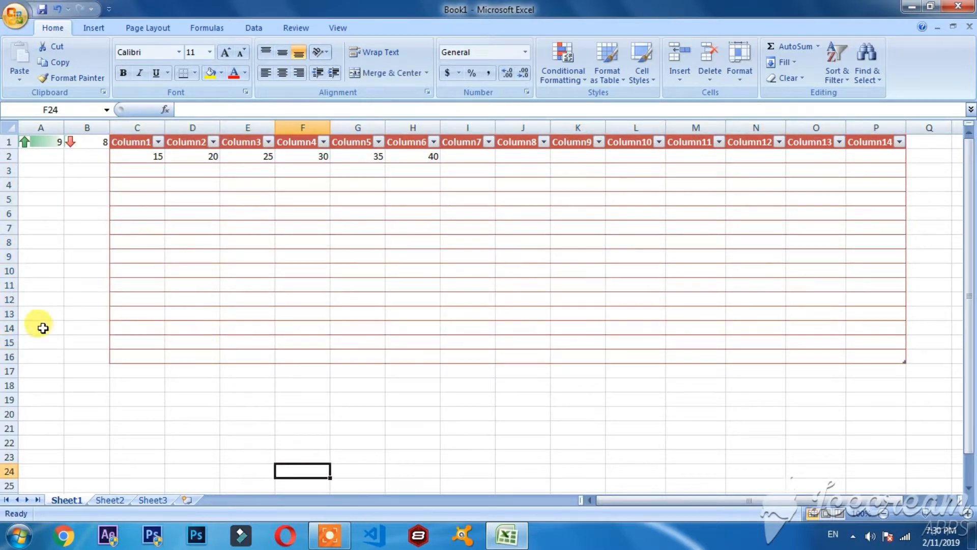
left_click_drag(39, 341, 899, 130)
key("Delete")
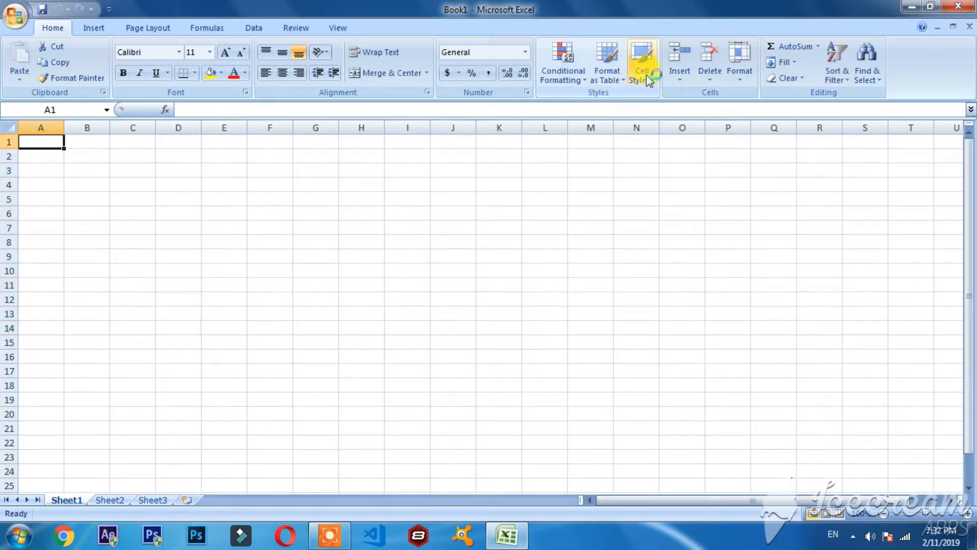
Apply the Warning Text cell style to cell B1.
left_click(646, 78)
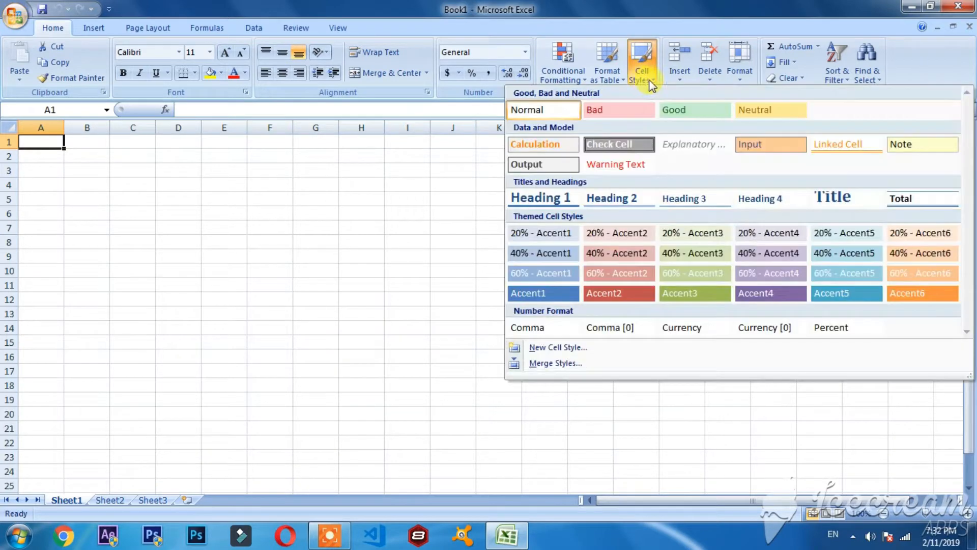
left_click(575, 106)
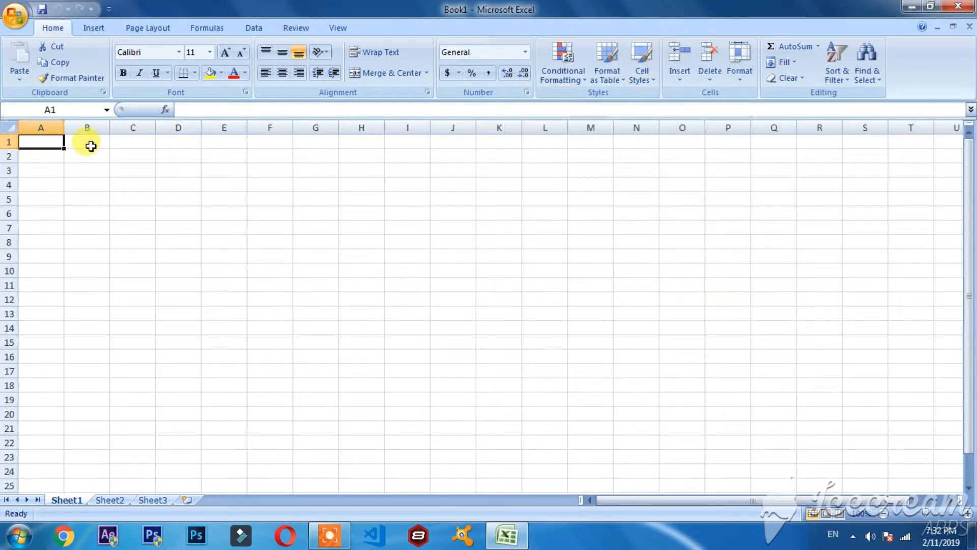
left_click(91, 146)
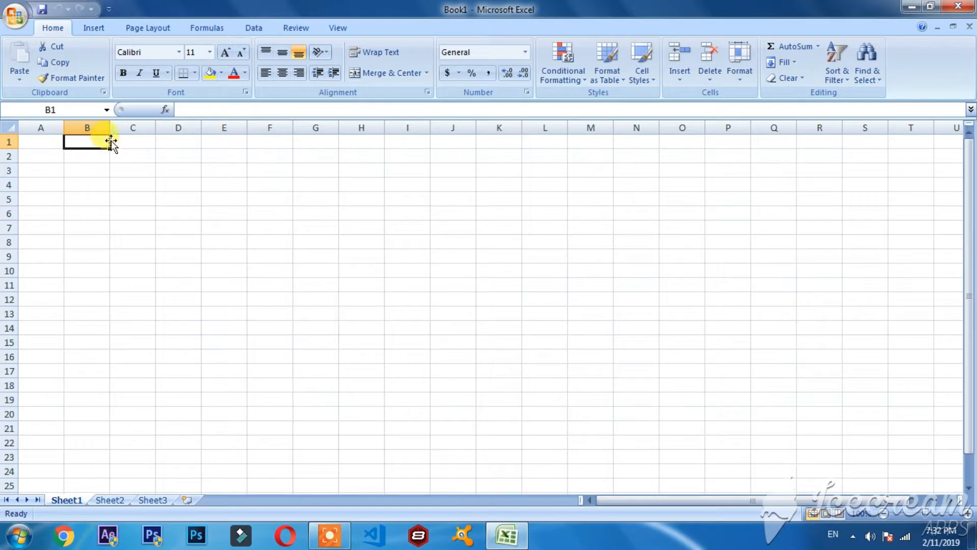
left_click(645, 76)
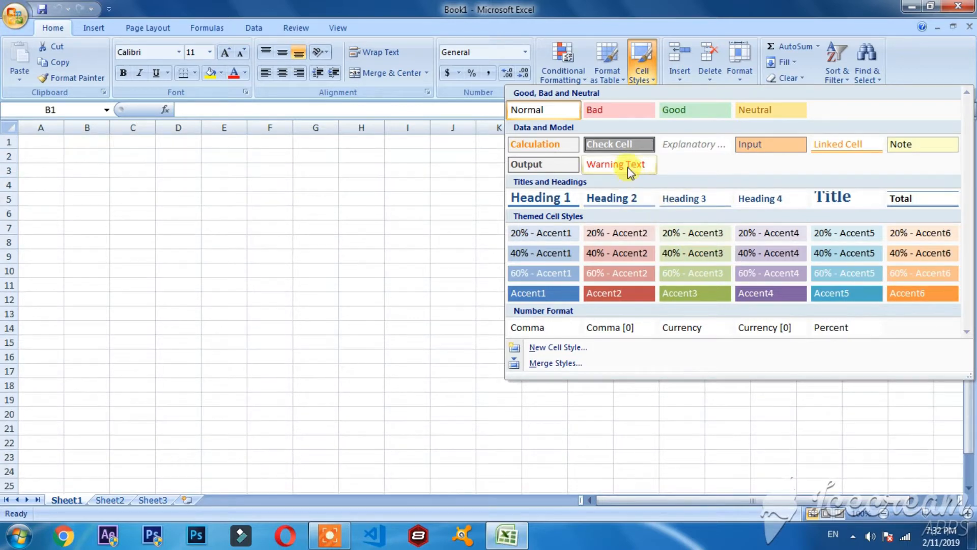
left_click(627, 166)
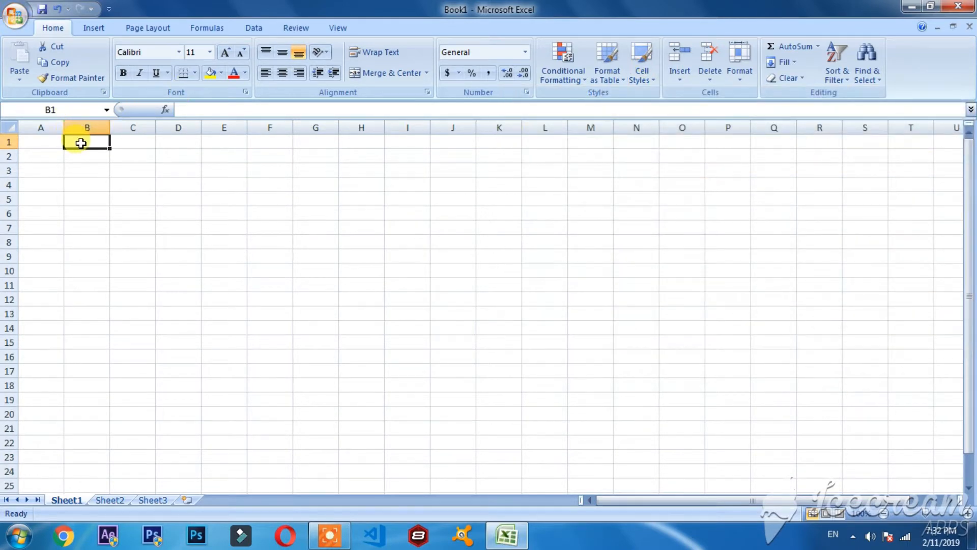
Enter the text "Warning" in cell B1.
double_click(76, 140)
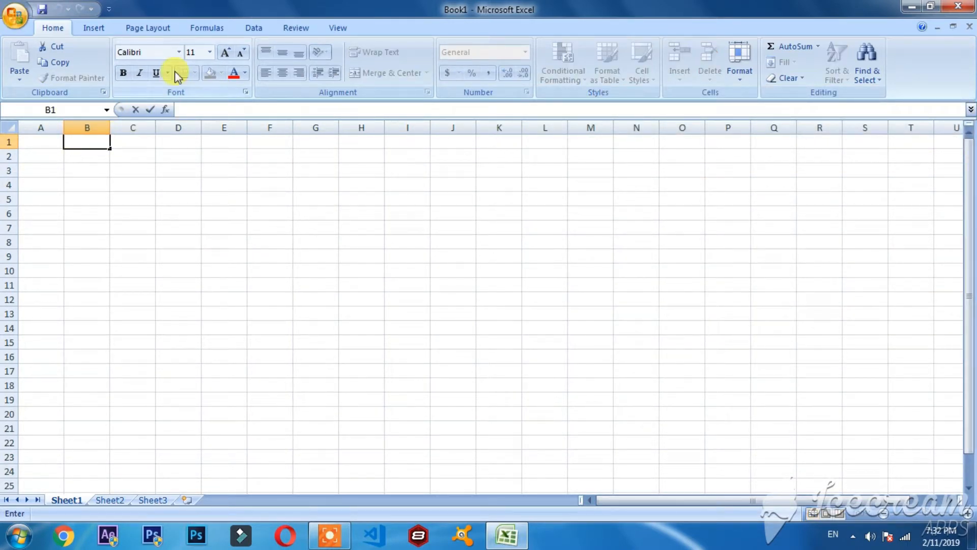
type("Warning")
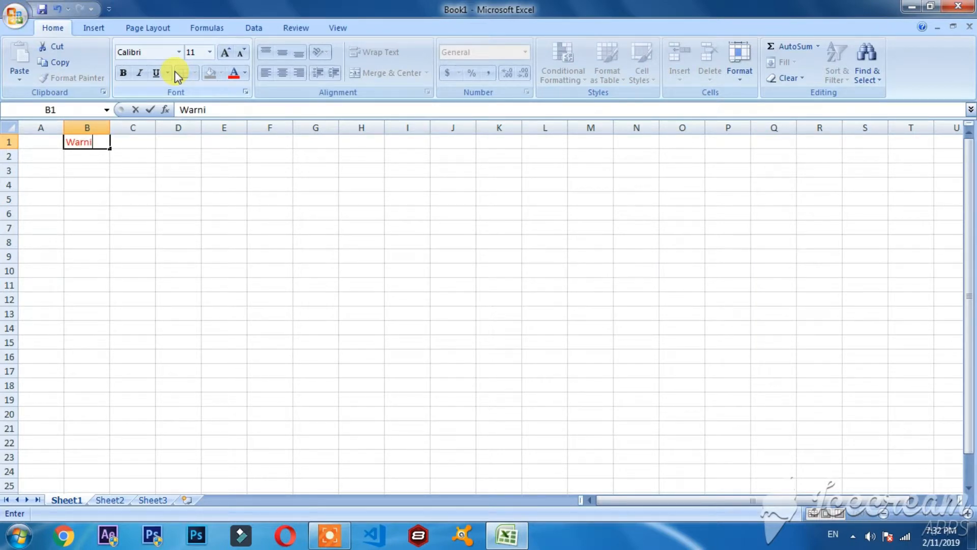
left_click(126, 181)
Erase the text "Warning" from cell B1 and reselect the empty cell.
left_click(87, 143)
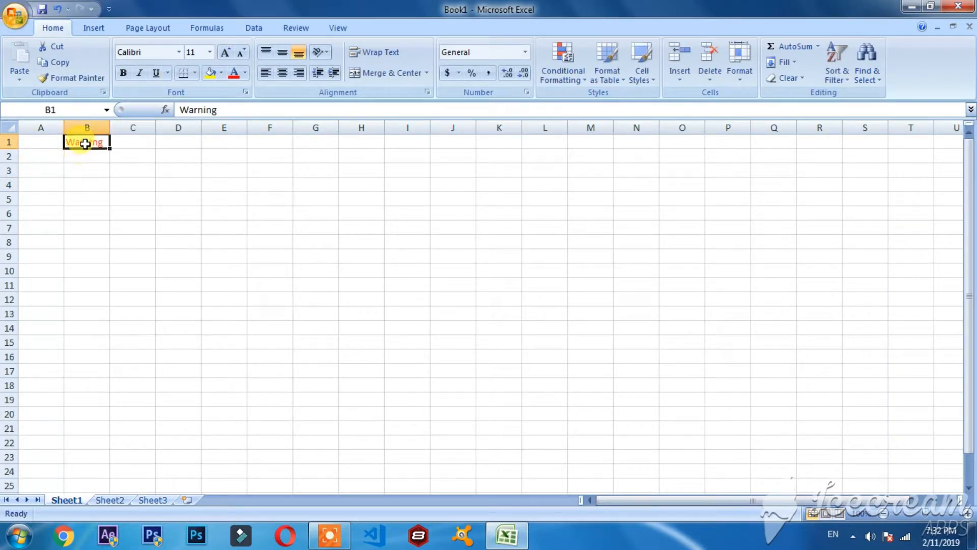
double_click(100, 145)
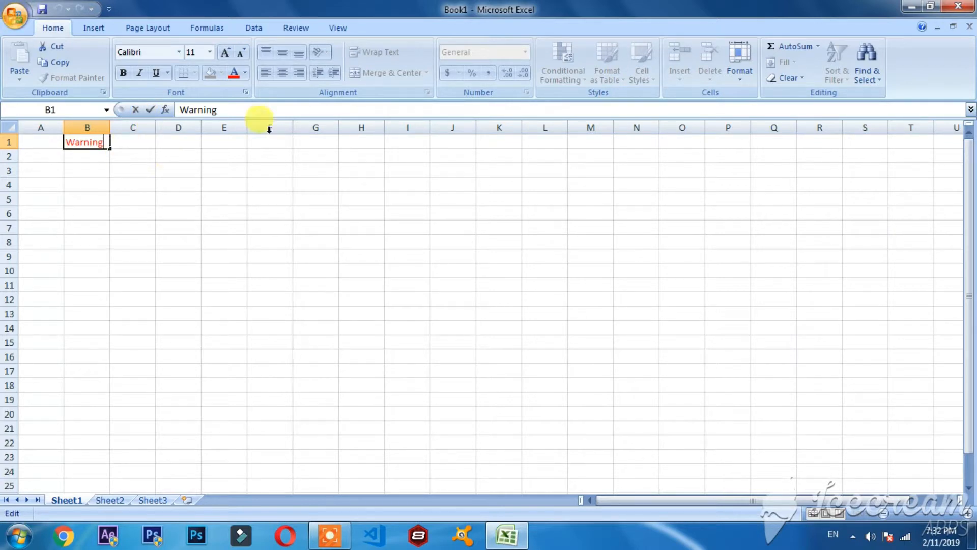
key("BackSpace")
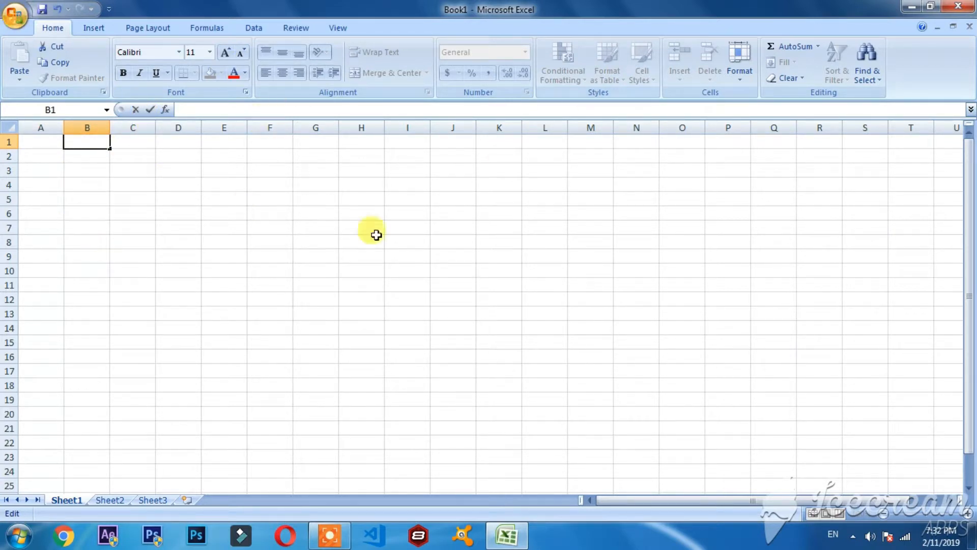
left_click(362, 255)
left_click(81, 136)
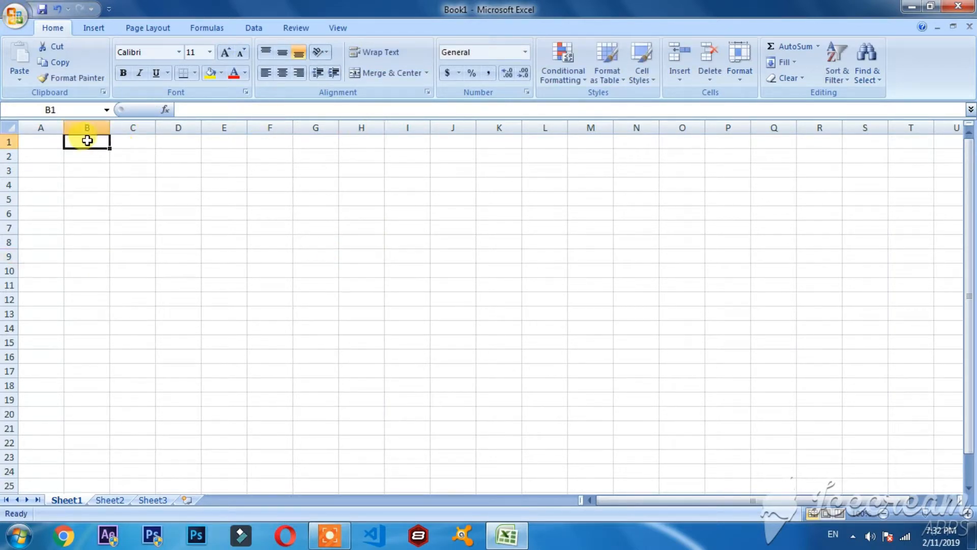
Apply the Explanatory cell style to cell B1 and enter the text "Tech" in it.
left_click(642, 77)
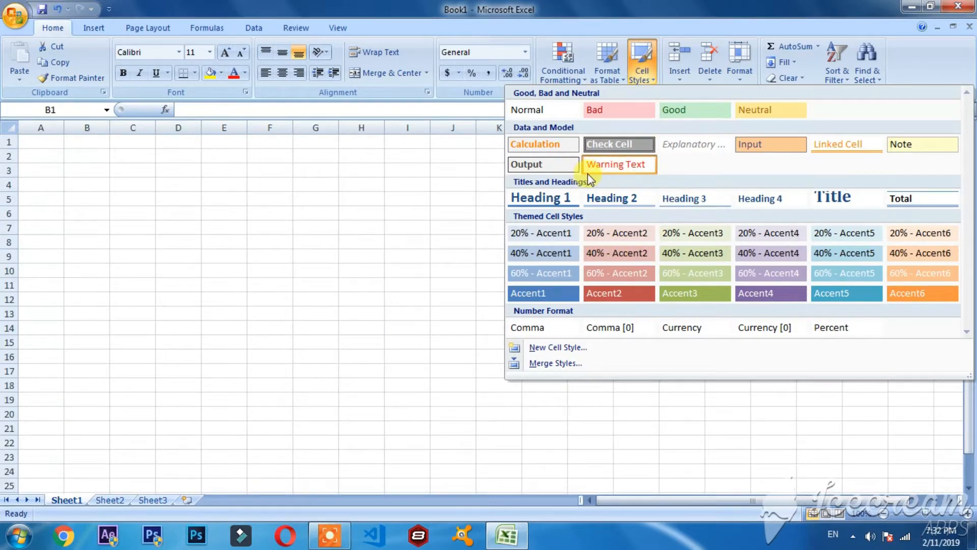
left_click(693, 147)
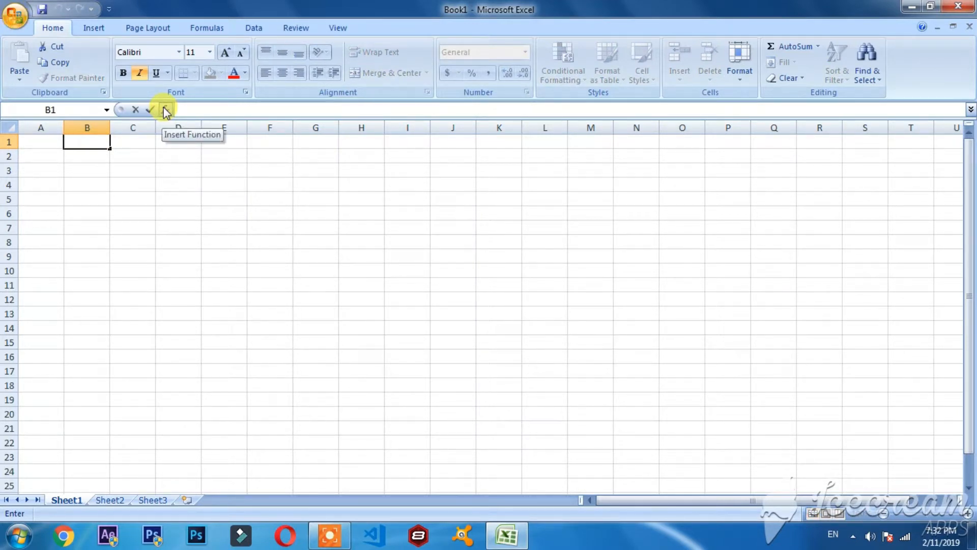
type("ch")
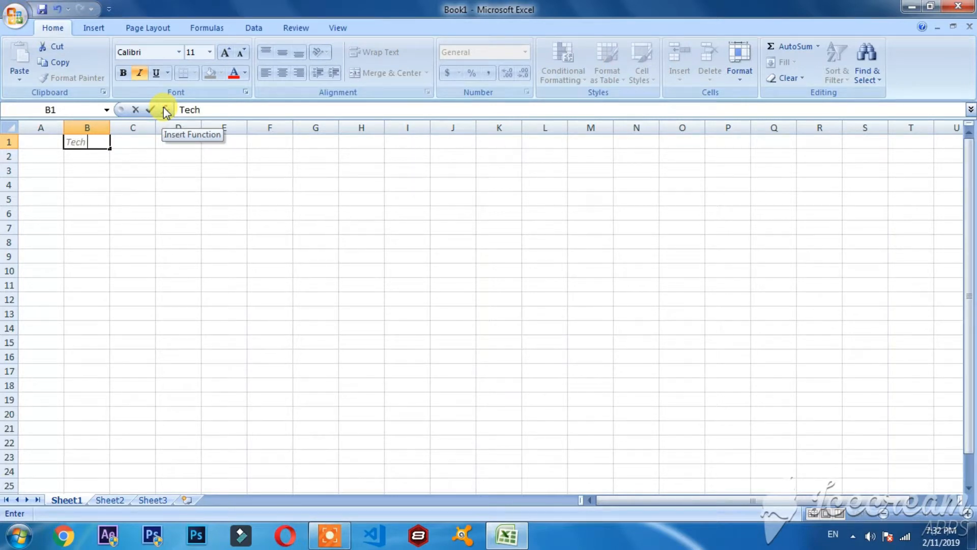
left_click(48, 183)
Erase the text "Tech" from cell B1.
left_click(86, 152)
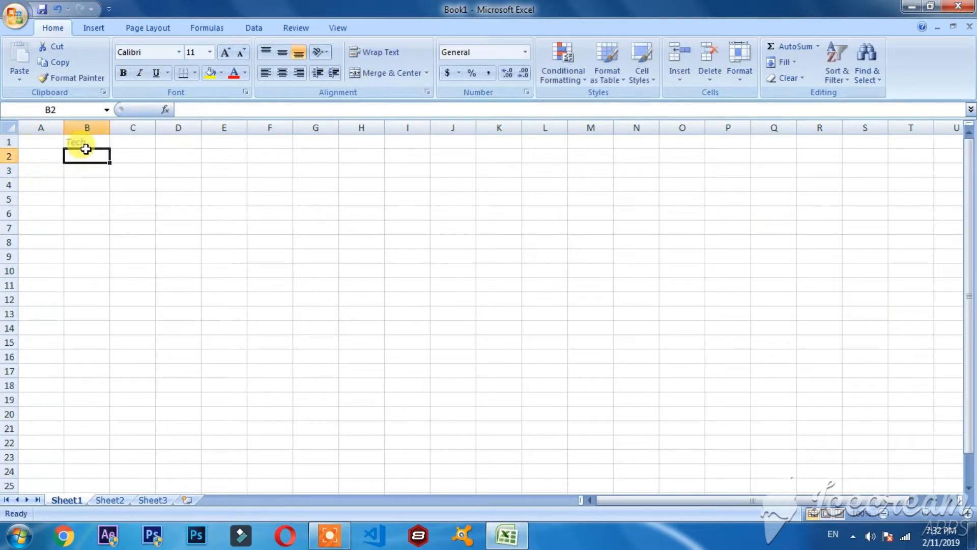
double_click(88, 143)
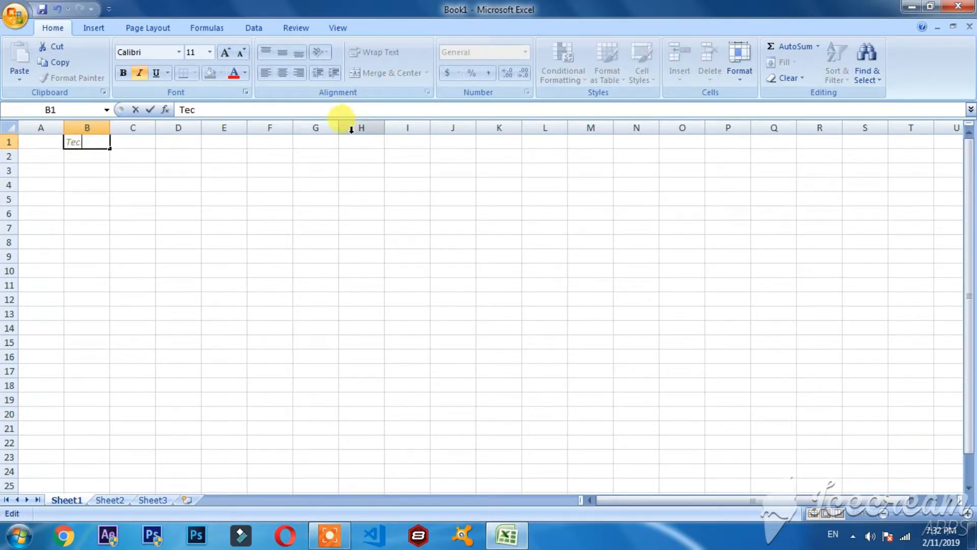
key("BackSpace")
key("BackSpace")
key("BackSpace")
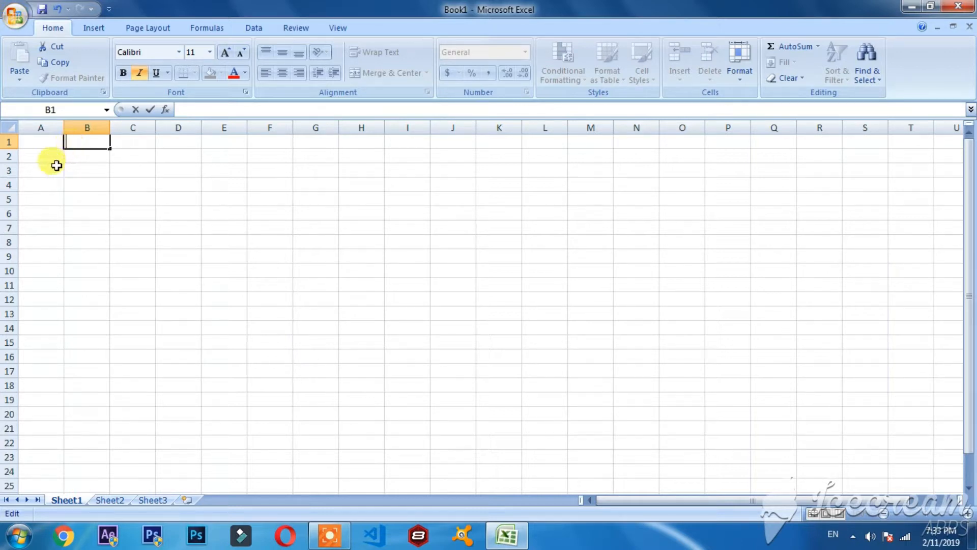
left_click(48, 140)
left_click(51, 154)
View the Insert Cells options for cell B1 and close them without inserting anything.
left_click(78, 146)
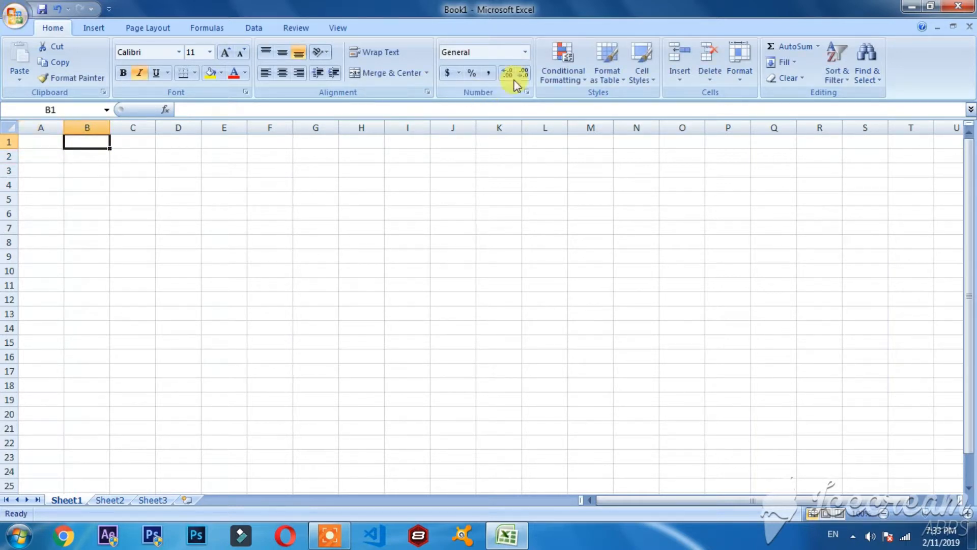
left_click(682, 75)
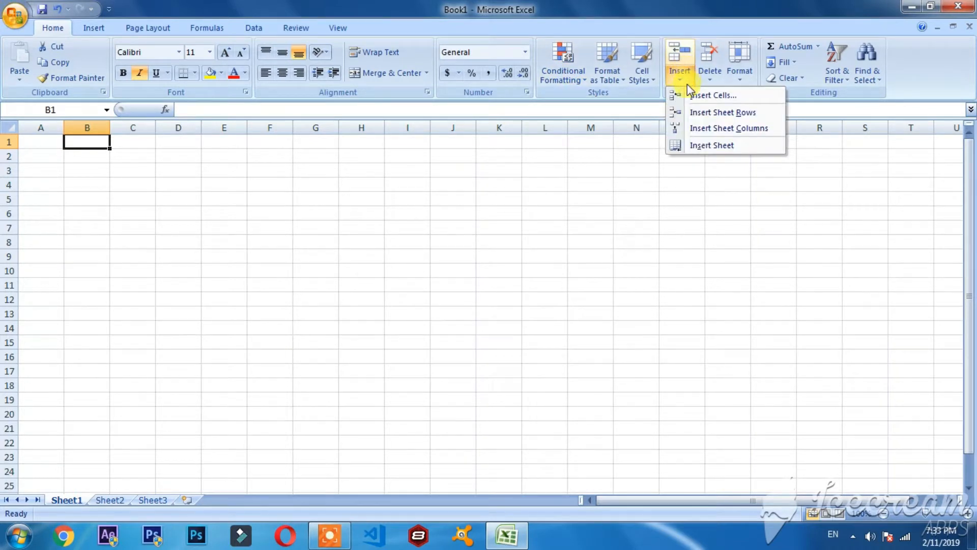
left_click(692, 97)
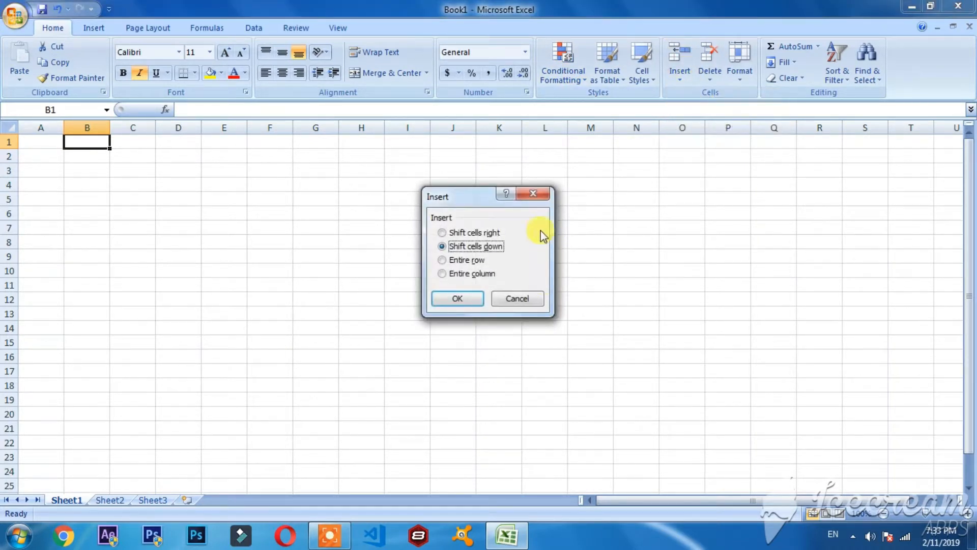
left_click(532, 193)
View the Delete and Format cell options for cell A1 without applying any of them.
left_click(41, 142)
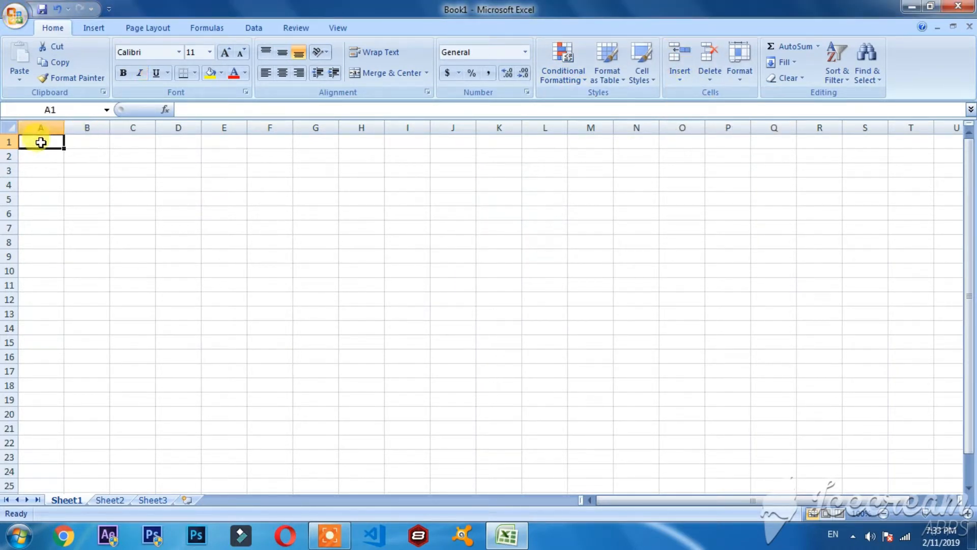
left_click_drag(53, 148, 52, 203)
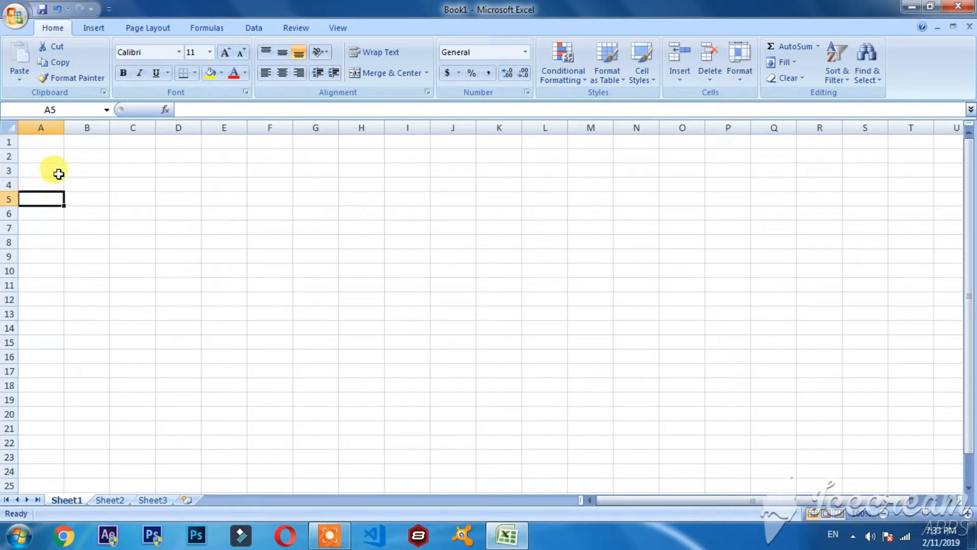
left_click(55, 142)
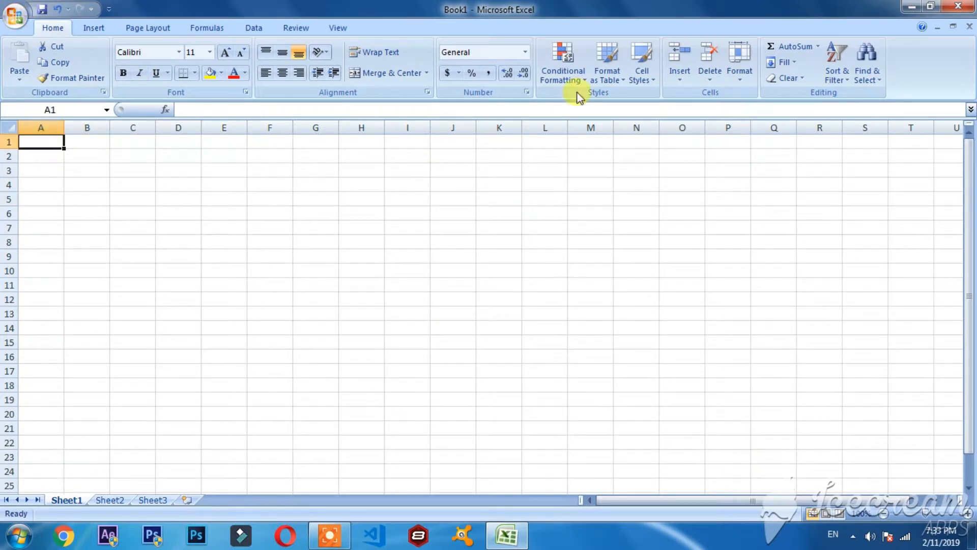
left_click(700, 80)
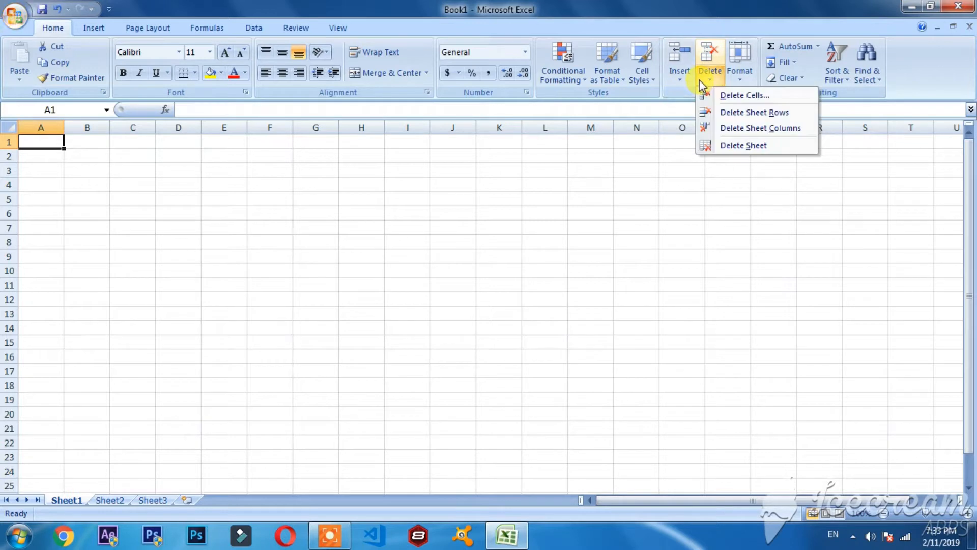
left_click(714, 79)
left_click(749, 81)
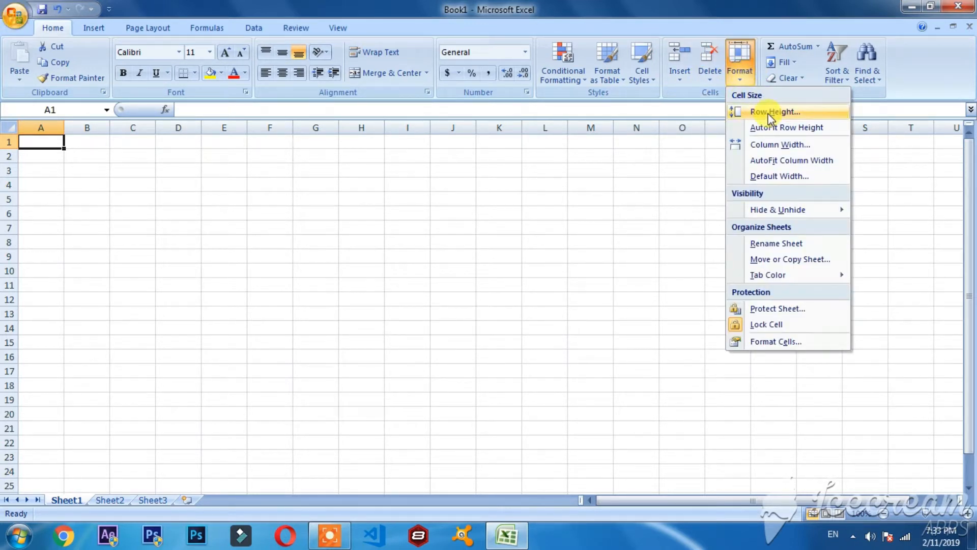
left_click(858, 132)
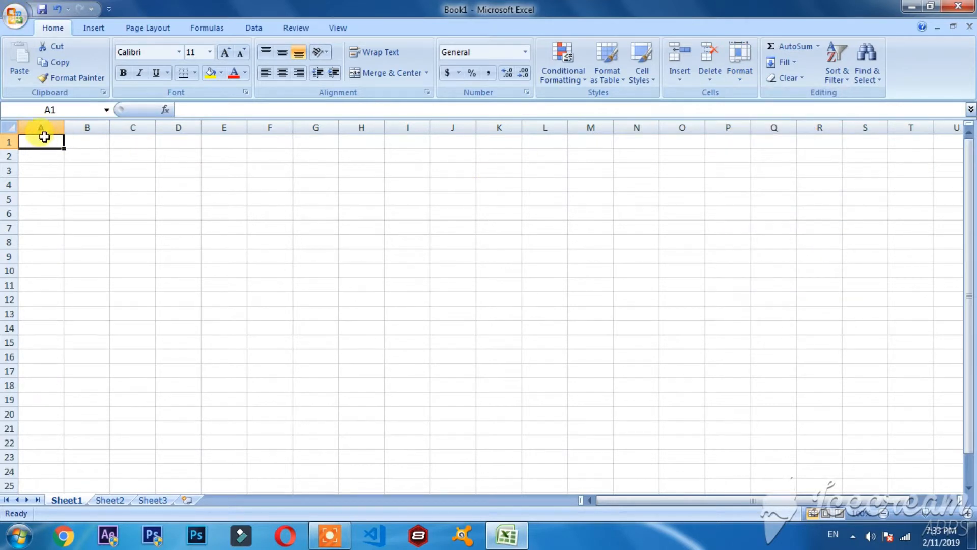
Set the row height of cells A1 through A7 to 20.
left_click_drag(44, 141, 38, 231)
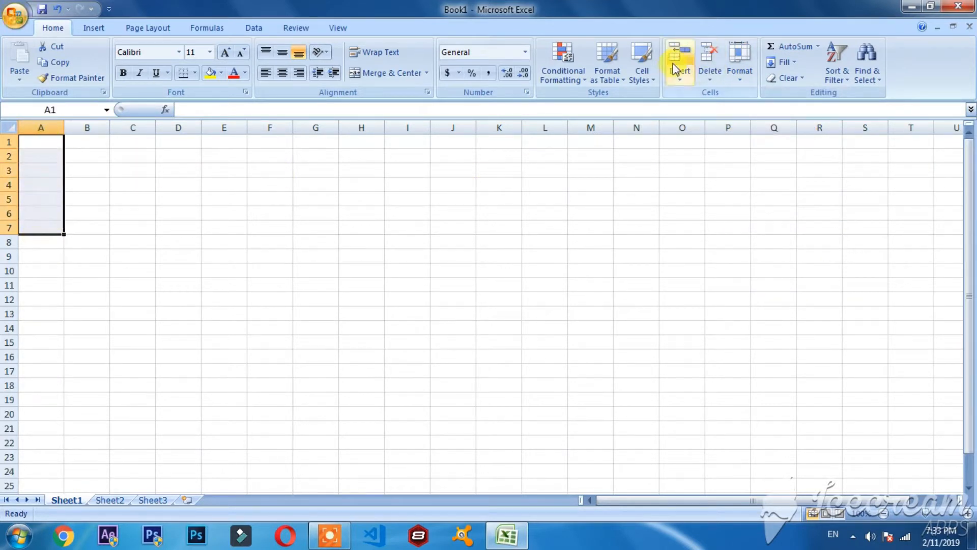
left_click(740, 78)
left_click(753, 109)
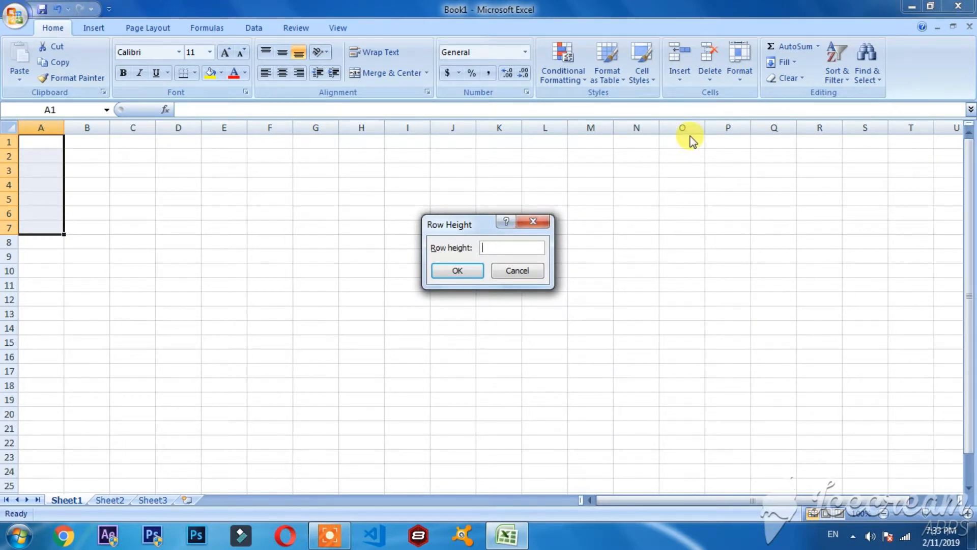
type("20")
key("Return")
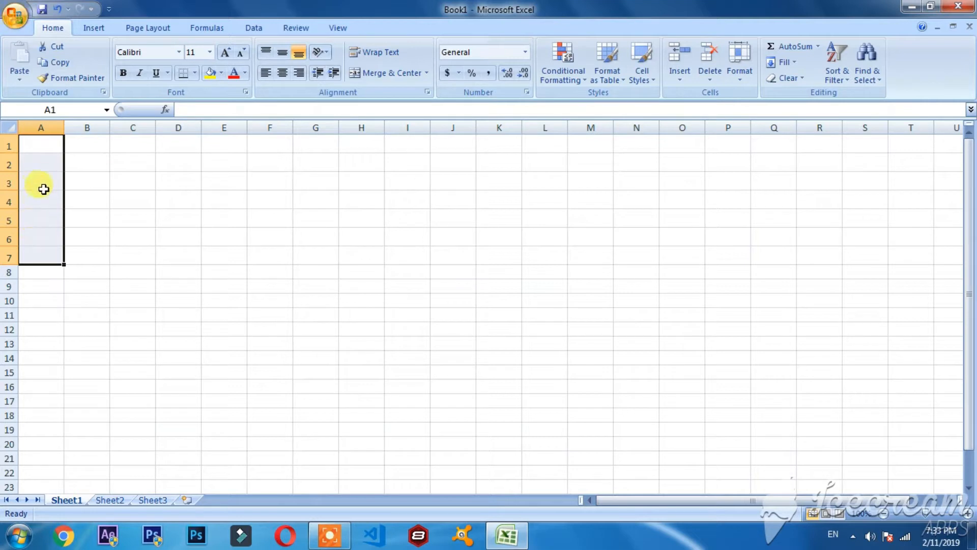
Widen column A by entering a new column width for the selected cells A1 through A7.
left_click(739, 71)
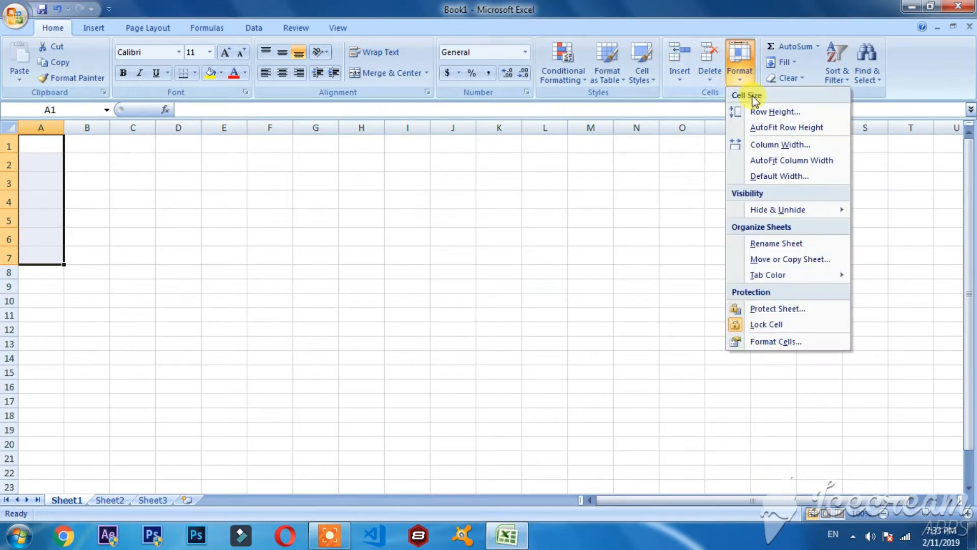
left_click(772, 146)
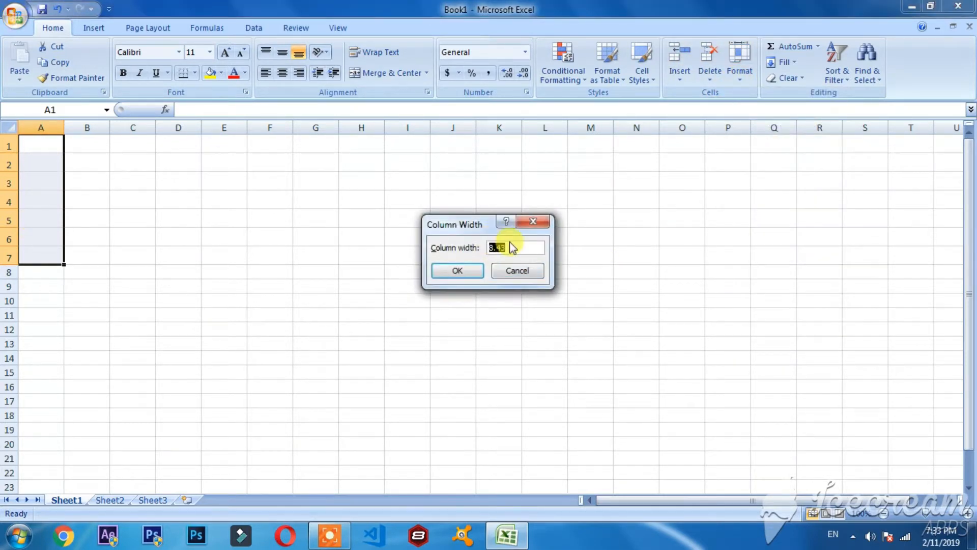
left_click_drag(514, 245, 426, 228)
key("Return")
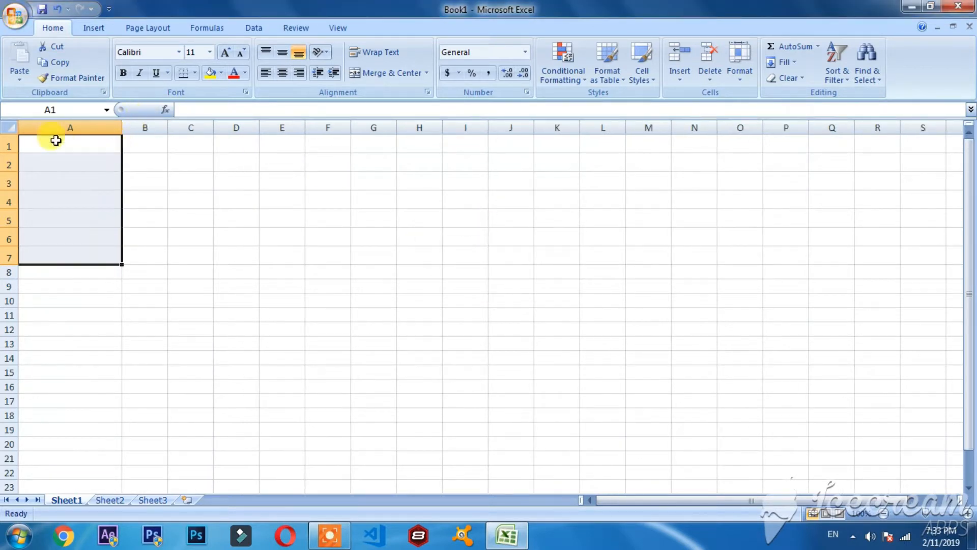
Examine the resized cells in column A by selecting several of them in turn.
left_click(176, 224)
left_click(79, 150)
left_click(81, 178)
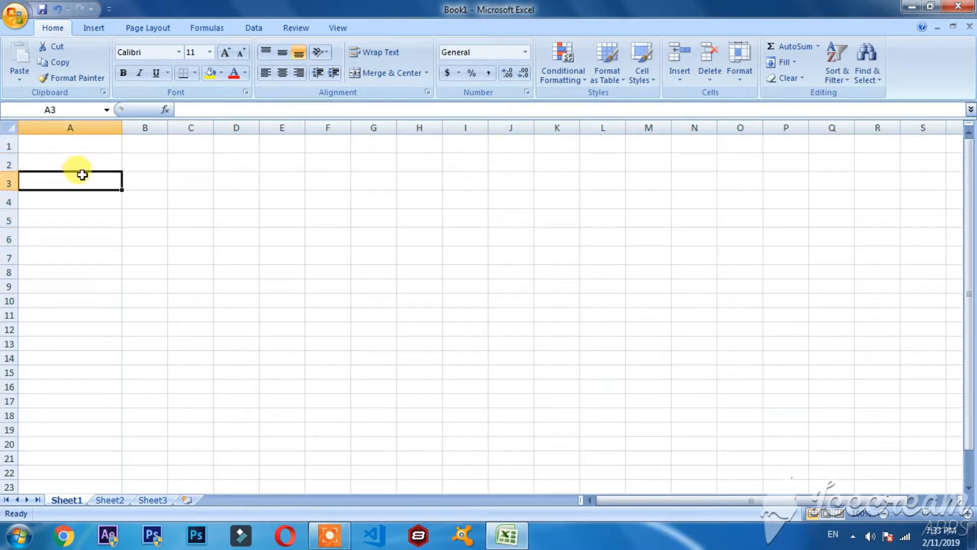
left_click(81, 202)
left_click(77, 234)
left_click(36, 147)
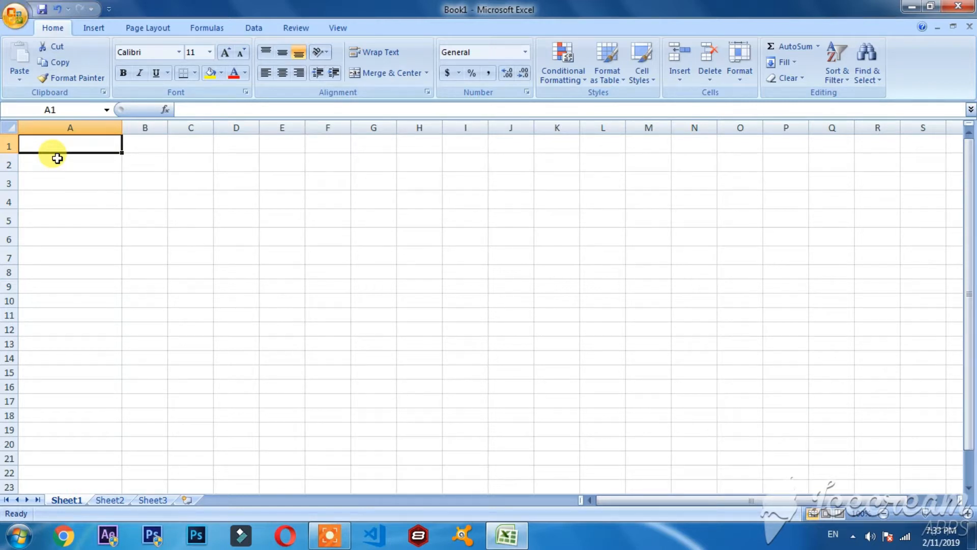
left_click(57, 158)
left_click(88, 137)
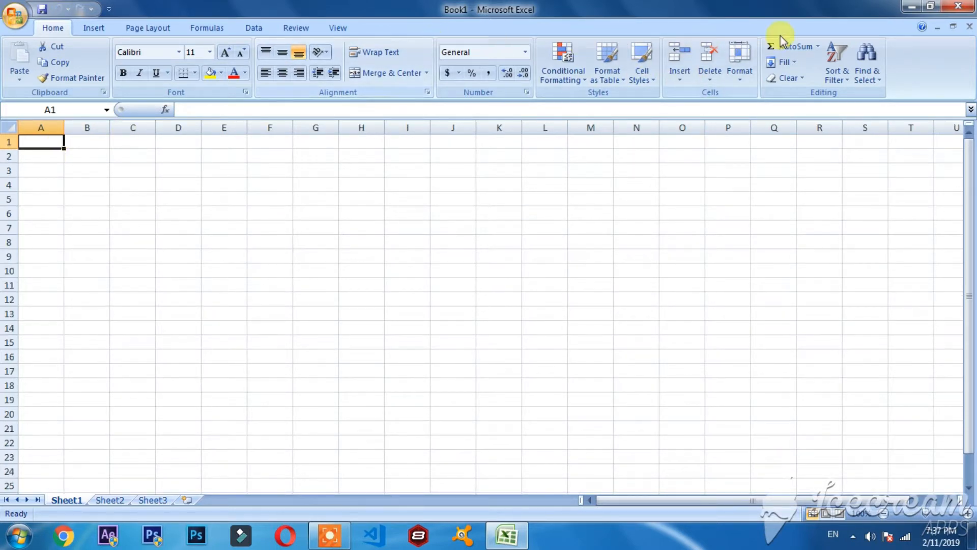
Insert an AutoSum formula in cell A1 that adds 5+9.
left_click(819, 47)
left_click(818, 48)
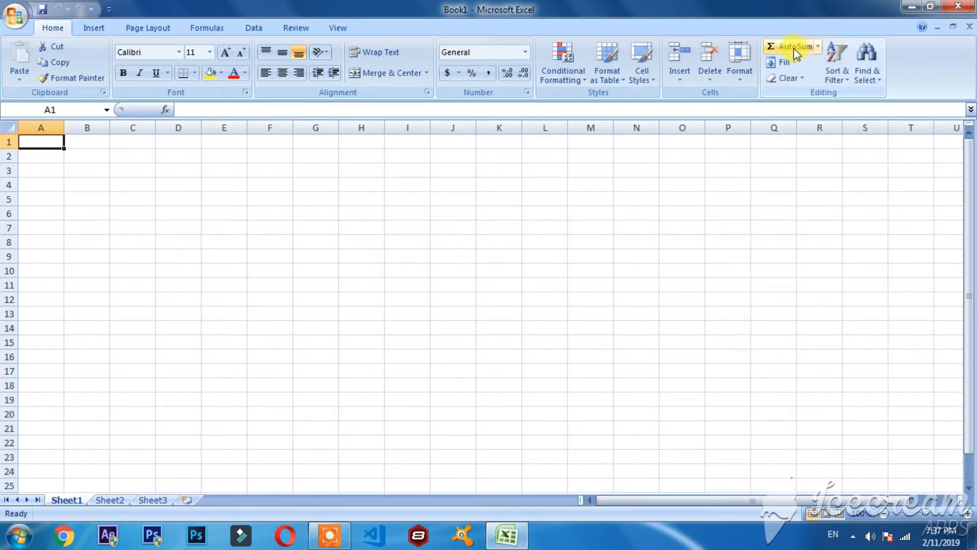
left_click(797, 49)
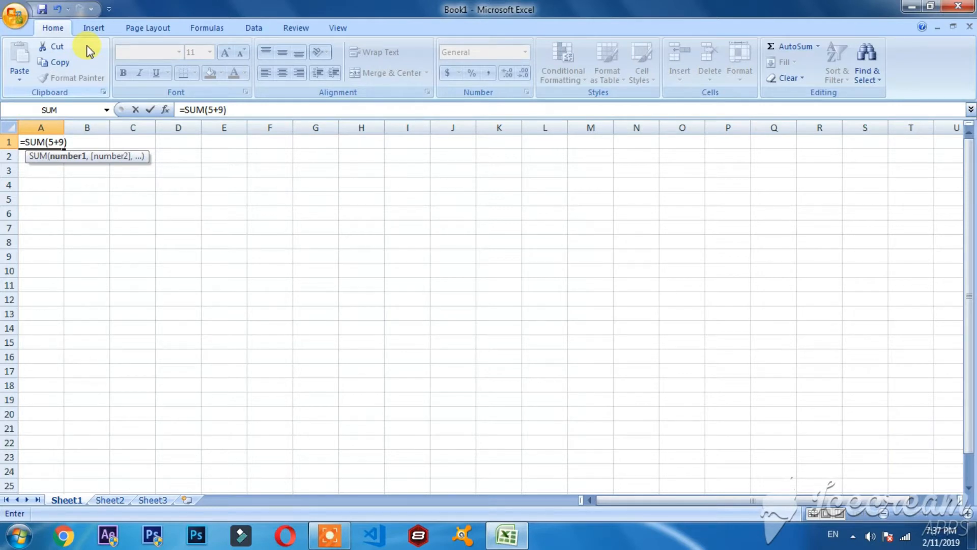
type("5+9")
key("Return")
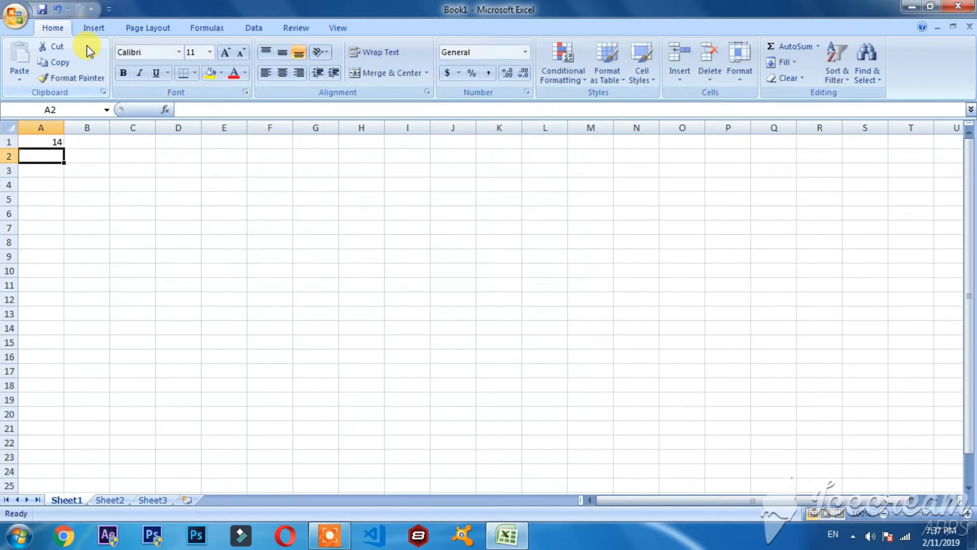
Change the formula in cell A1 to =SUM(4-3), then reopen the cell for editing.
double_click(59, 139)
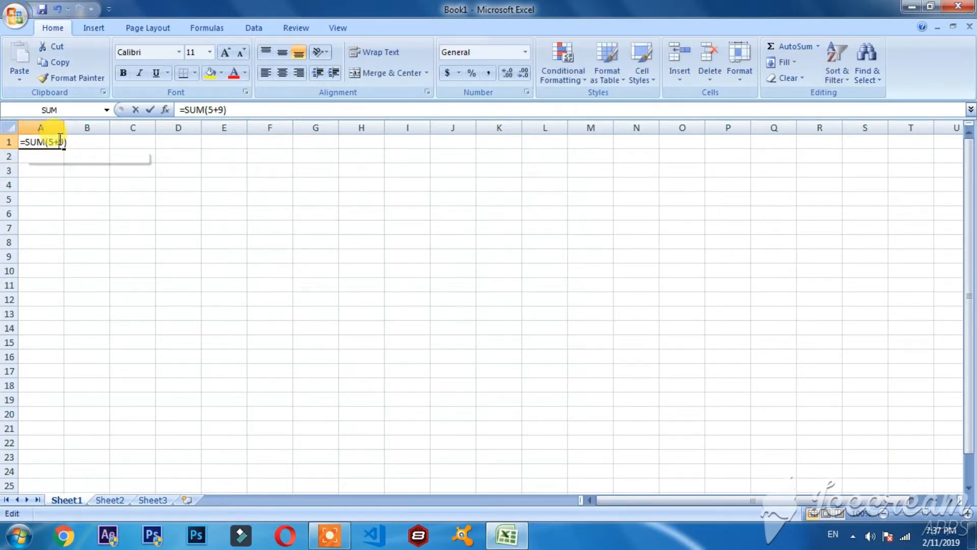
left_click(51, 172)
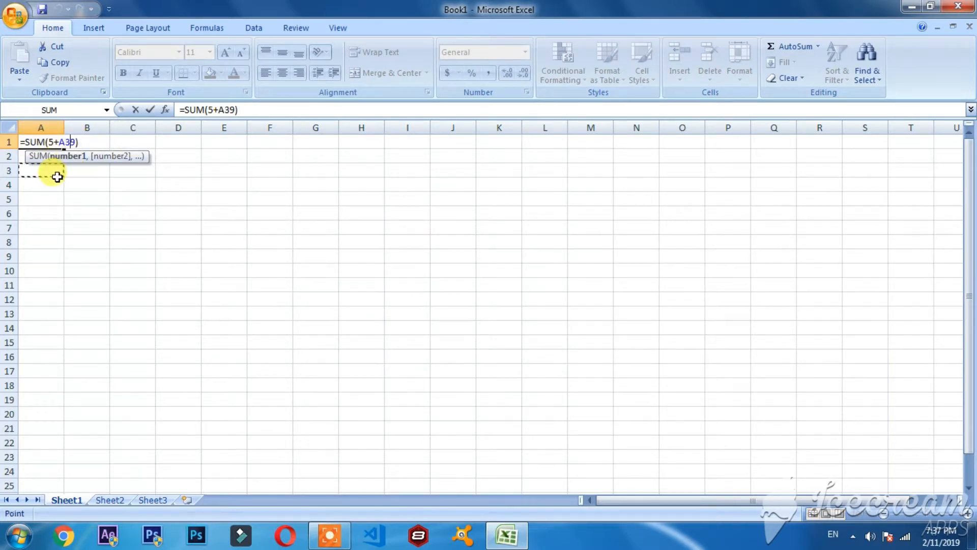
left_click(40, 141)
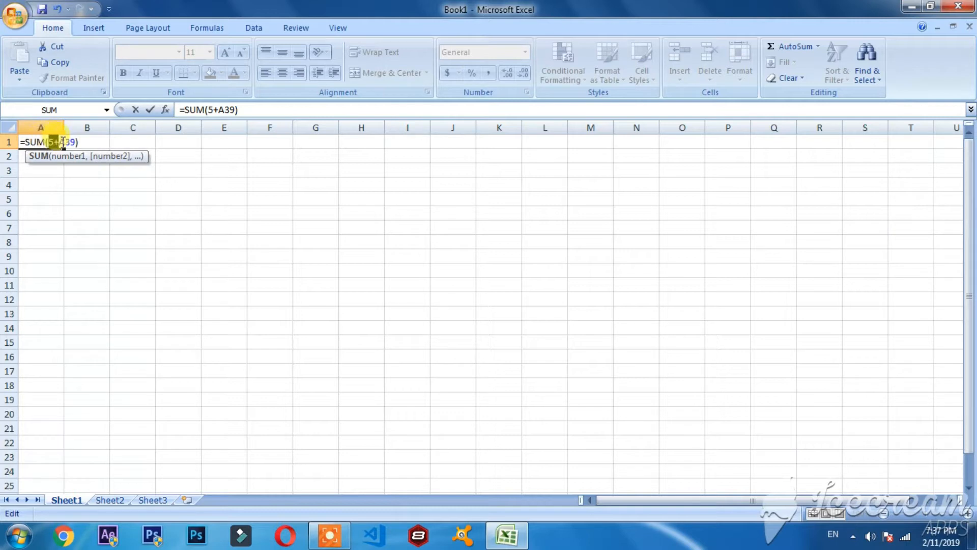
key("BackSpace")
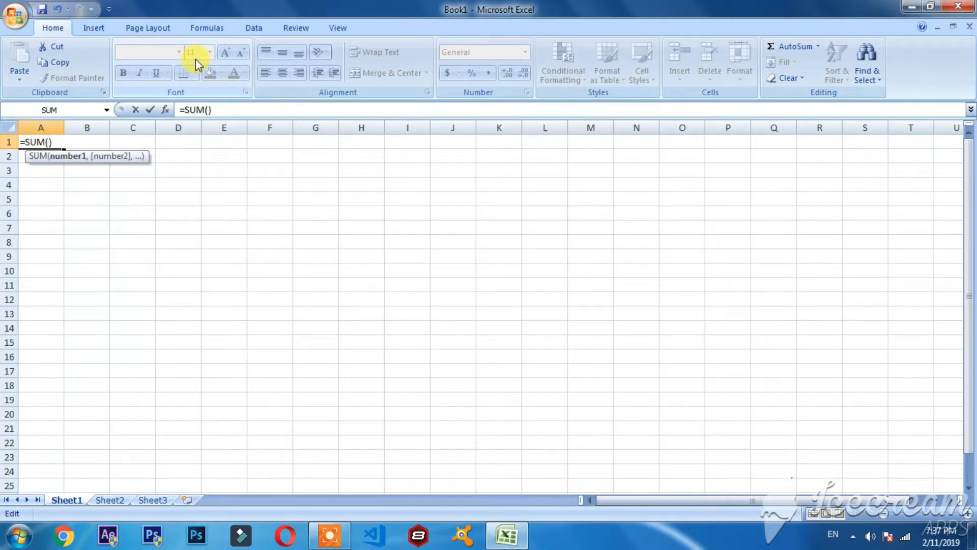
type("4-3")
key("Return")
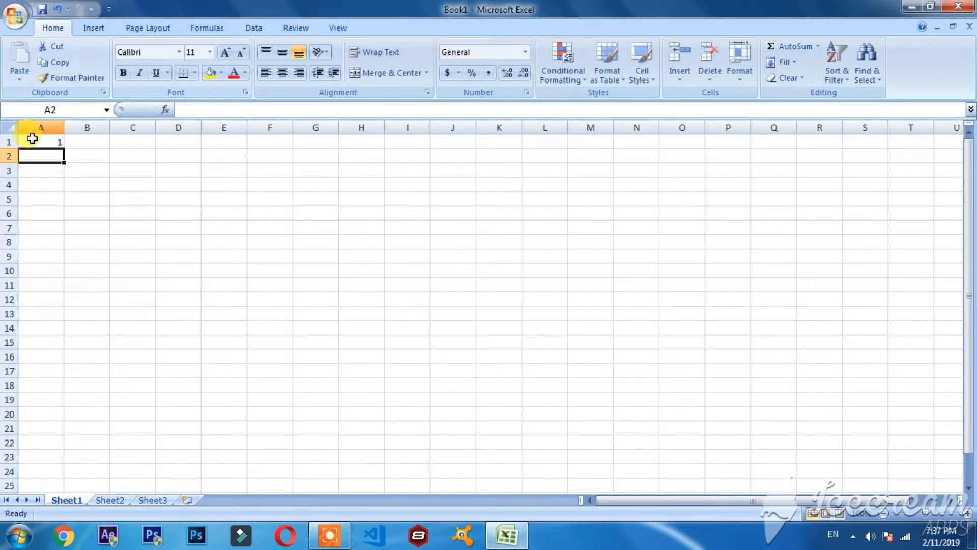
left_click(50, 144)
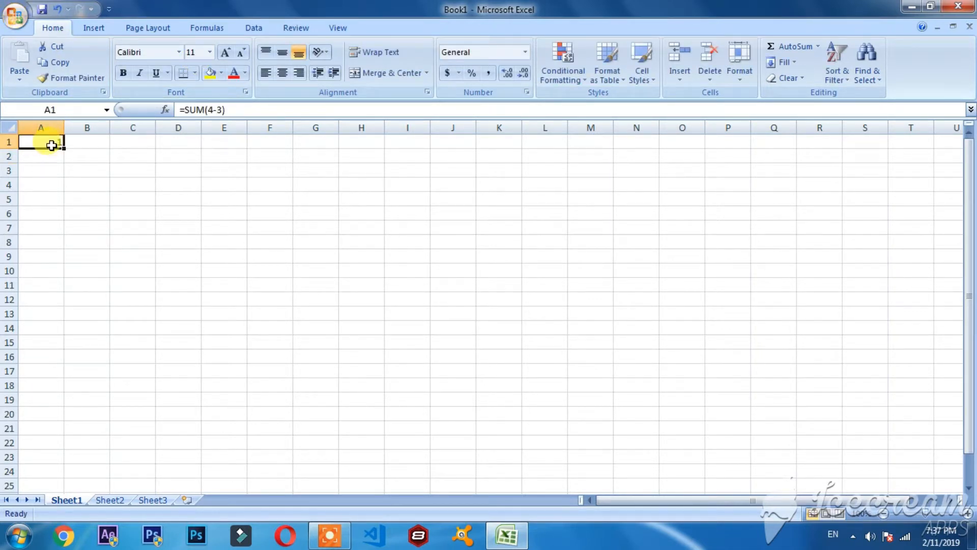
double_click(38, 144)
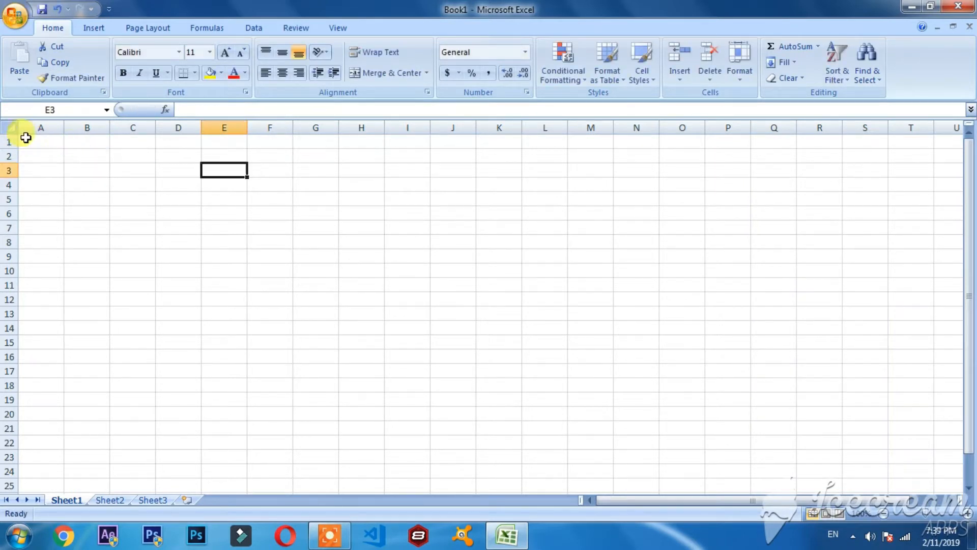
Enter the numbers 1 through 9 across row 1, from cell A1 to cell I1.
left_click(37, 144)
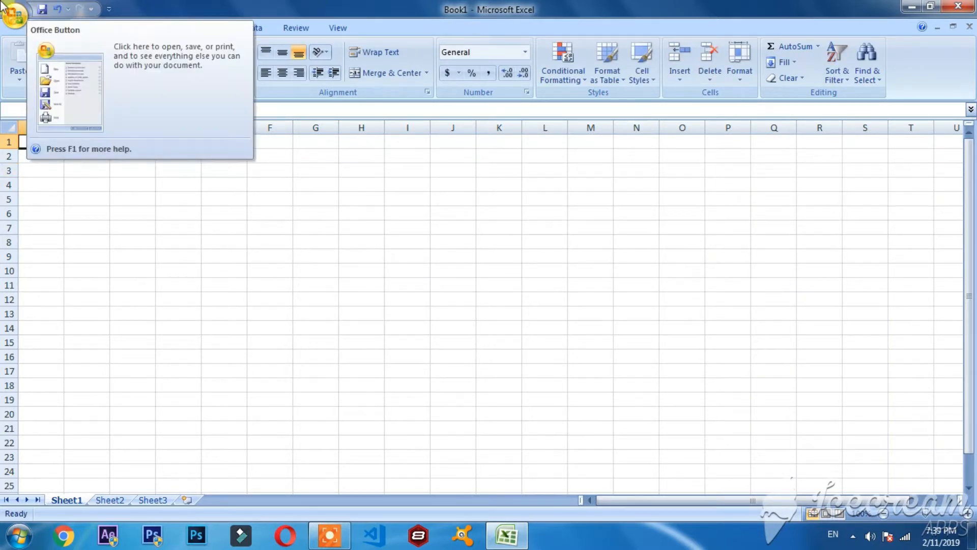
type("1")
key("Tab")
type("2")
key("Tab")
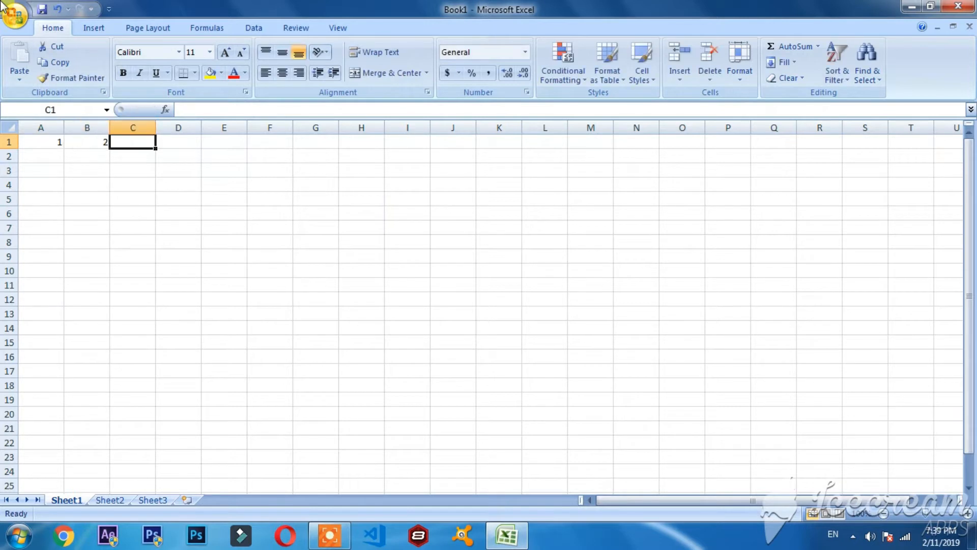
type("3")
key("Tab")
type("4")
key("Tab")
type("5")
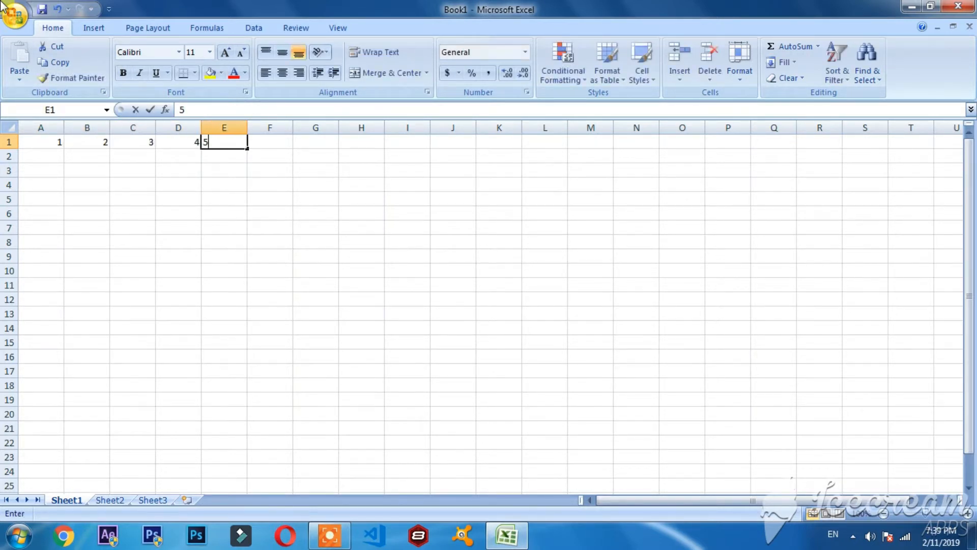
key("Tab")
type("6")
key("Tab")
type("7")
key("Tab")
type("8")
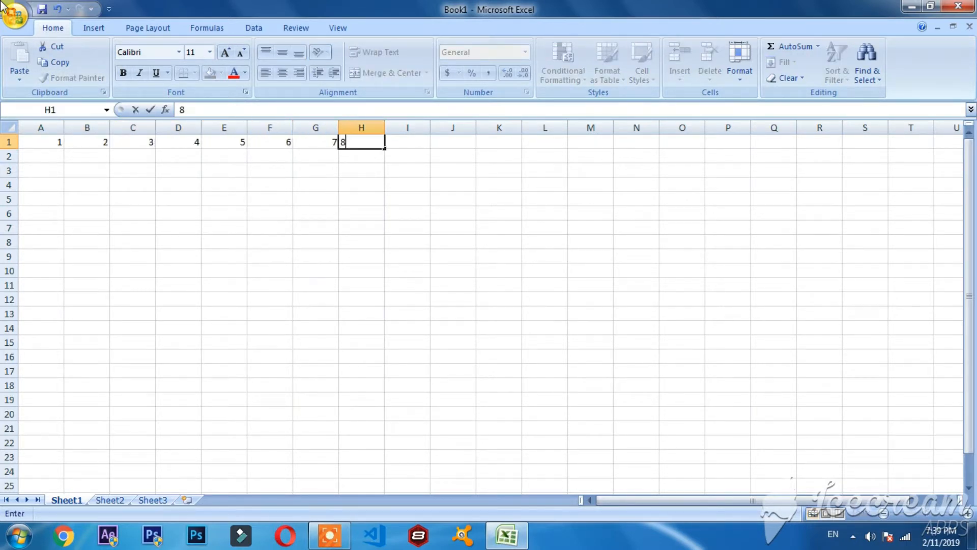
key("Tab")
type("9")
left_click(224, 199)
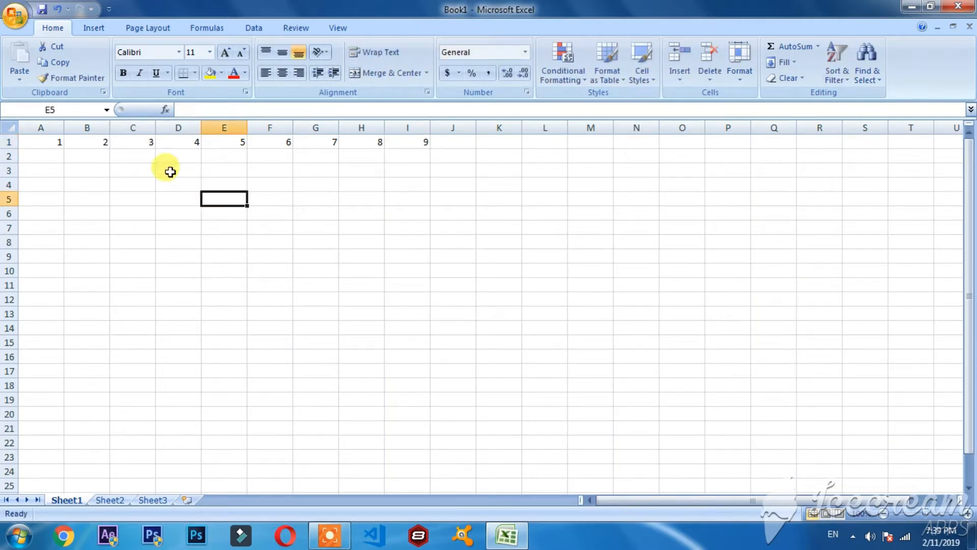
Remove the row of numbers by applying Clear All to the range A1:J2, then check the emptied cells.
left_click(50, 145)
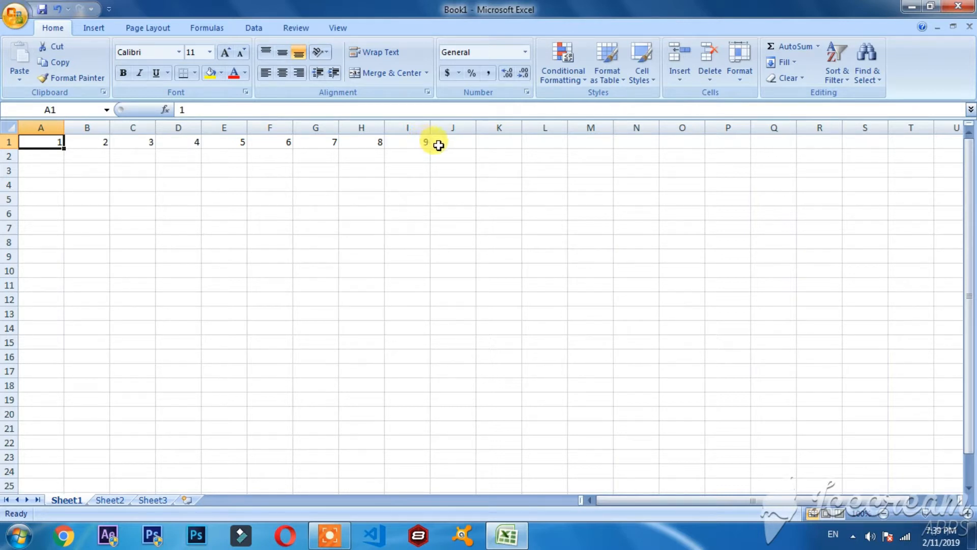
left_click_drag(454, 140, 48, 152)
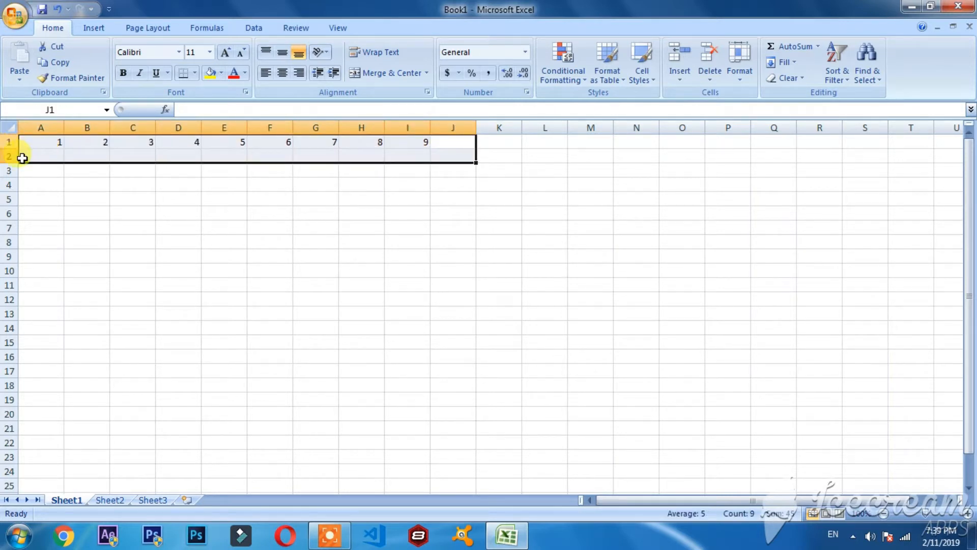
left_click(804, 78)
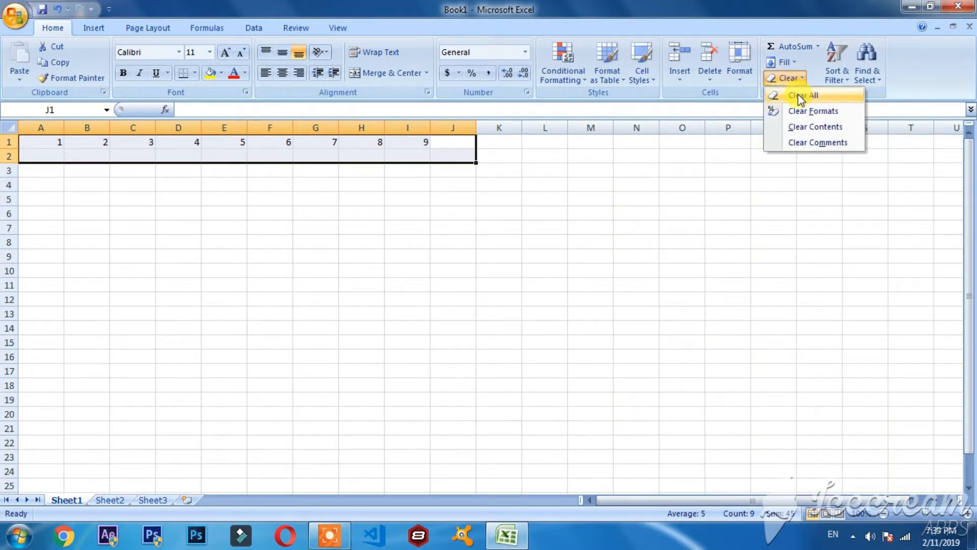
left_click(800, 95)
left_click(410, 211)
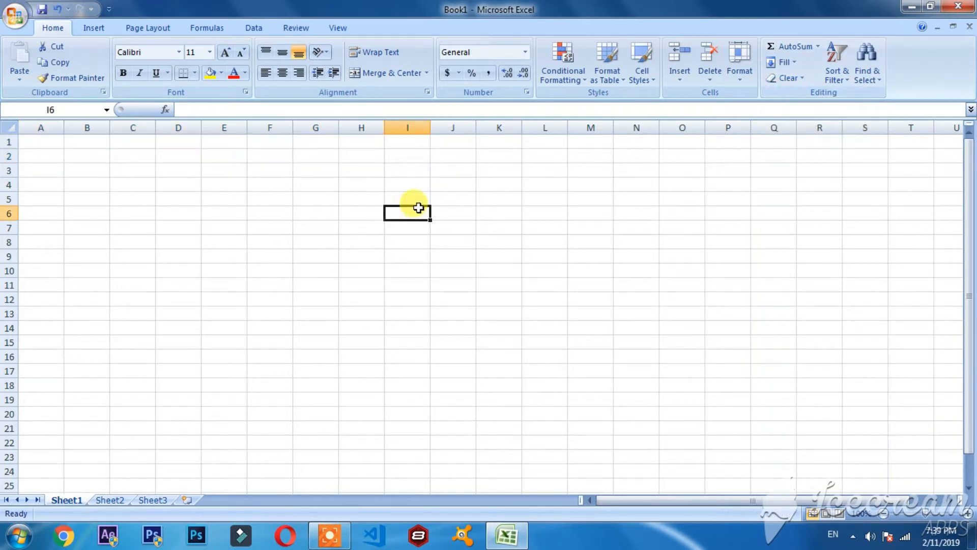
left_click_drag(534, 145, 40, 168)
left_click(82, 224)
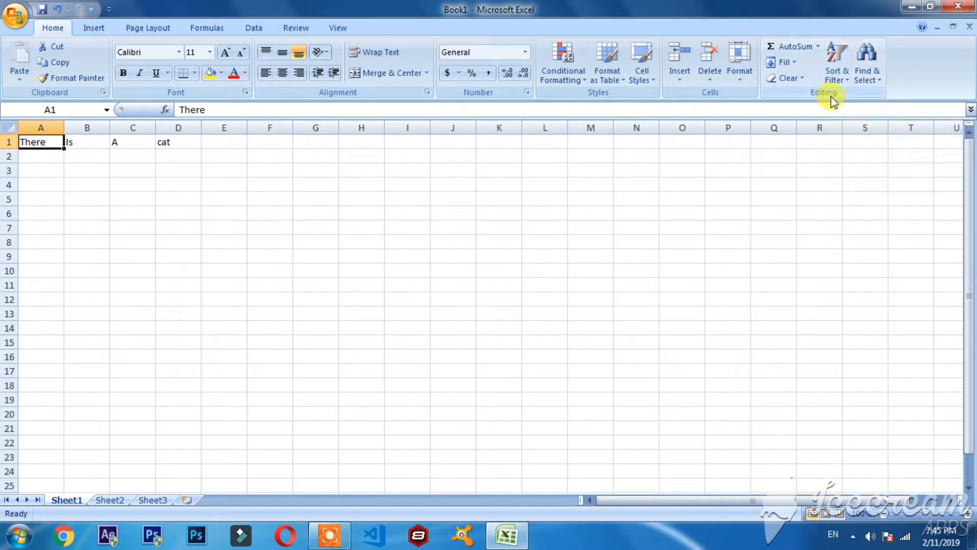
Examine the Find & Select options and the words entered across cells A1 to D1.
left_click(867, 76)
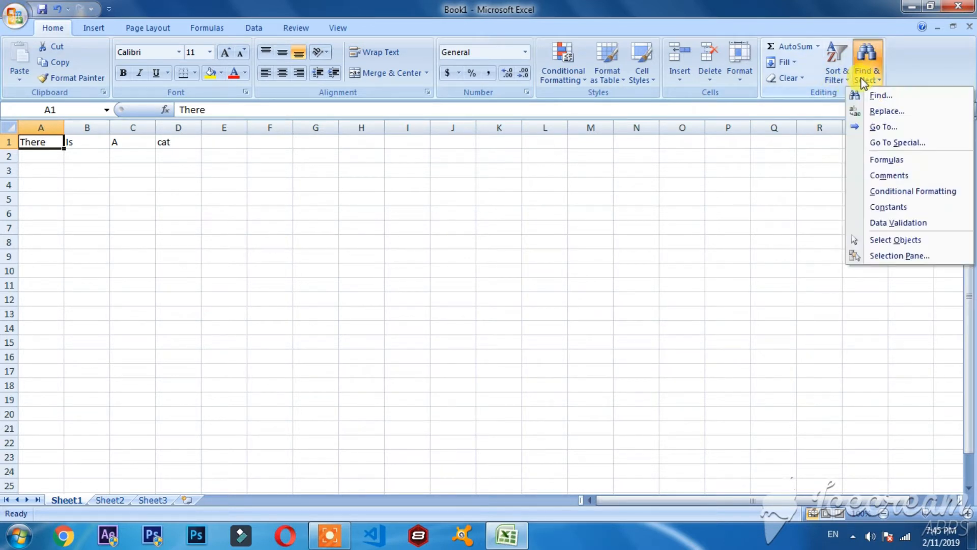
left_click(703, 163)
left_click_drag(46, 142, 176, 142)
left_click(164, 188)
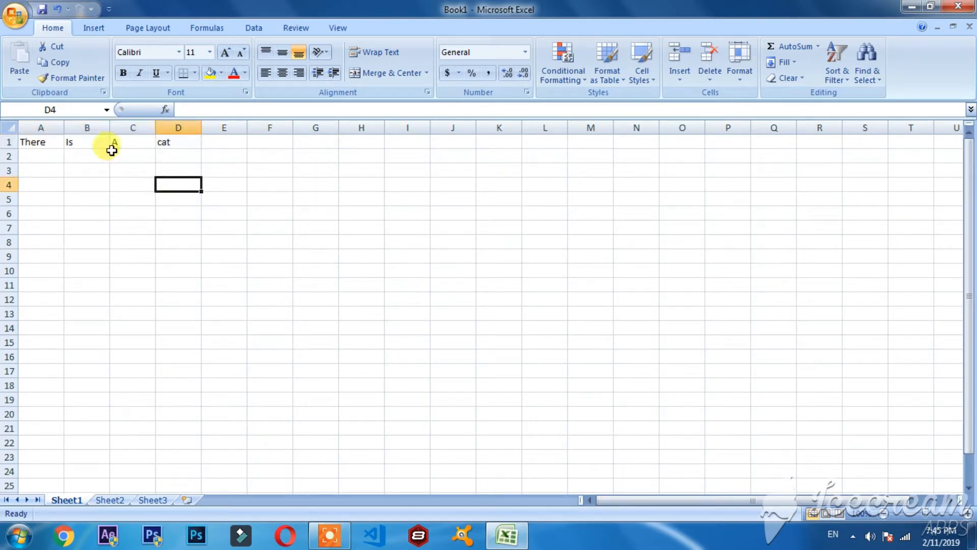
left_click(36, 140)
left_click(76, 138)
left_click(133, 140)
left_click(168, 142)
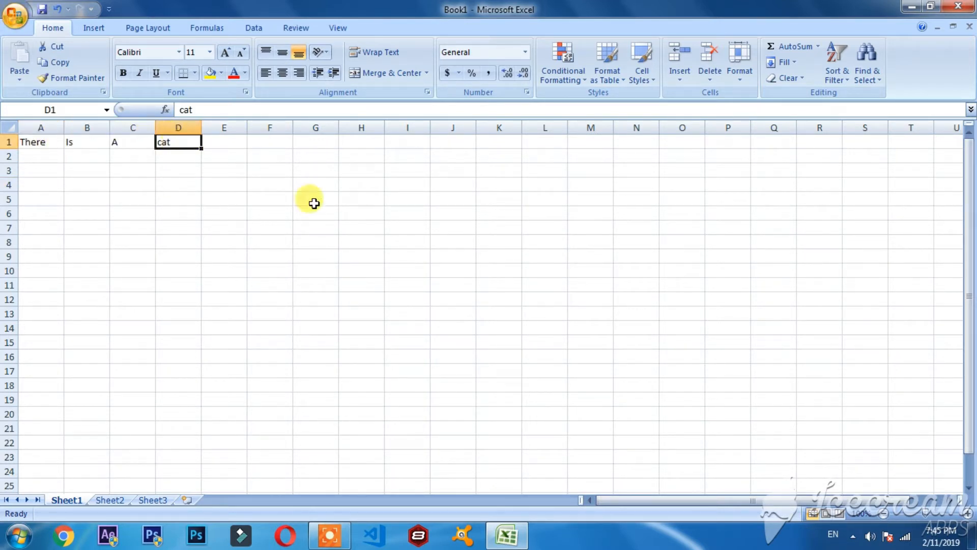
left_click(56, 198)
left_click_drag(39, 140, 173, 141)
left_click(168, 183)
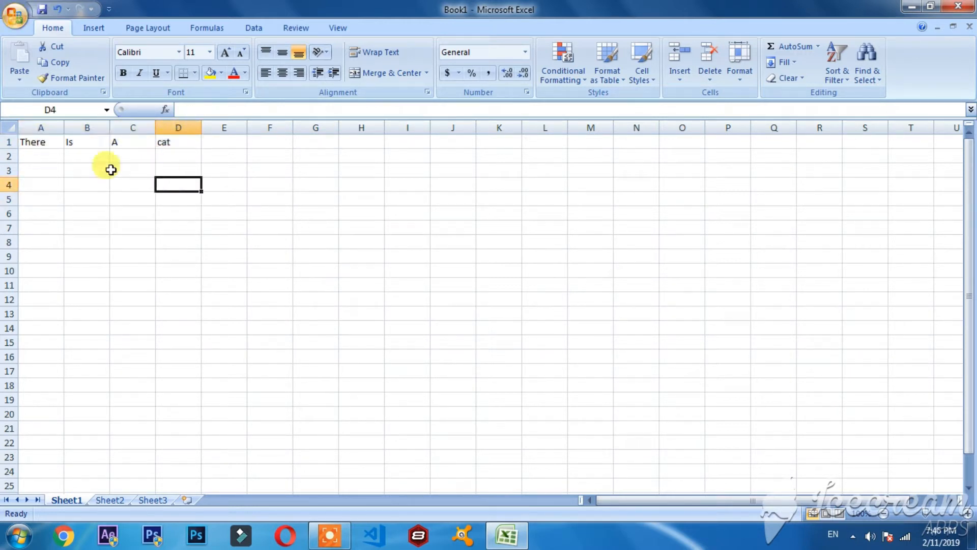
left_click(101, 170)
Find all cells containing "cat", then close the search dialog and check cell D1.
left_click(40, 142)
left_click(869, 65)
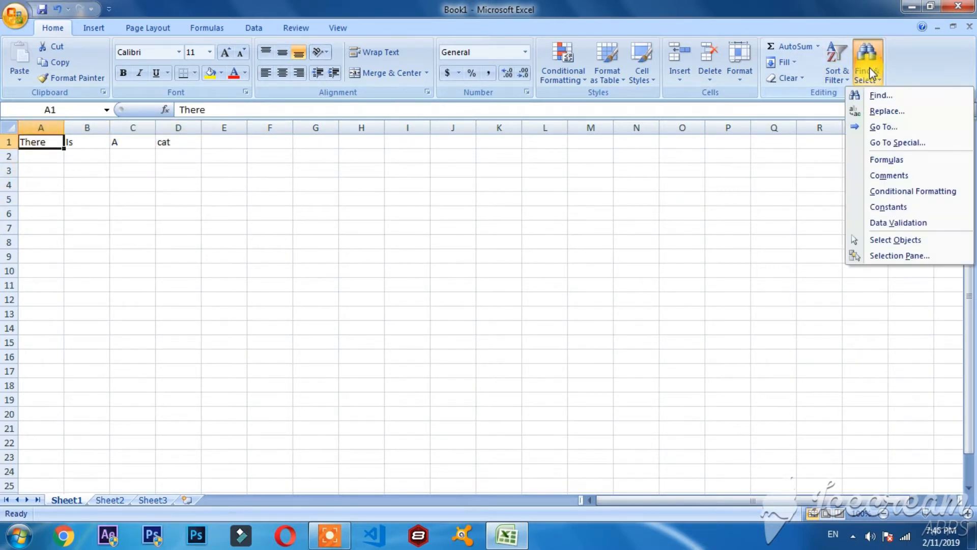
left_click(875, 94)
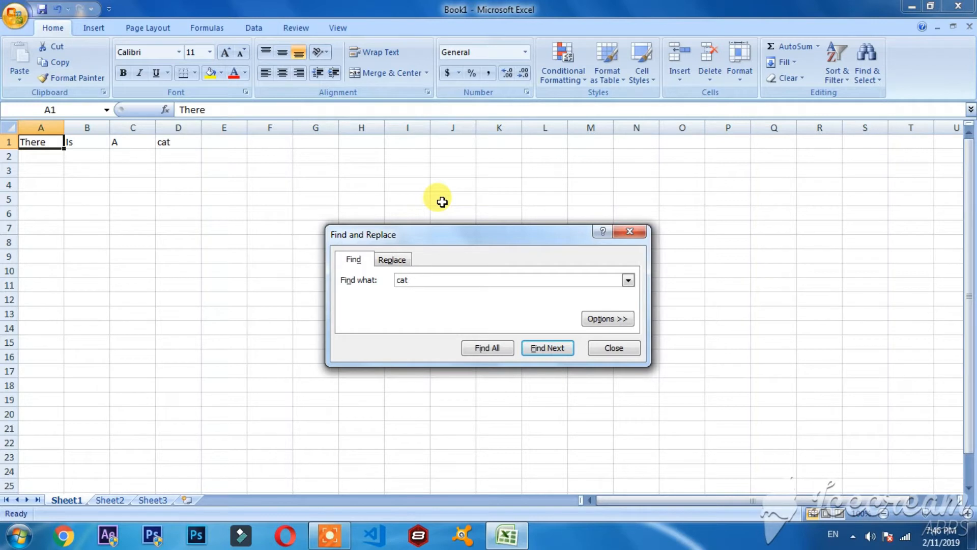
left_click(505, 351)
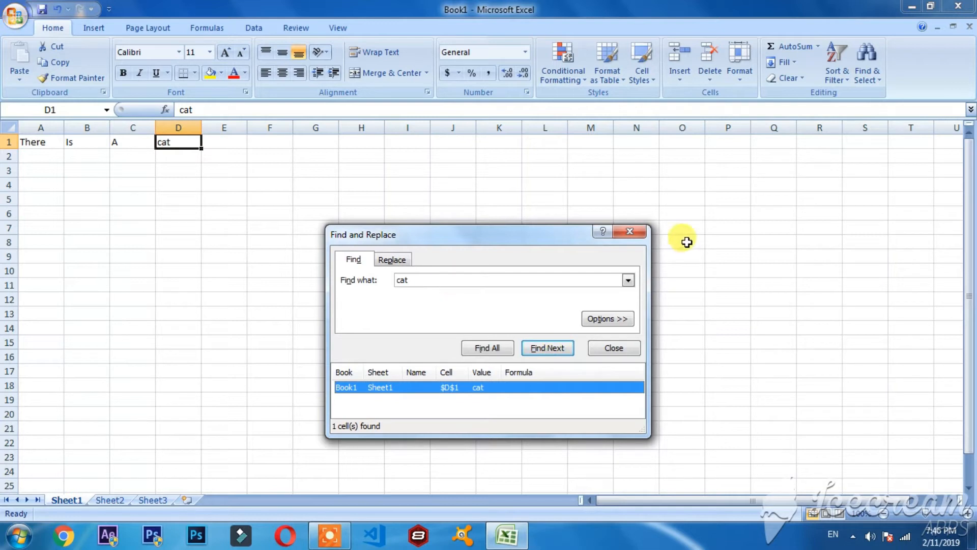
left_click(629, 231)
left_click(60, 143)
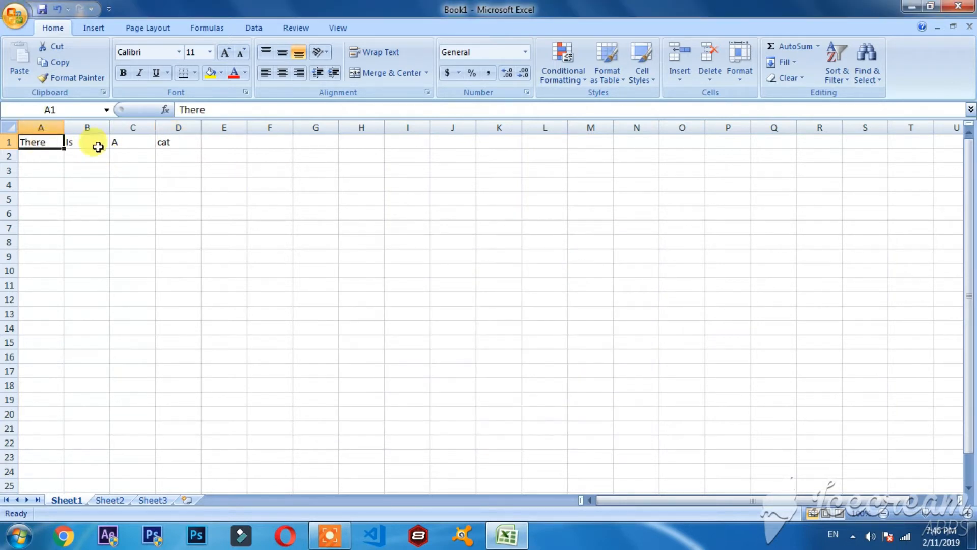
left_click(157, 145)
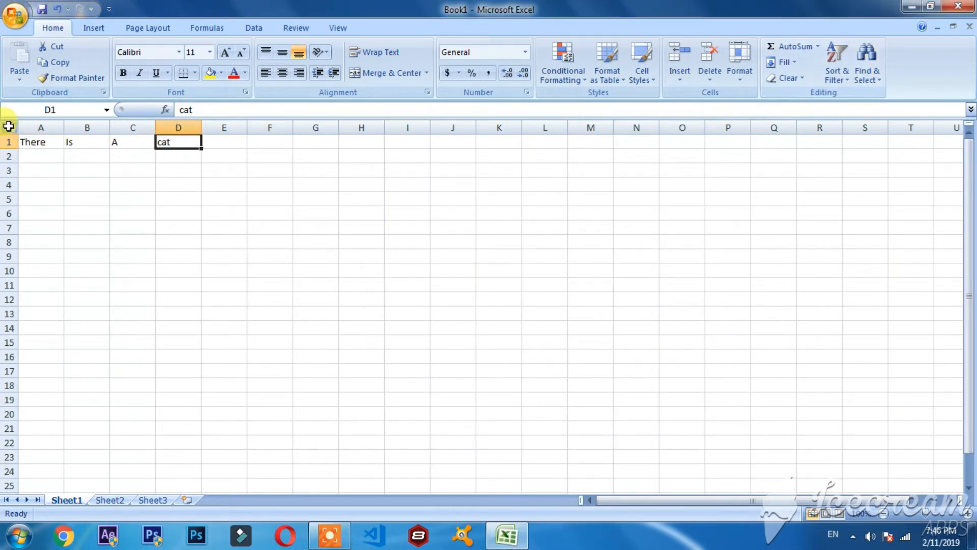
Replace all occurrences of "cat" with "dog", then check cell D1 and close the dialog.
left_click(25, 142)
left_click(875, 70)
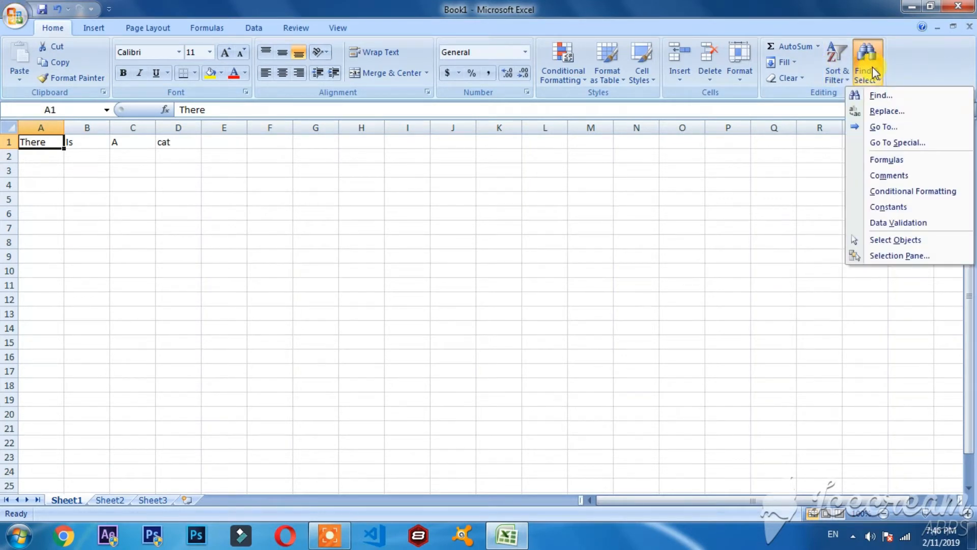
left_click(899, 111)
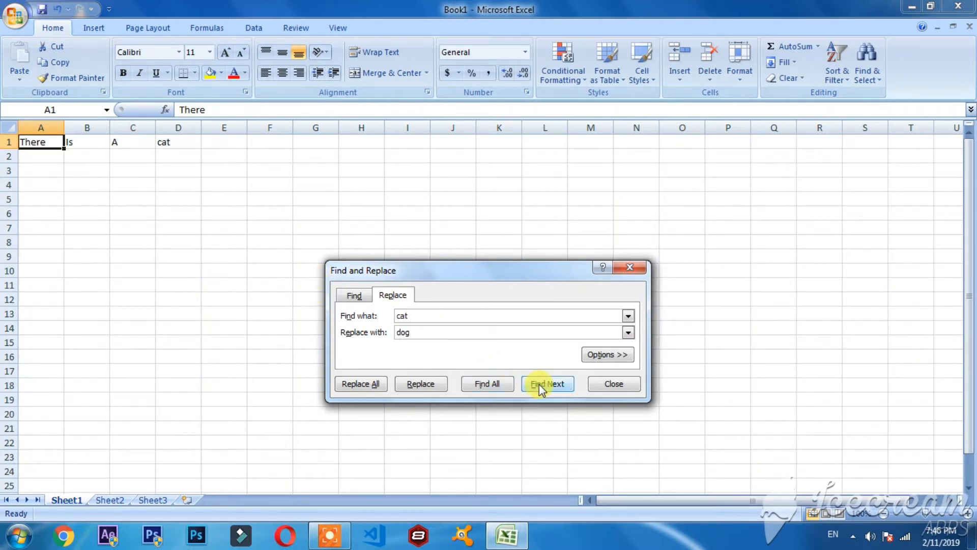
left_click(423, 386)
left_click(374, 385)
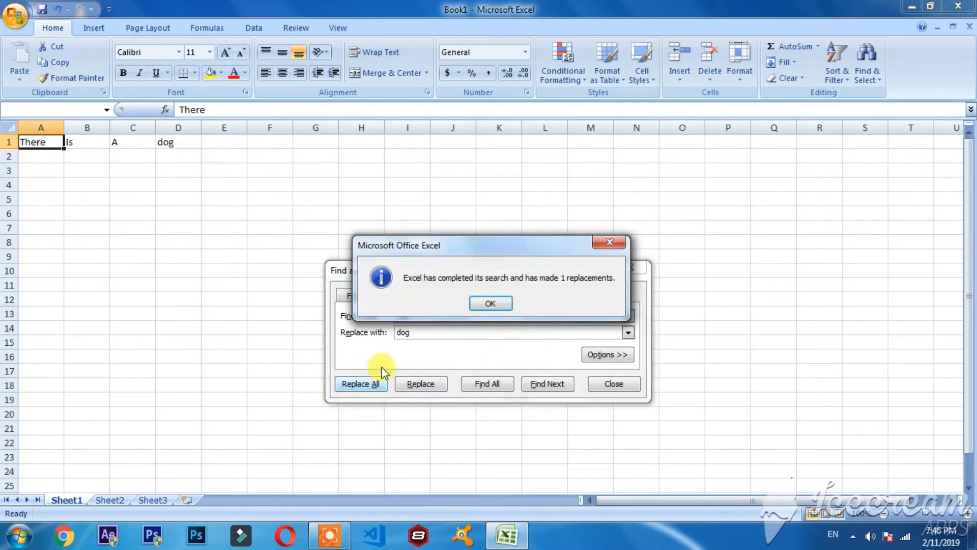
left_click(497, 309)
left_click(175, 143)
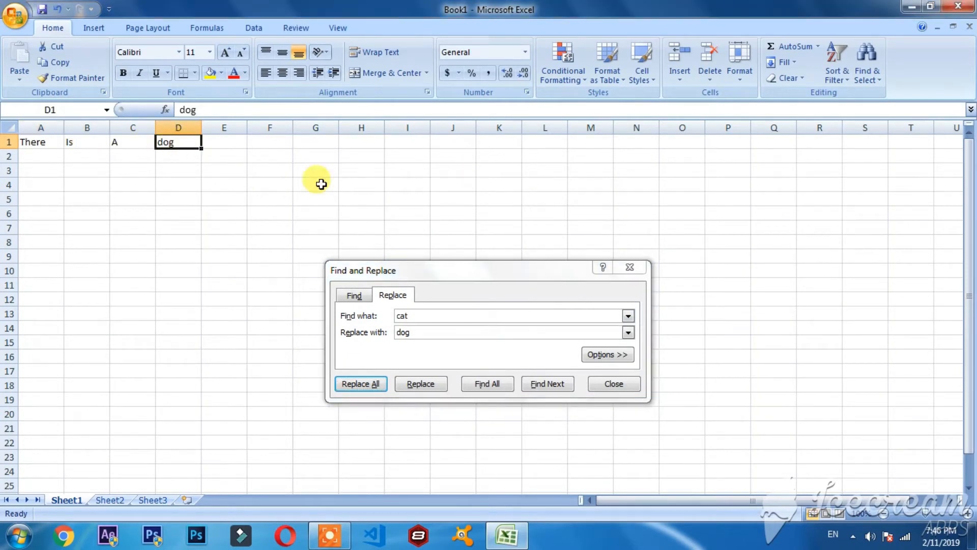
left_click(630, 267)
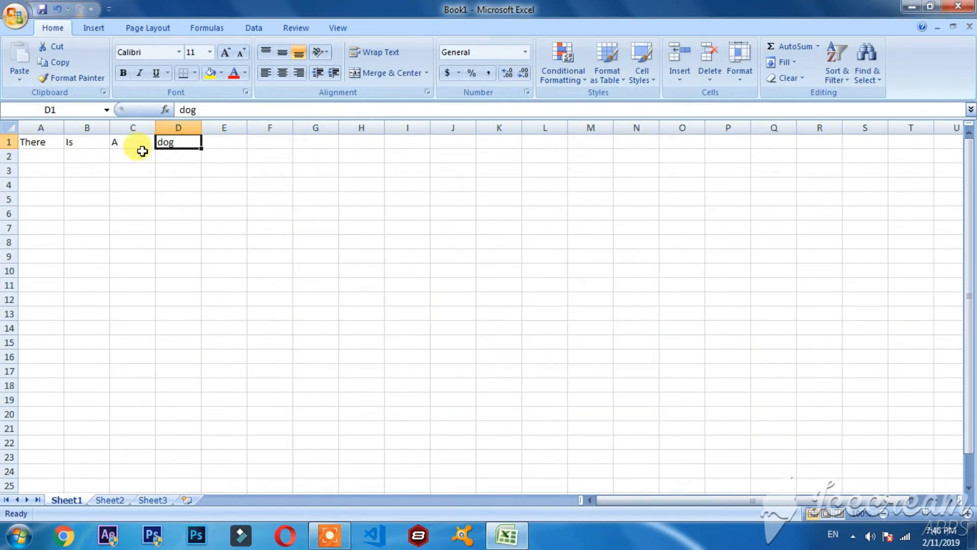
left_click(57, 142)
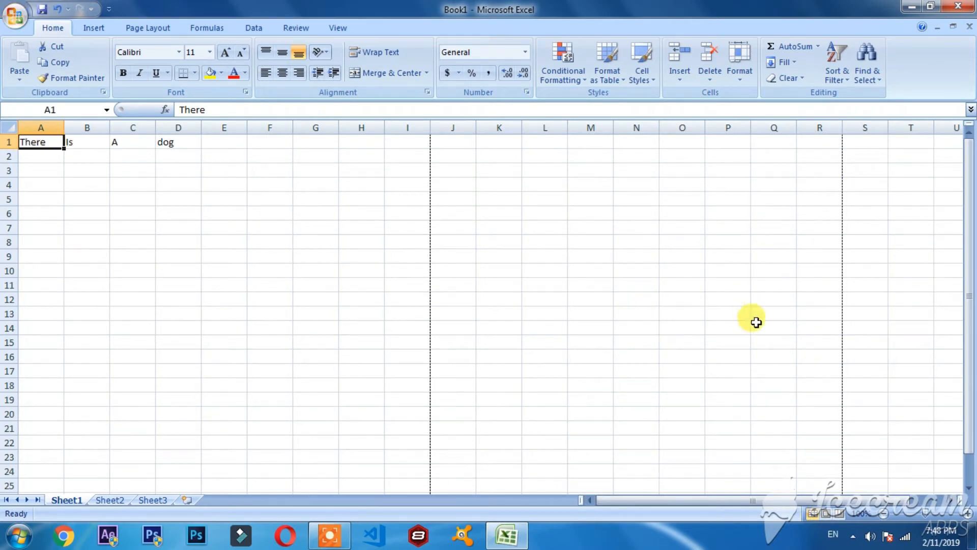
Switch the worksheet to Page Layout view and look across its pages.
left_click(826, 514)
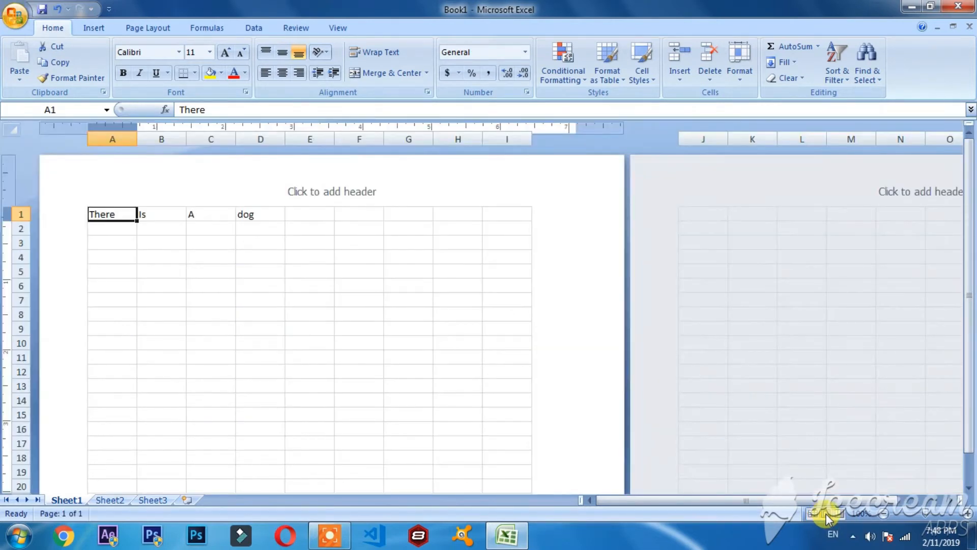
left_click_drag(648, 499, 618, 513)
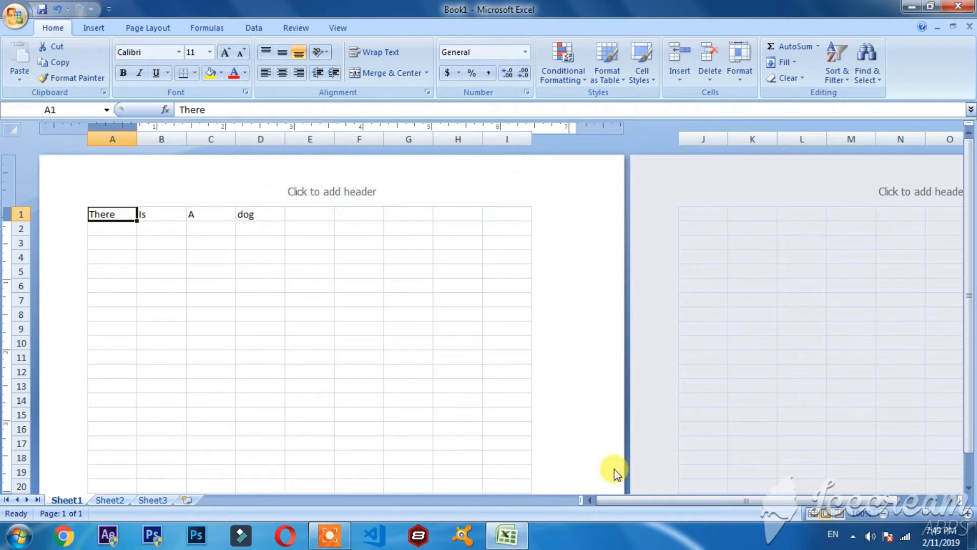
left_click_drag(629, 497, 661, 498)
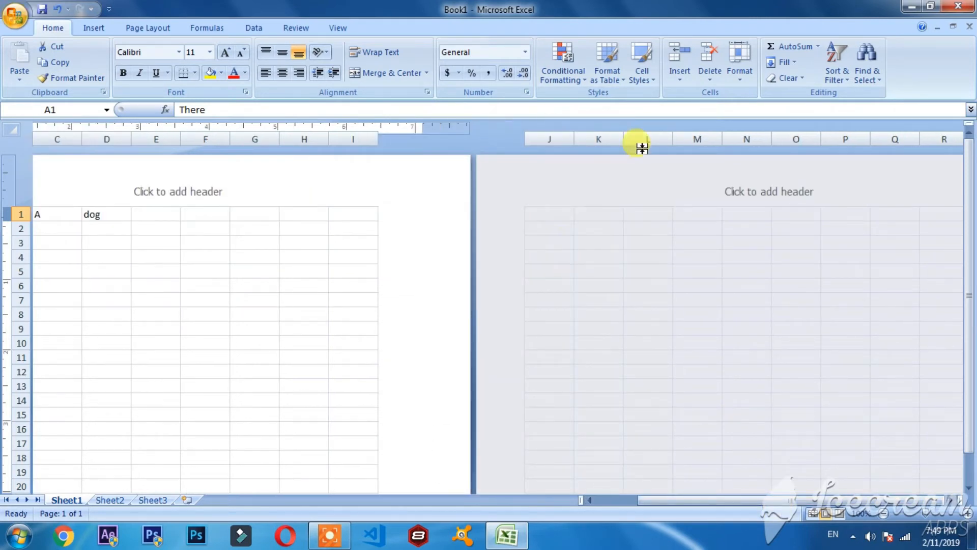
left_click_drag(778, 489, 604, 488)
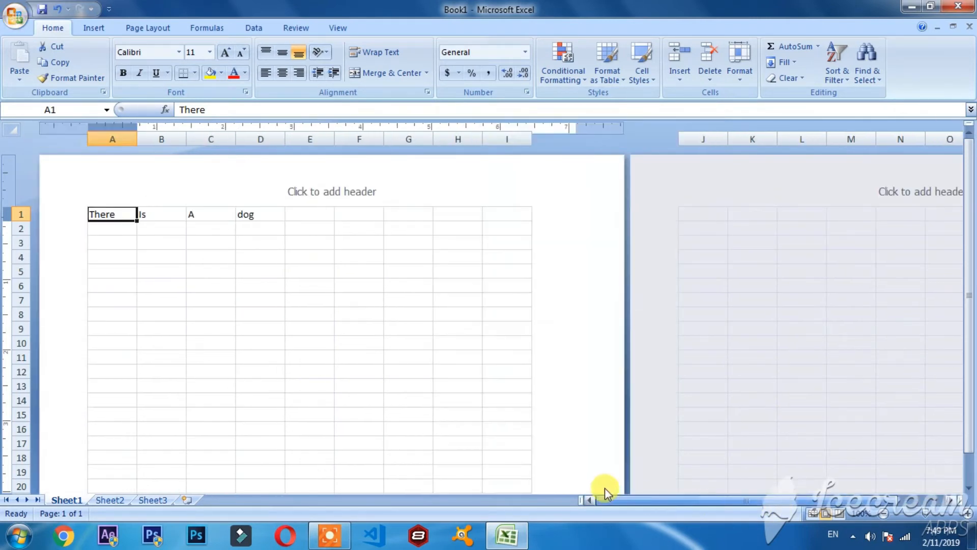
Enter "Tech" in the center header of the first page, then replace it with "Tutors" from the second page's header.
left_click(316, 196)
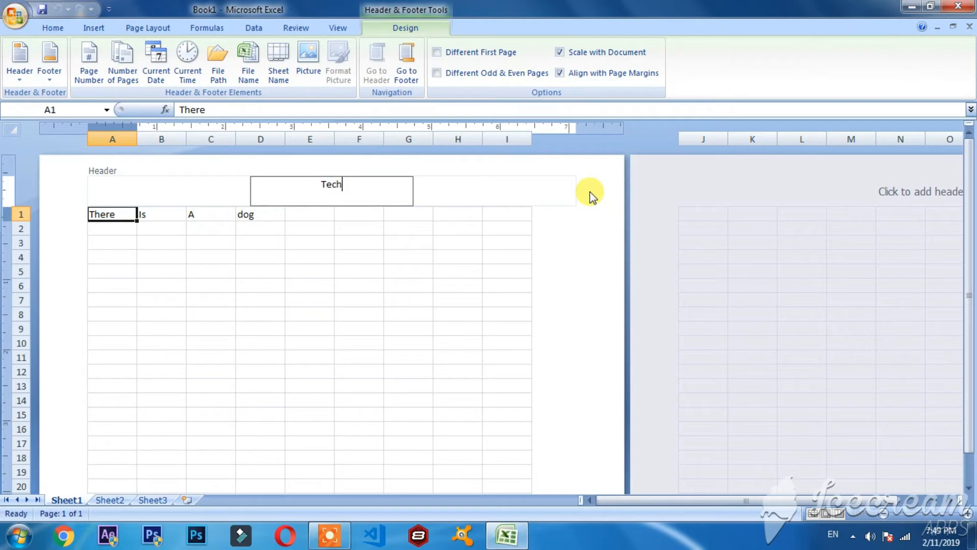
left_click(590, 196)
left_click_drag(684, 500, 733, 500)
left_click(763, 179)
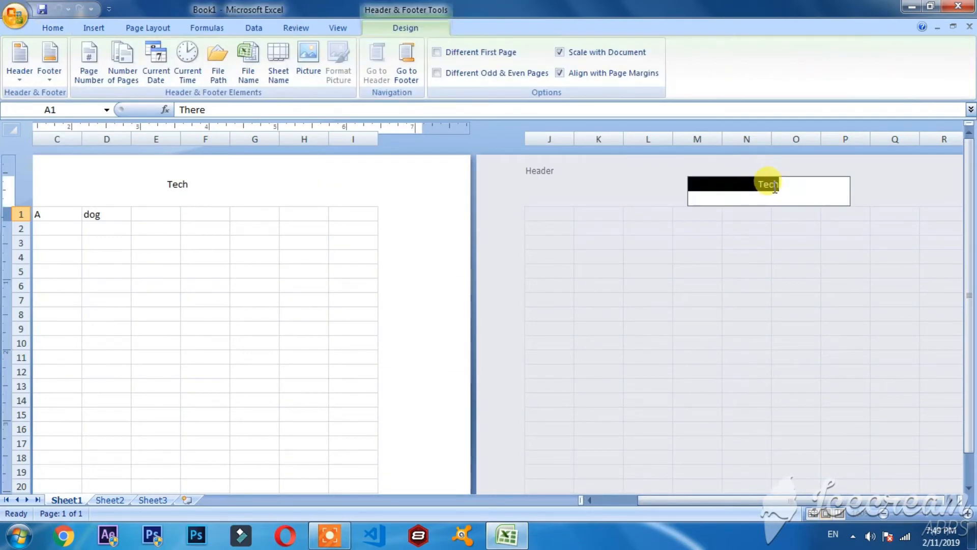
left_click(804, 174)
left_click(794, 190)
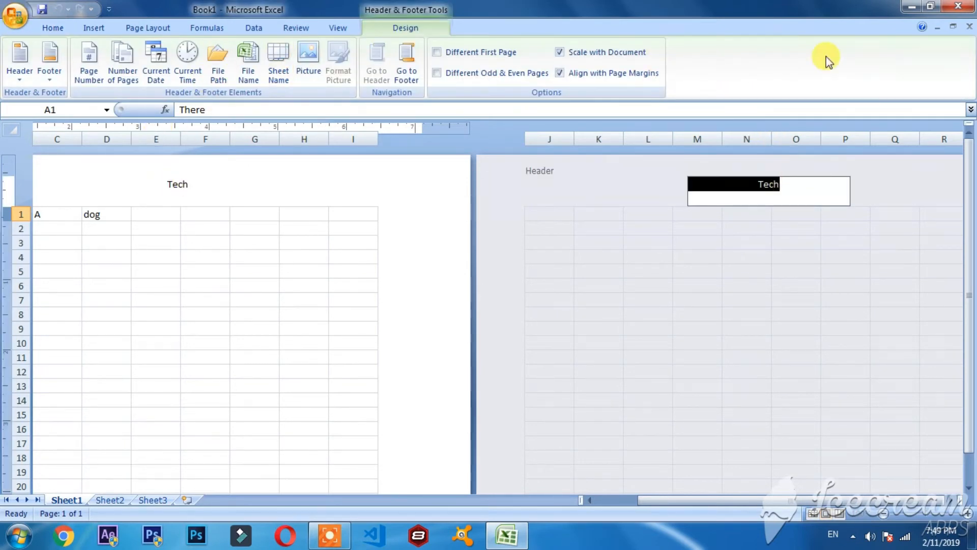
key("Delete")
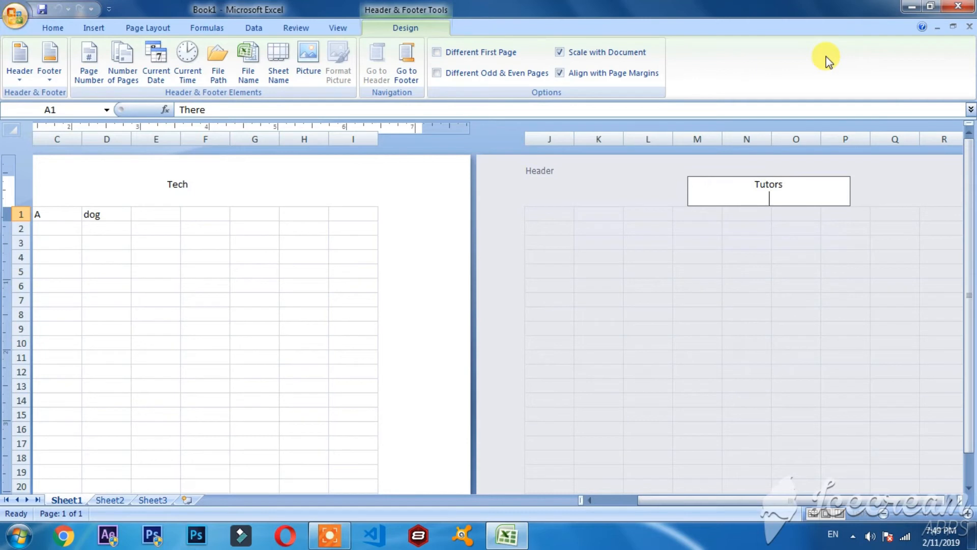
left_click(662, 214)
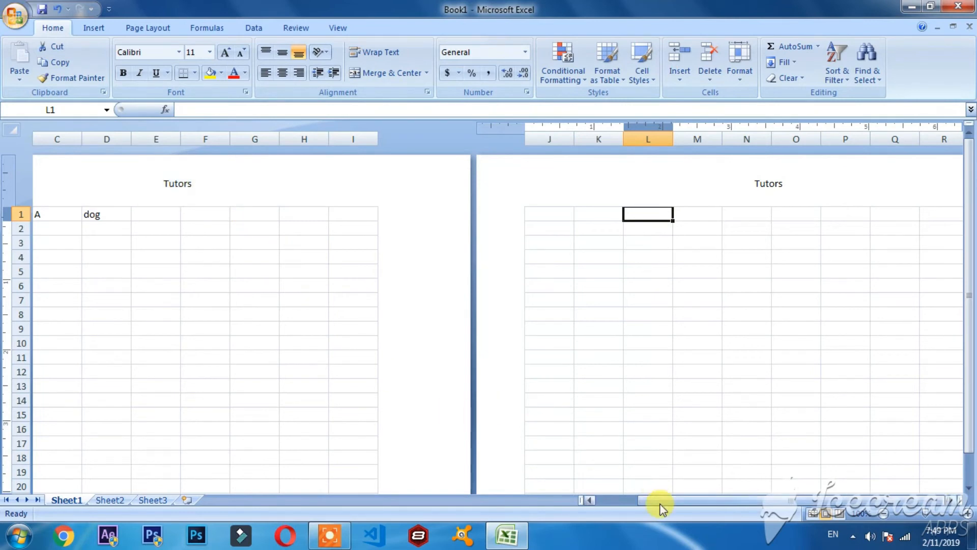
Compare the center headers on the first and second pages.
left_click_drag(661, 507, 377, 333)
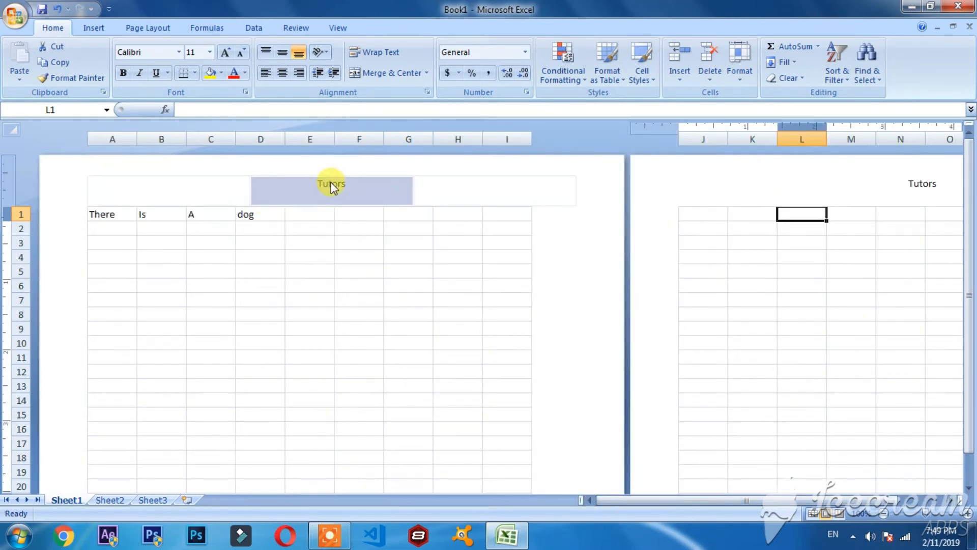
left_click_drag(877, 507, 924, 506)
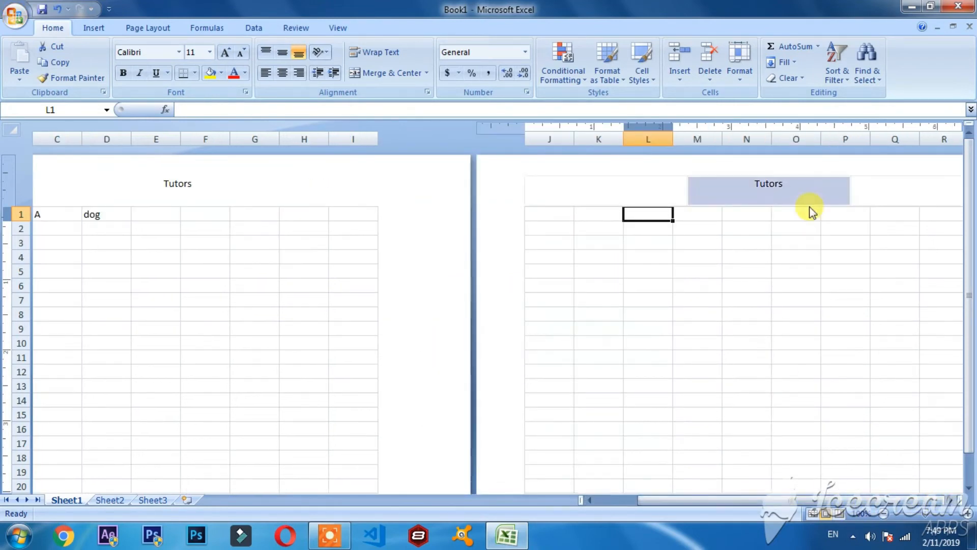
left_click_drag(840, 506, 749, 498)
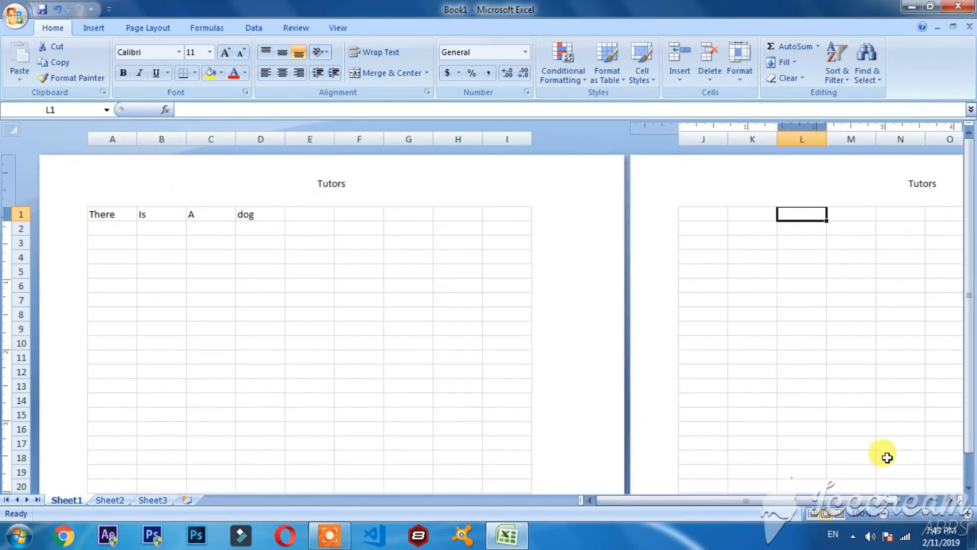
Switch the worksheet to Page Break Preview, dismiss the welcome message and try selecting cells inside and outside the page area.
left_click(371, 272)
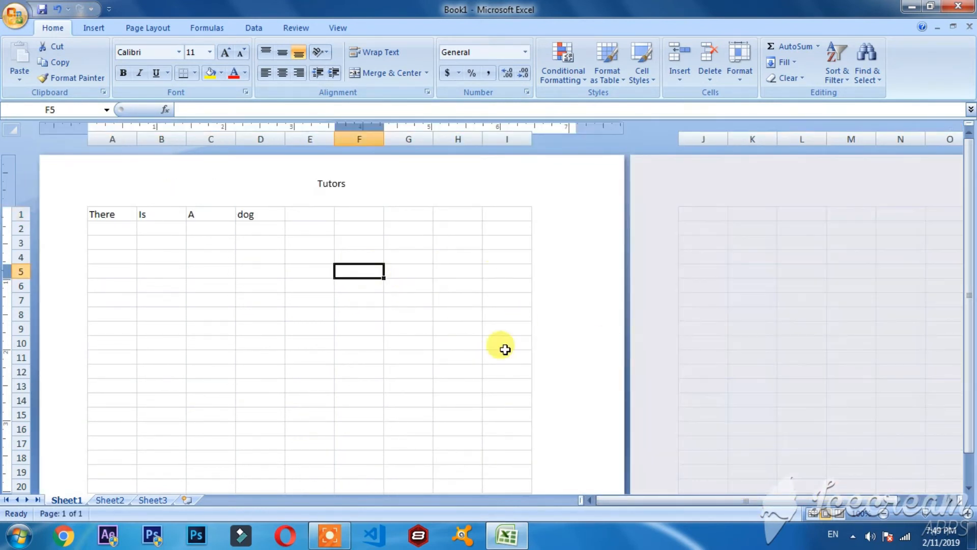
left_click(839, 515)
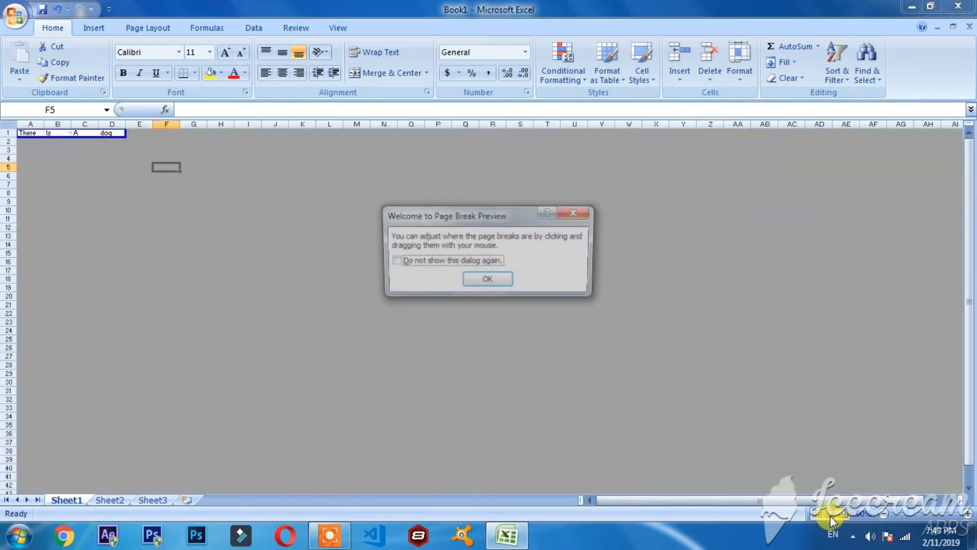
left_click(483, 277)
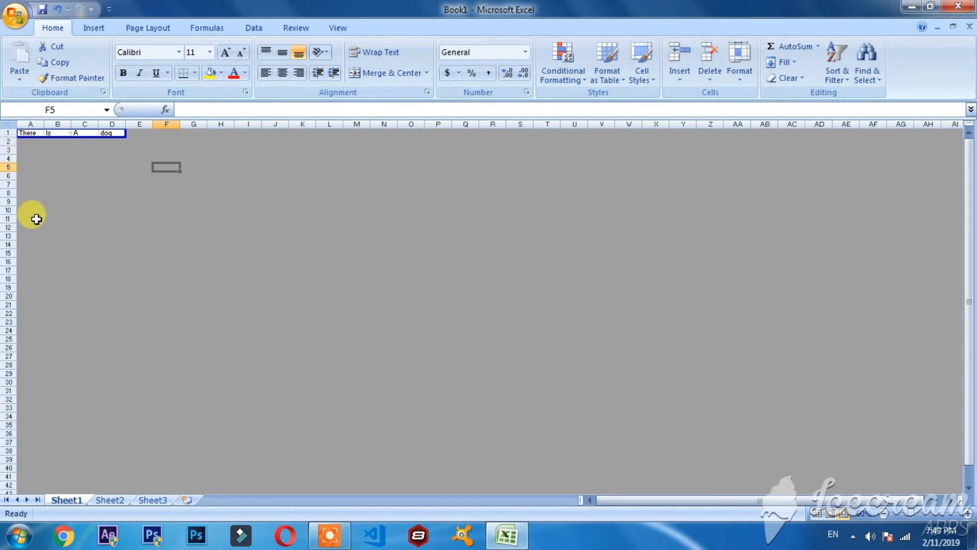
left_click_drag(28, 270, 171, 133)
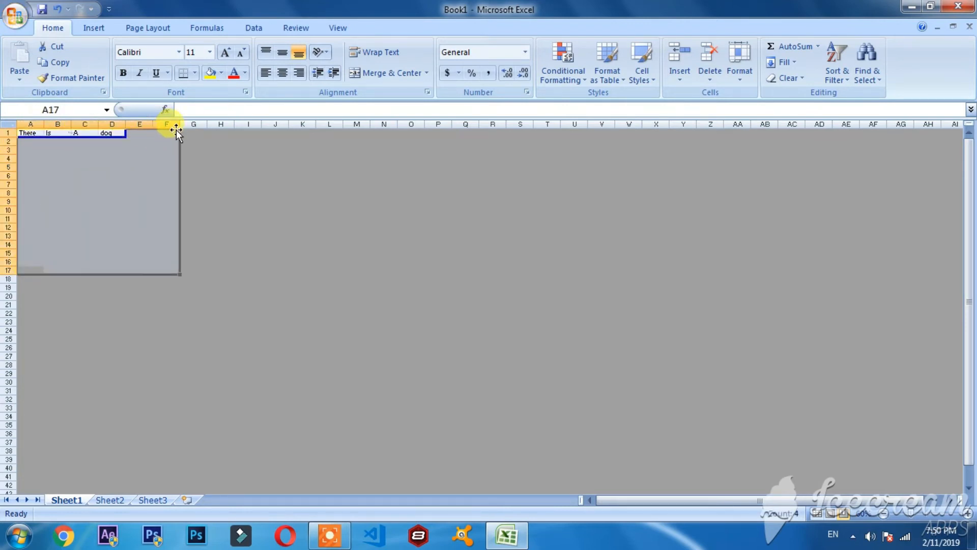
left_click_drag(10, 158, 22, 134)
left_click(88, 196)
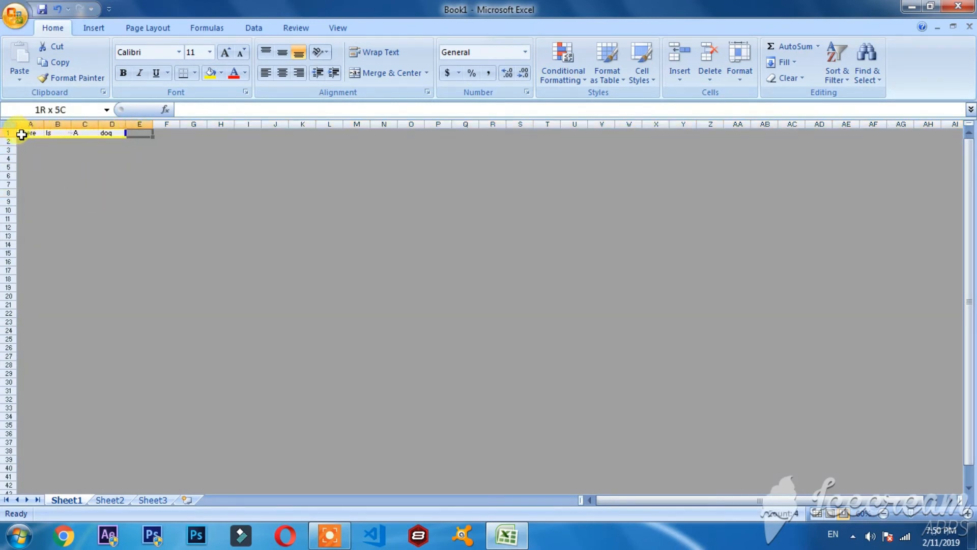
Enter "Cat" in cell B5, outside the current page area.
left_click(50, 167)
type("h")
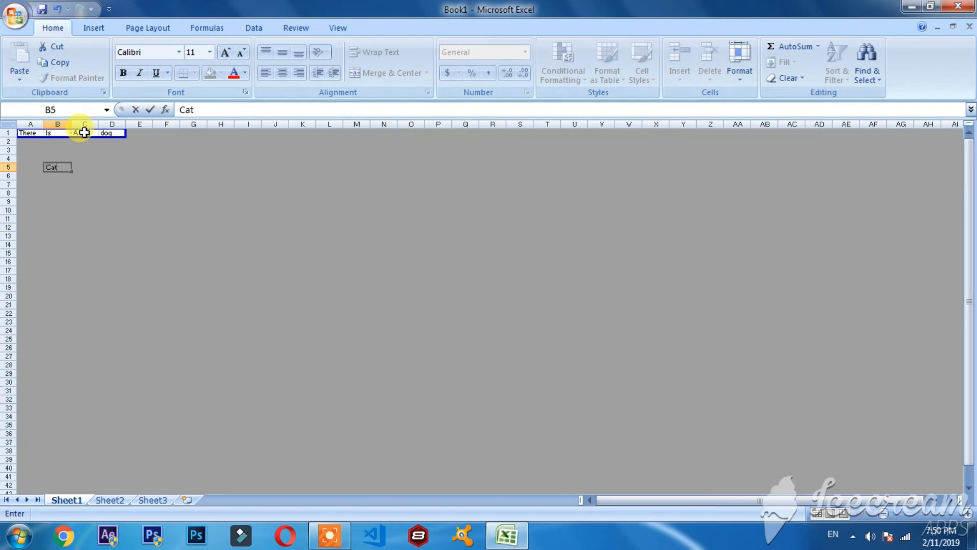
key("Return")
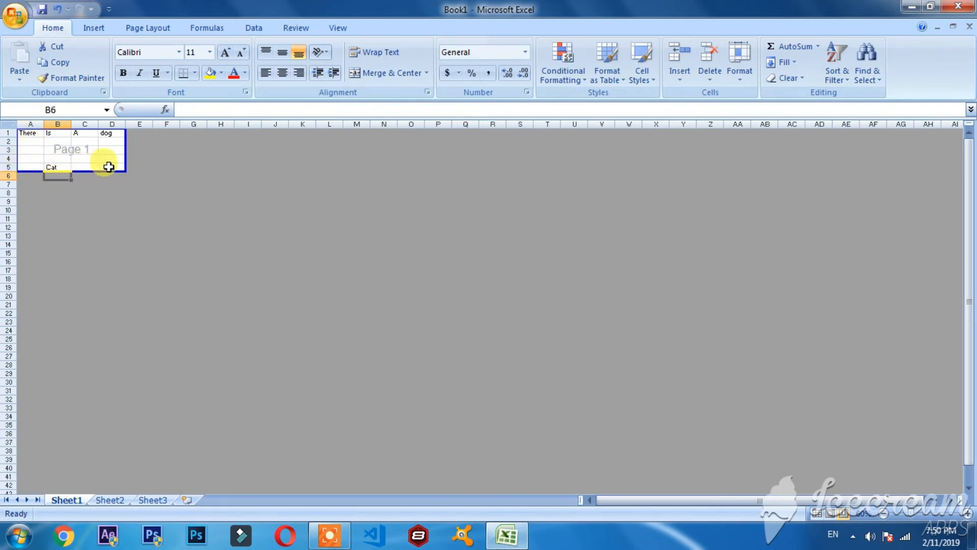
Enter "Tech" in cell V9, outside the current page area.
left_click(598, 201)
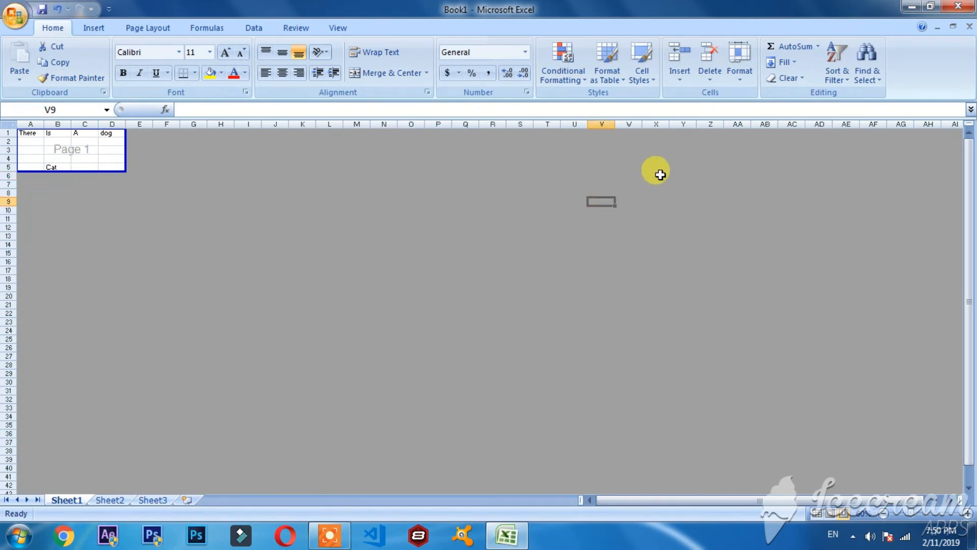
type("Tech")
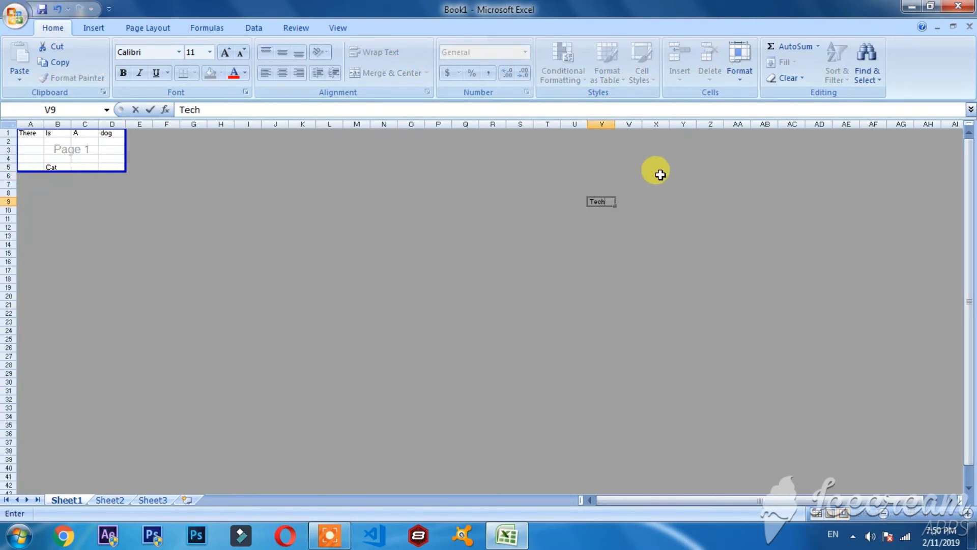
key("Return")
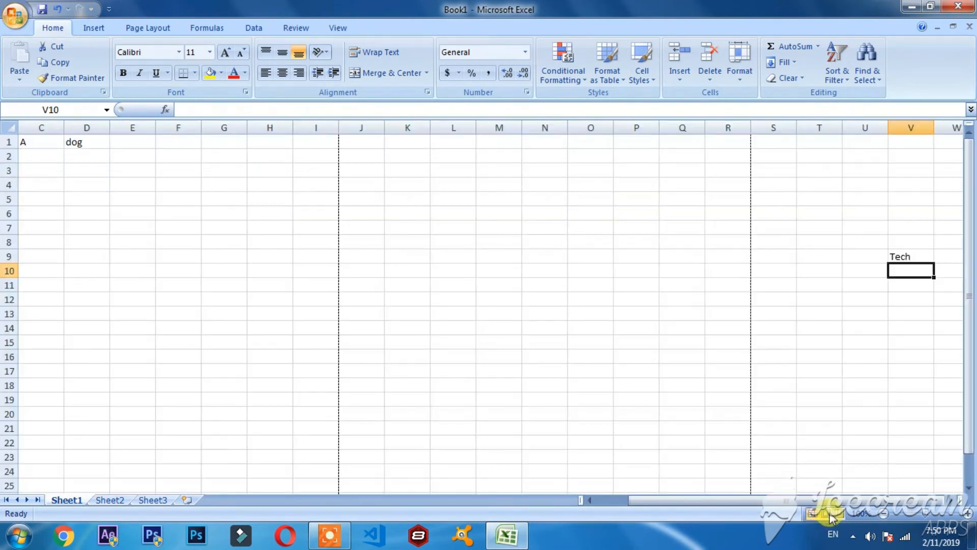
Return the worksheet to Normal view and inspect the dashed page break lines across the sheet.
left_click(821, 514)
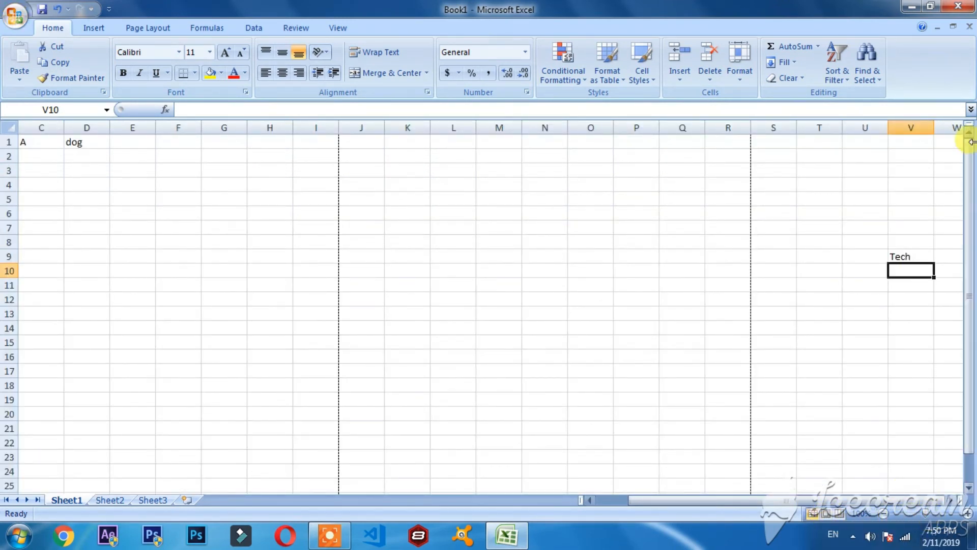
mouse_move(971, 177)
left_mouse_down()
mouse_move(972, 235)
mouse_move(970, 176)
left_mouse_up()
scroll(722, 222, "down", 20)
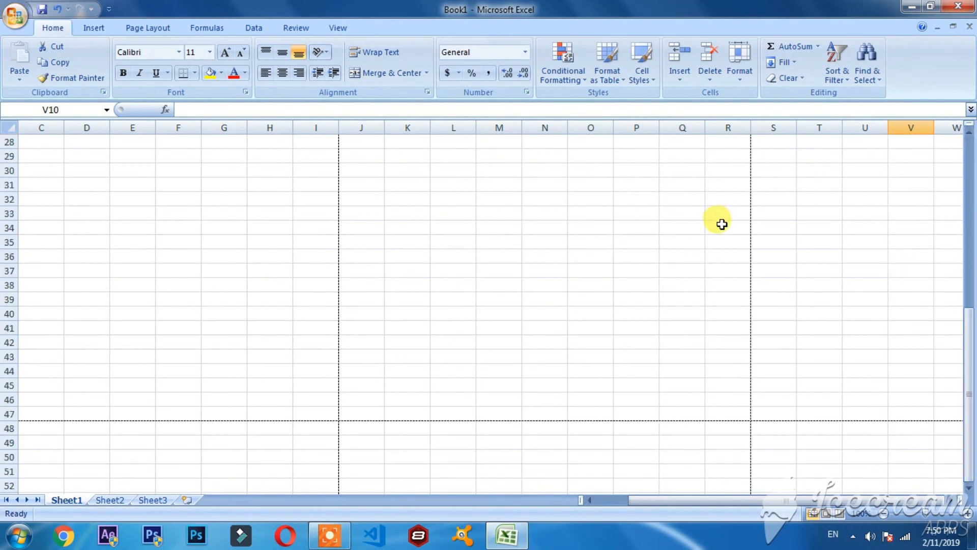
left_click_drag(970, 446, 969, 175)
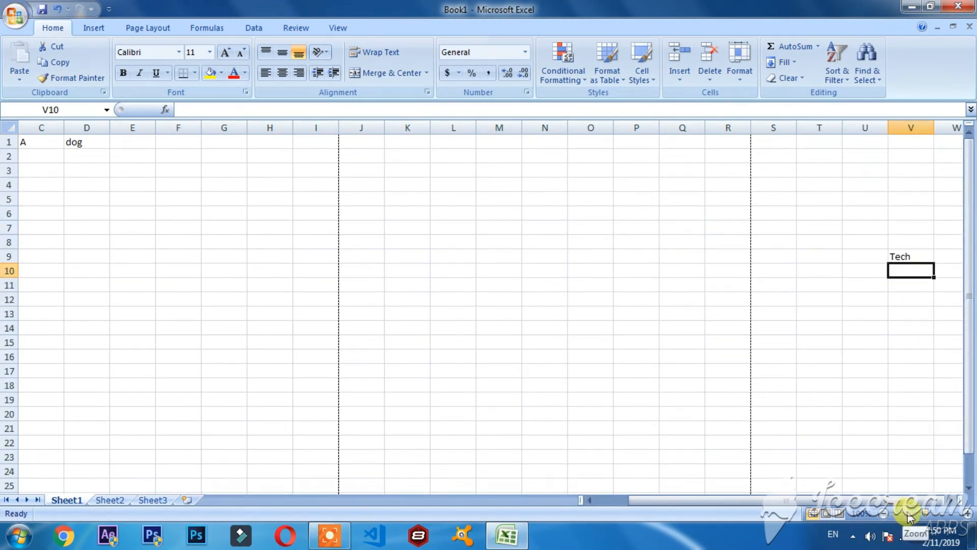
Magnify the worksheet to the maximum zoom and select the filled cells of row 1 one by one, ending on A1.
left_click_drag(928, 513, 972, 524)
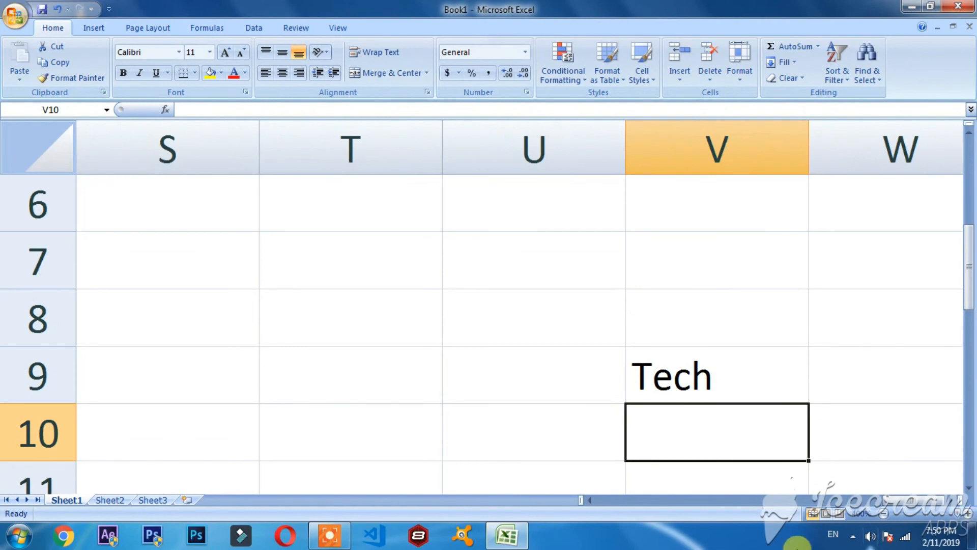
left_click_drag(905, 503, 606, 524)
left_click_drag(967, 285, 966, 278)
left_click(323, 202)
left_click(535, 202)
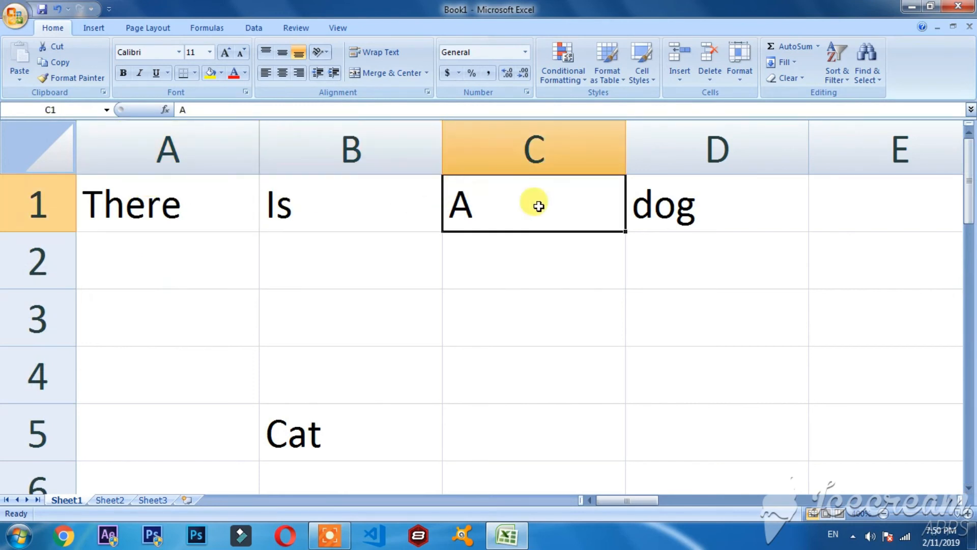
left_click(652, 202)
left_click(166, 208)
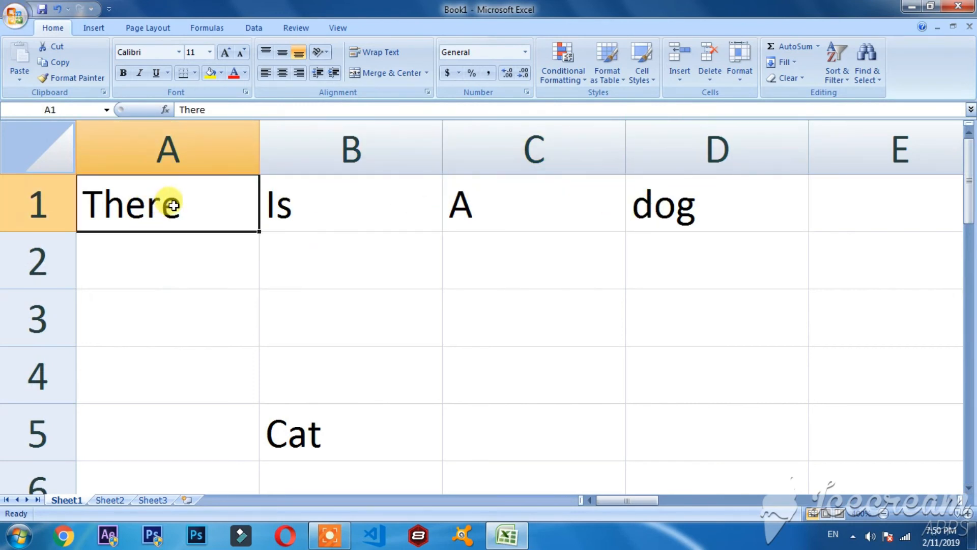